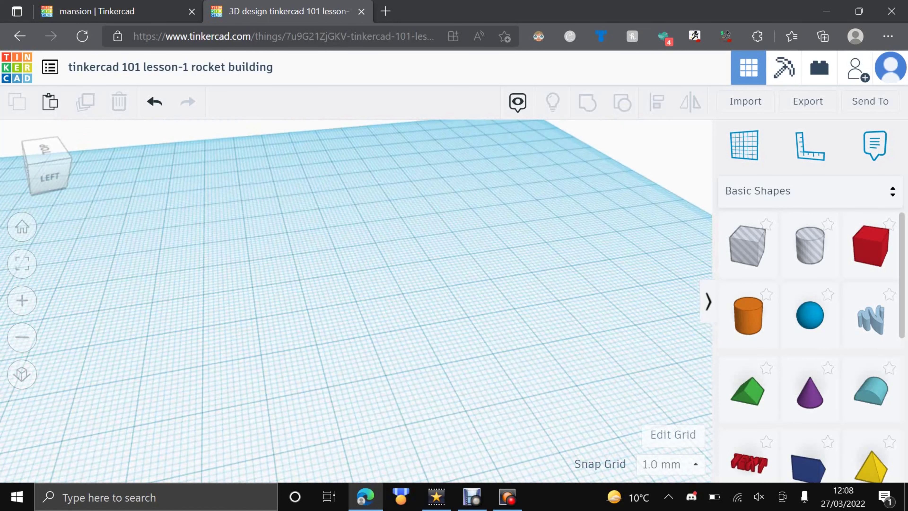
scroll(356, 301, down, 3)
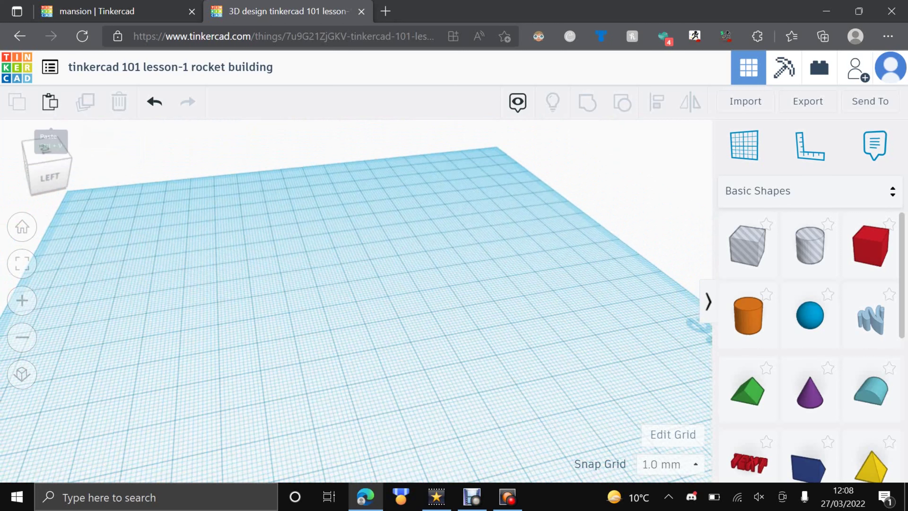
right_drag(321, 272, 368, 246)
click(22, 374)
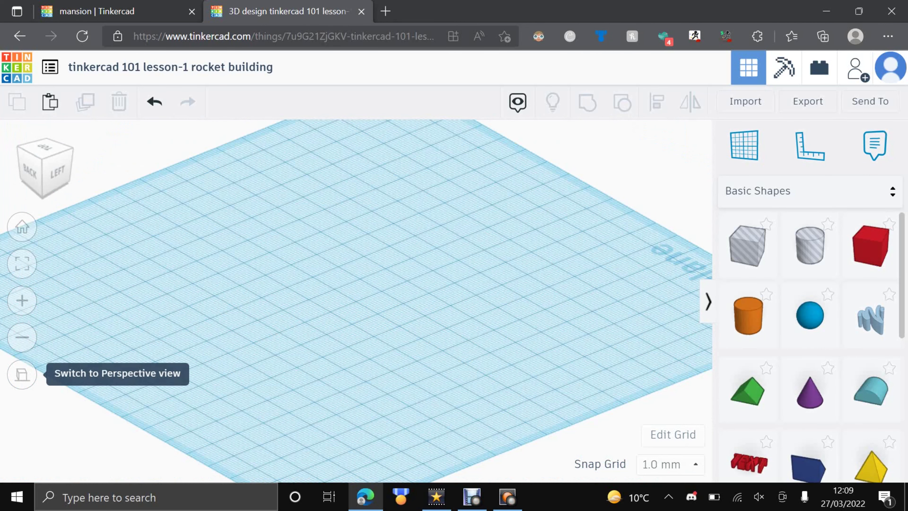
drag(748, 315, 362, 345)
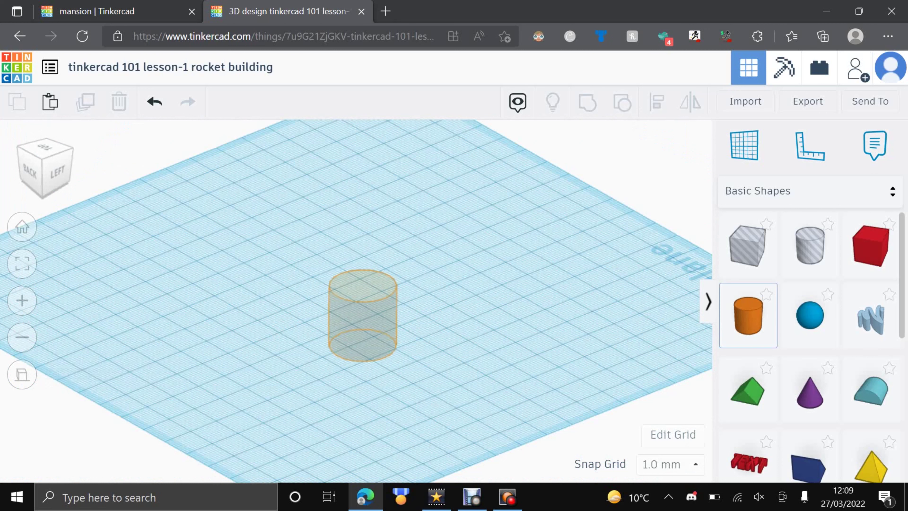
click(364, 346)
key(Escape)
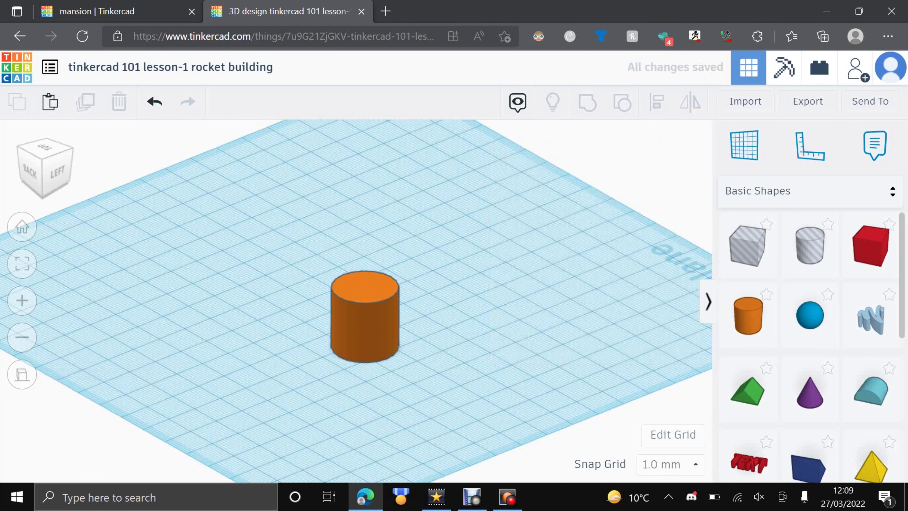
click(22, 374)
click(371, 324)
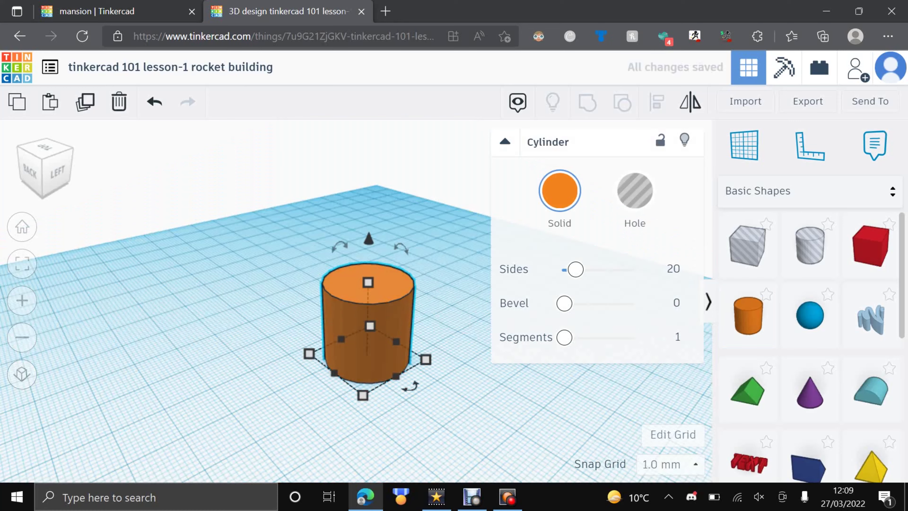
key(Delete)
Step: Place a solid cylinder from the basic shapes near the middle of the workplane
scroll(357, 301, up, 3)
scroll(357, 301, down, 5)
middle_drag(357, 322, 384, 345)
scroll(358, 301, up, 3)
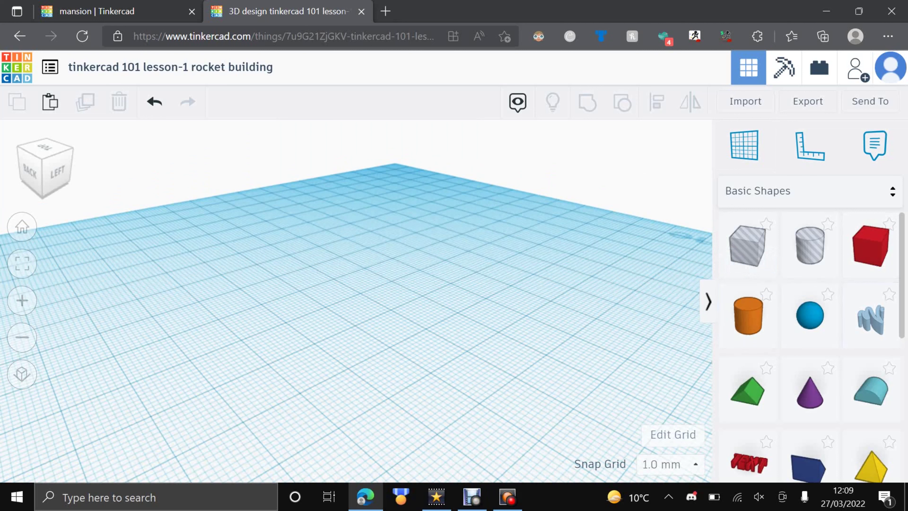
drag(748, 315, 401, 355)
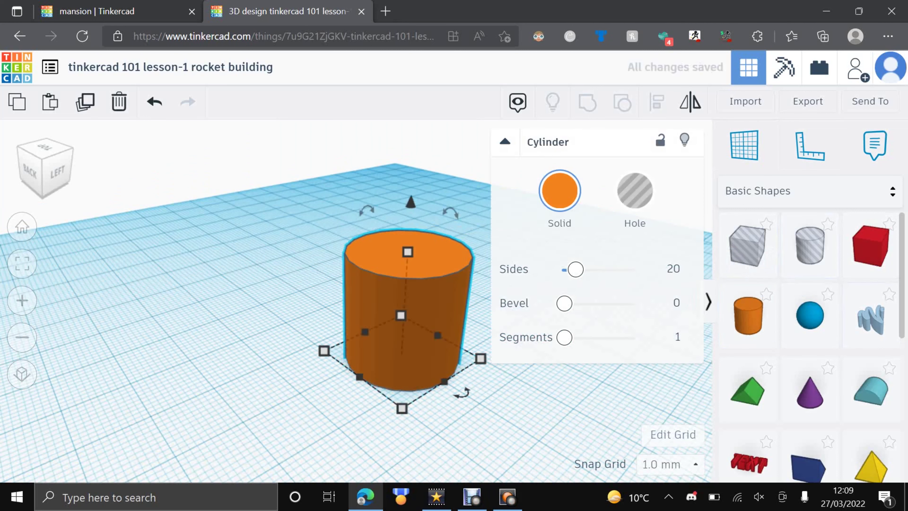
Step: Collapse the cylinder's shape settings and set its height to 50 mm
click(504, 142)
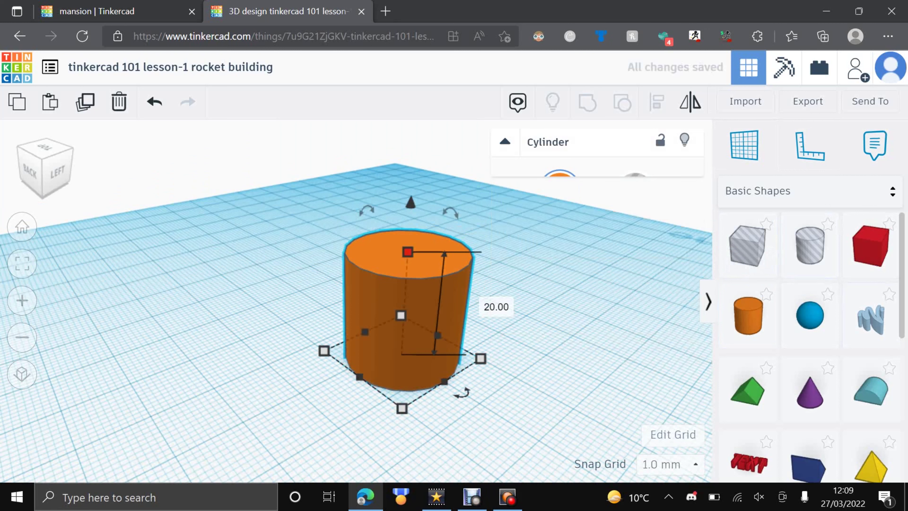
click(496, 306)
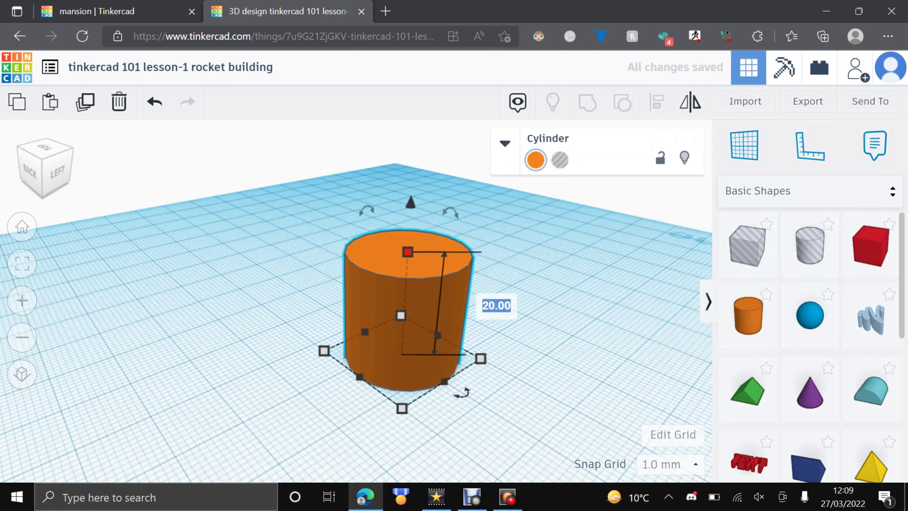
key(Return)
click(504, 302)
scroll(505, 302, down, 10)
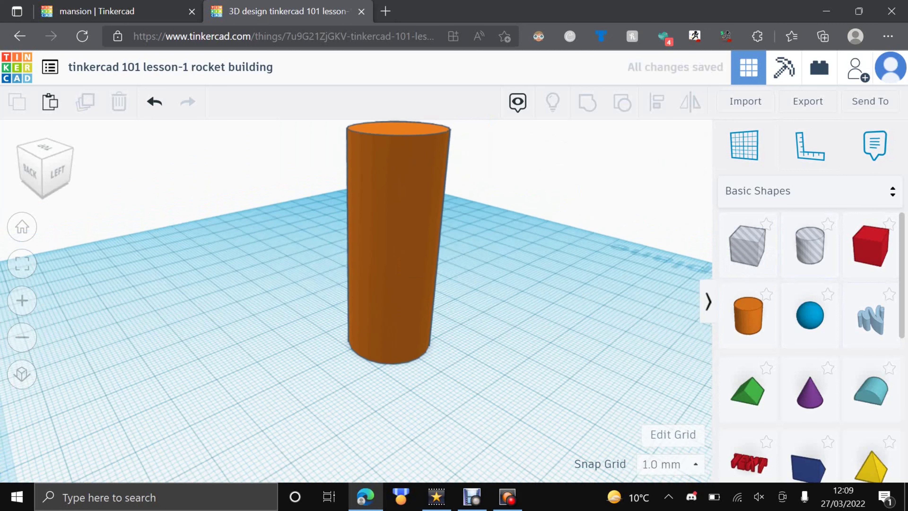
scroll(351, 229, up, 5)
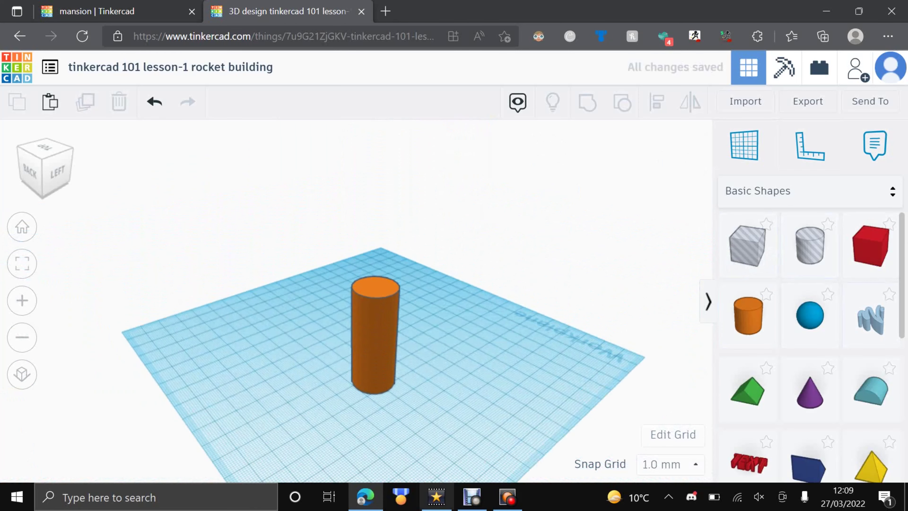
scroll(432, 415, up, 4)
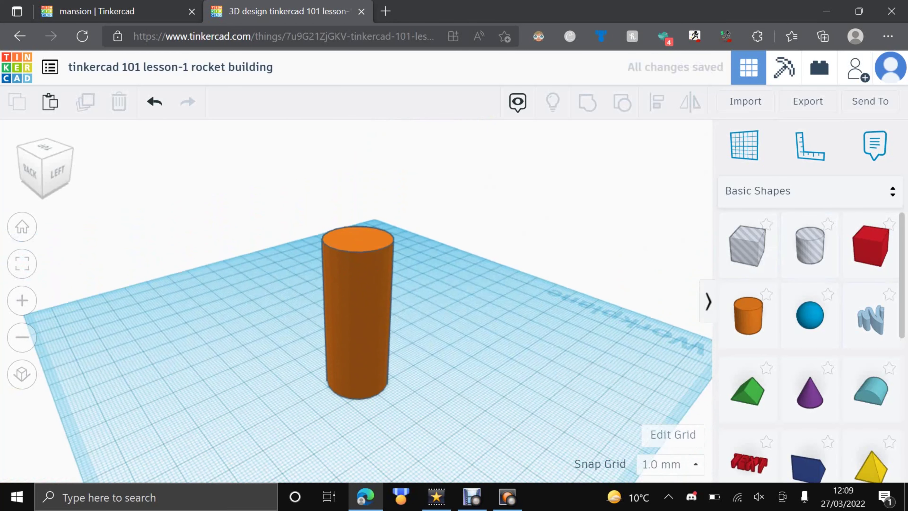
Step: Add a Paraboloid from the basic shapes to the workplane at the base of the orange cylinder
scroll(810, 251, down, 3)
scroll(810, 251, down, 4)
scroll(810, 252, up, 7)
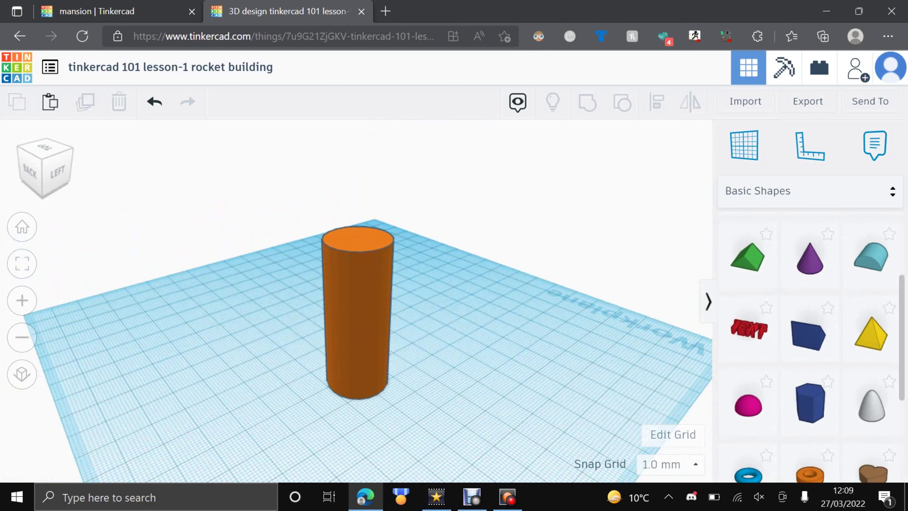
scroll(809, 397, down, 5)
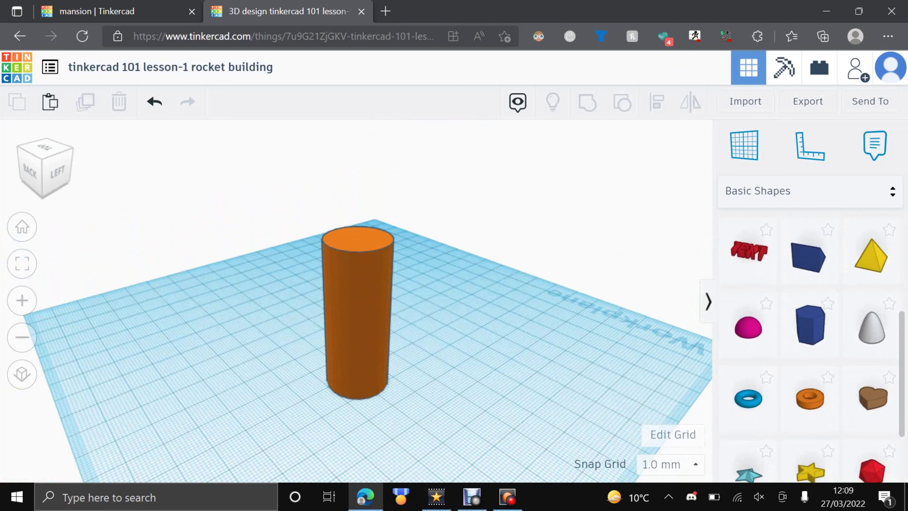
scroll(809, 396, down, 2)
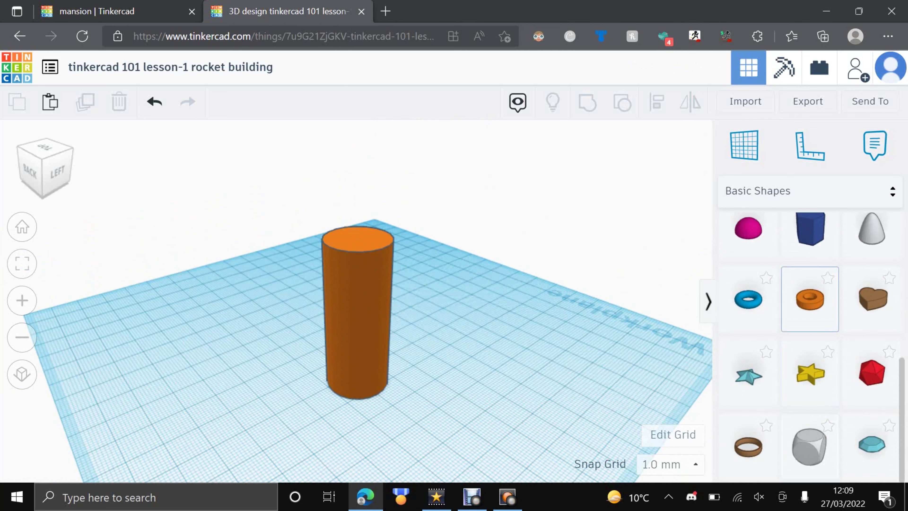
scroll(871, 236, up, 3)
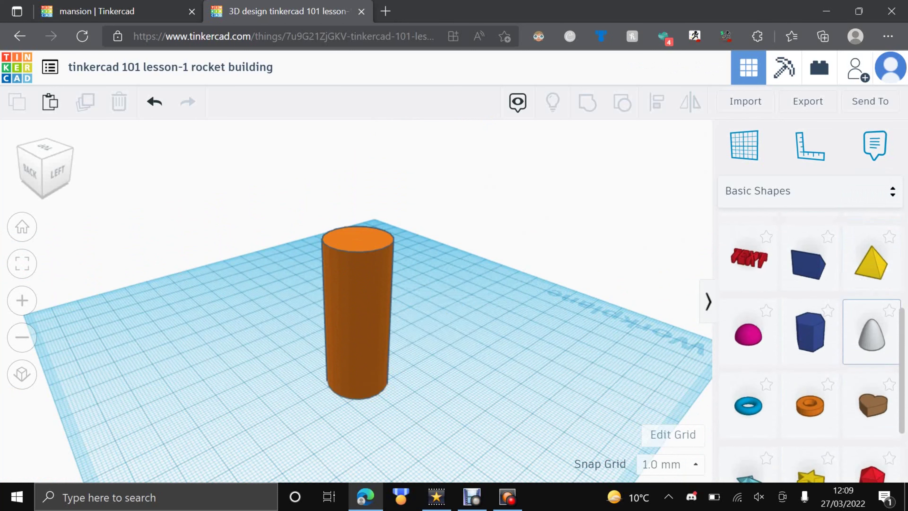
drag(871, 332, 358, 358)
scroll(358, 307, up, 4)
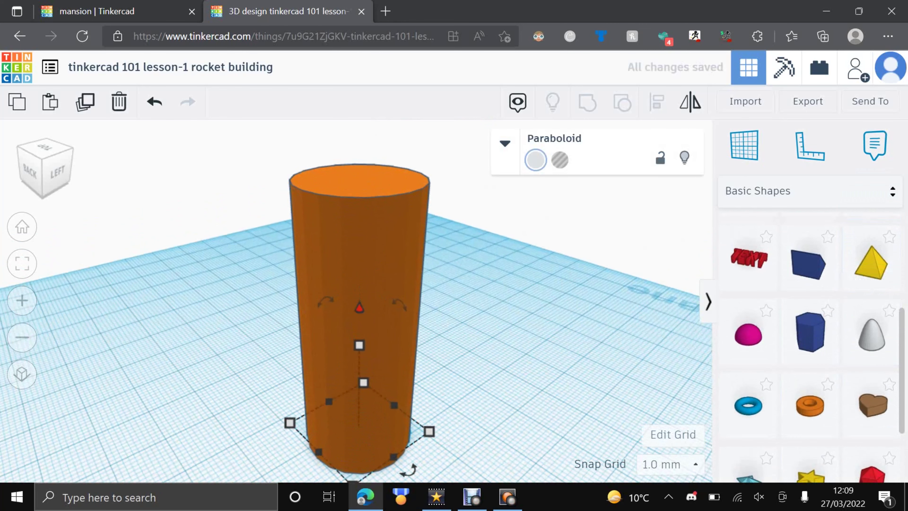
Step: Raise the paraboloid to 50 mm above the workplane so it sits on top of the cylinder as a nose cone
drag(359, 307, 360, 82)
scroll(358, 301, down, 5)
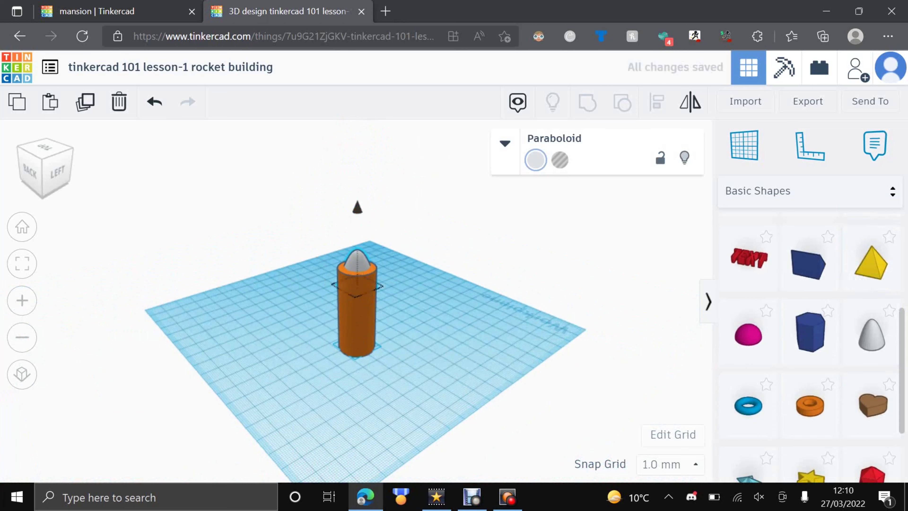
drag(357, 196, 357, 185)
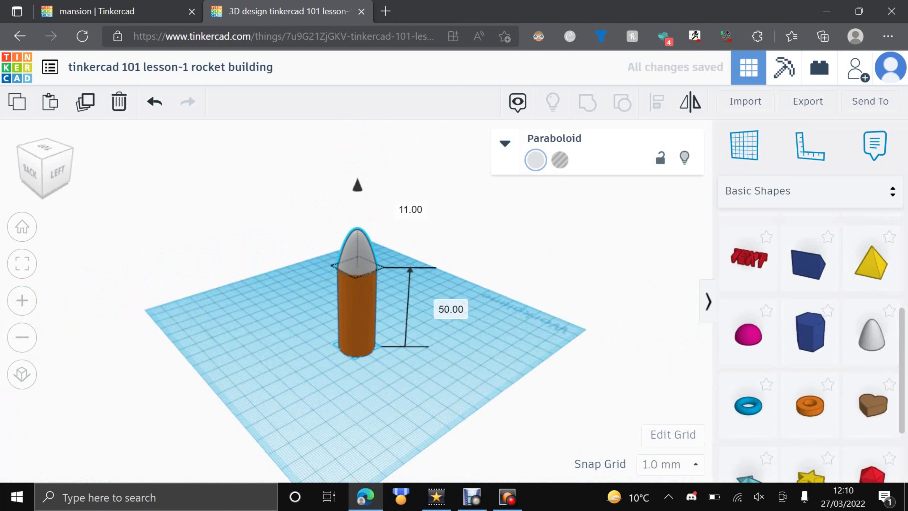
key(Escape)
scroll(357, 285, up, 5)
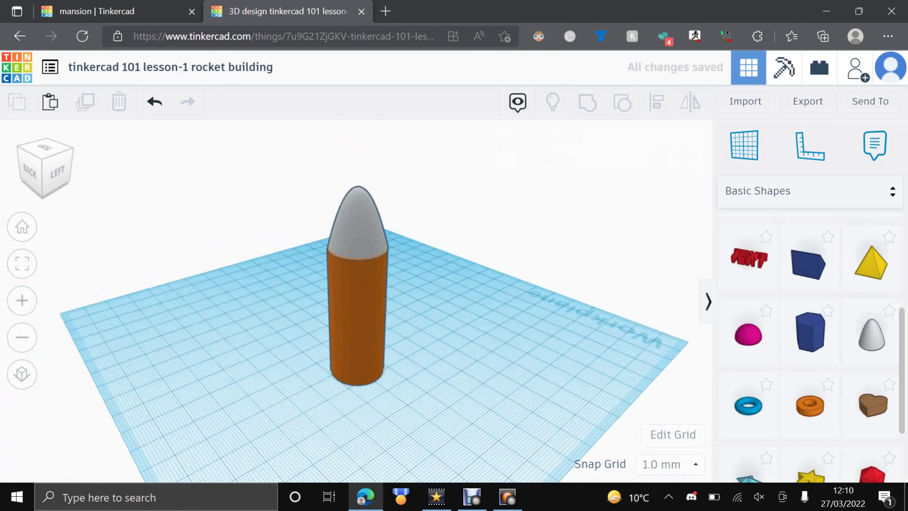
Step: Shift the orange cylinder by 1 mm along both workplane axes to line it up under the paraboloid
right_drag(357, 300, 343, 343)
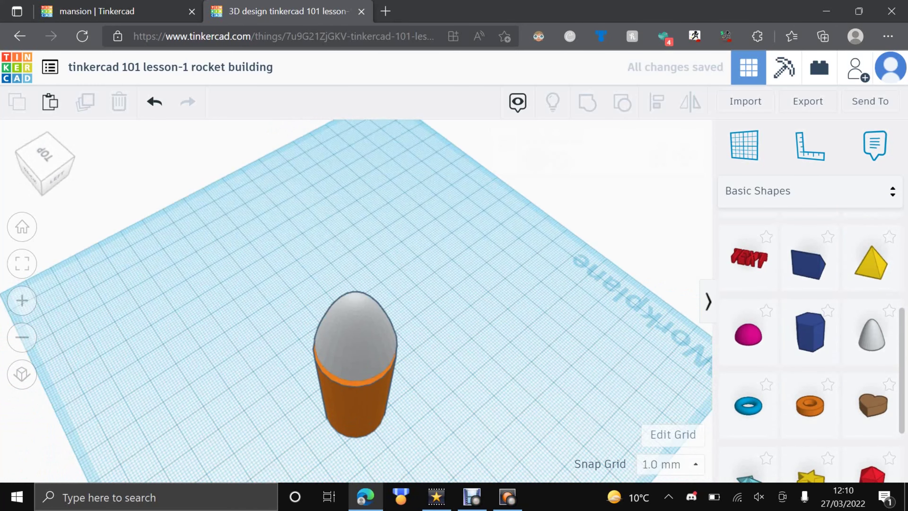
mouse_move(355, 406)
mouse_down()
mouse_move(368, 399)
mouse_move(356, 401)
mouse_up()
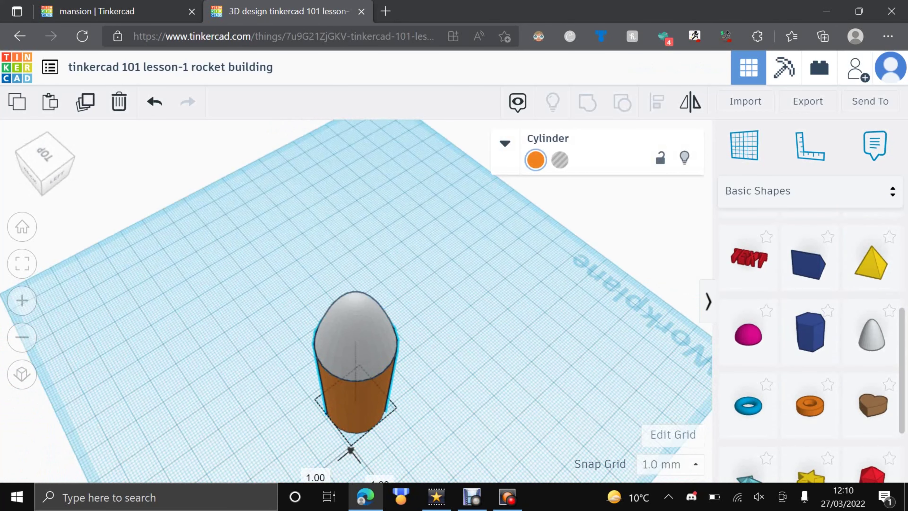
click(443, 333)
right_drag(444, 333, 397, 308)
scroll(357, 300, up, 4)
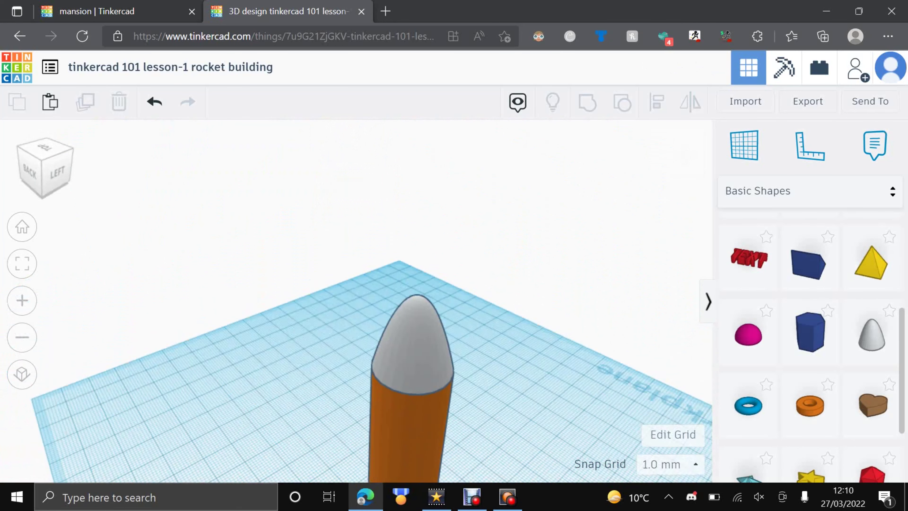
scroll(356, 312, up, 1)
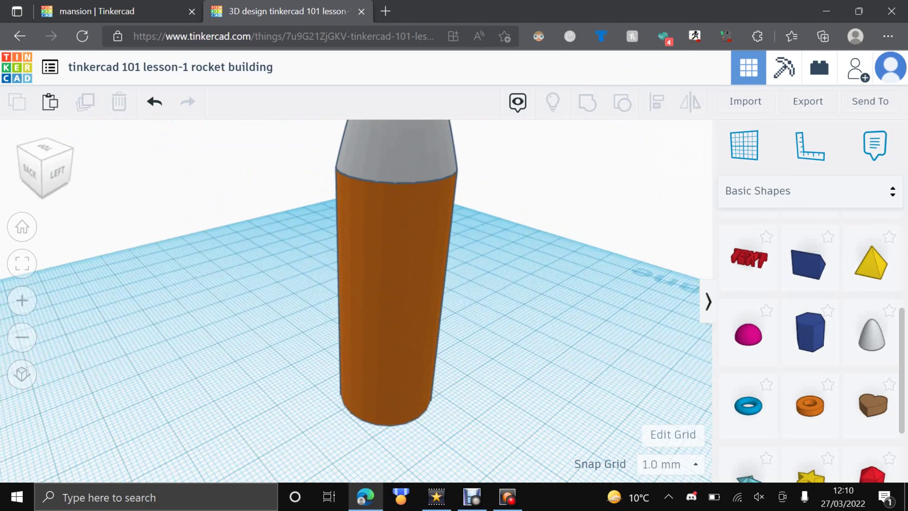
Step: Shorten the orange cylinder to less than half its height, keeping its base on the workplane
click(358, 312)
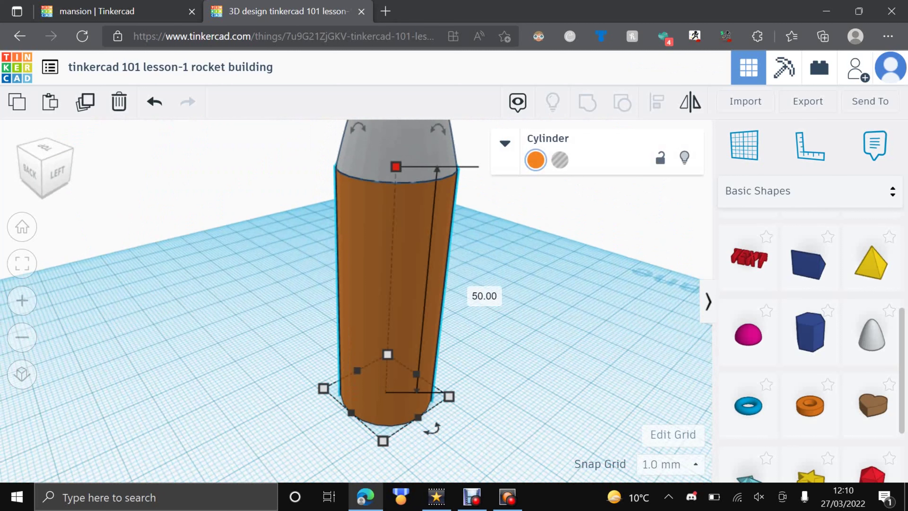
click(484, 296)
key(Return)
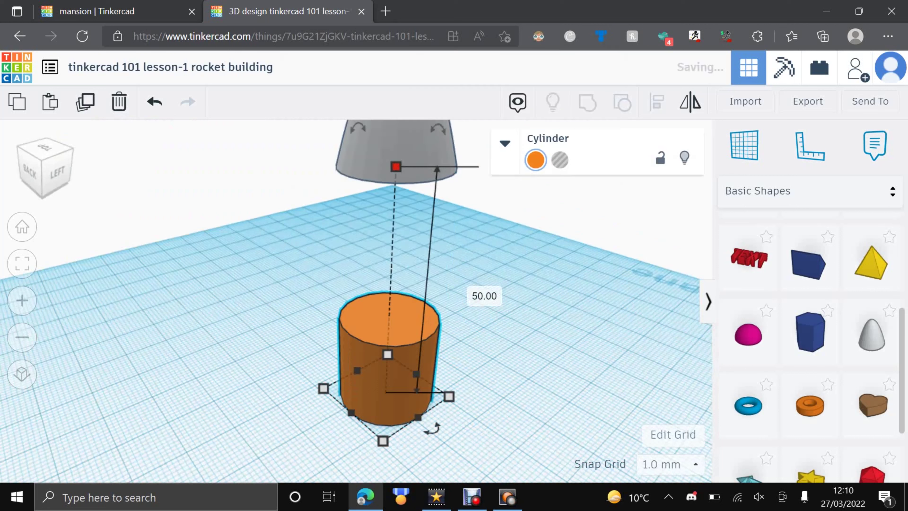
Step: Raise the shortened cylinder until its top face meets the base of the paraboloid nose
drag(391, 278, 390, 157)
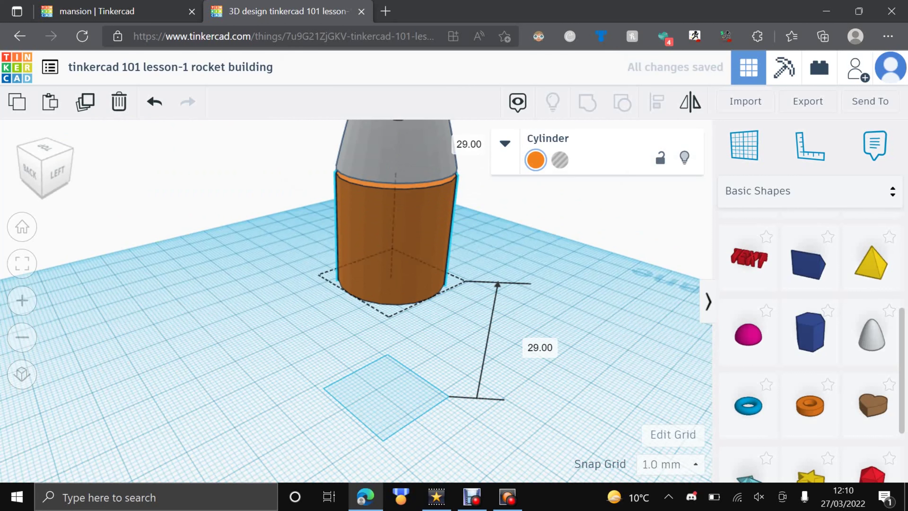
drag(398, 120, 397, 117)
click(507, 236)
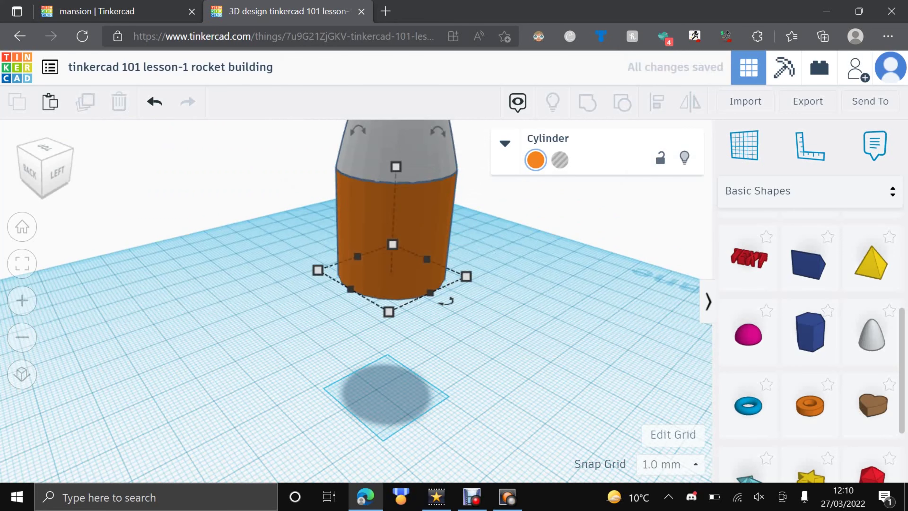
scroll(508, 236, down, 3)
scroll(356, 300, down, 1)
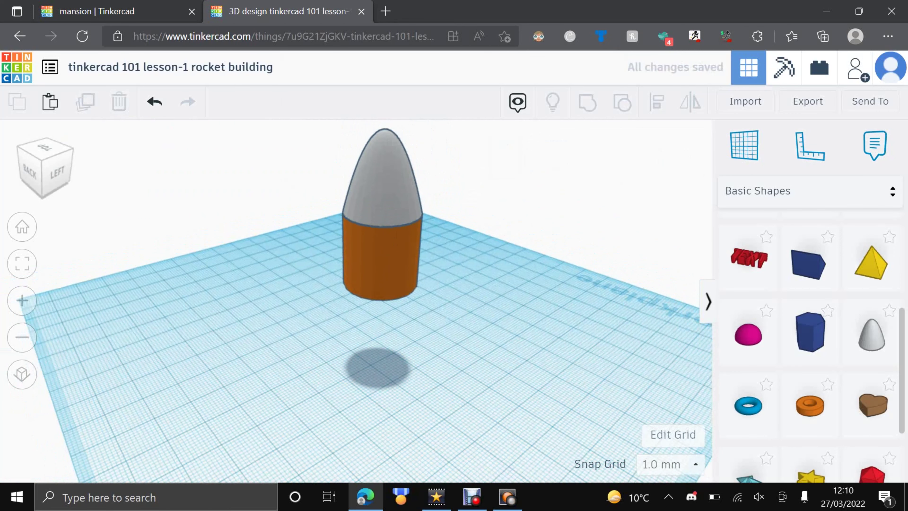
Step: Duplicate the paraboloid nose and lower the copy straight down to the workplane below the cylinder
click(383, 183)
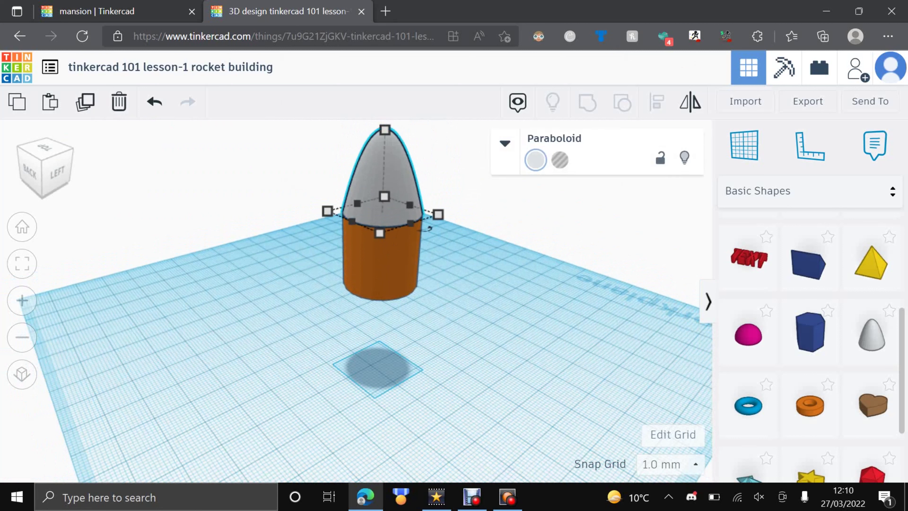
click(196, 165)
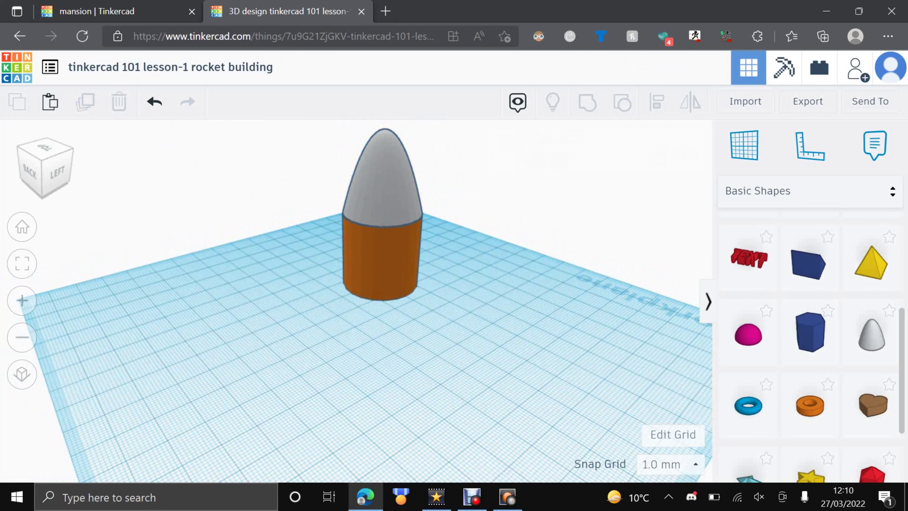
click(383, 182)
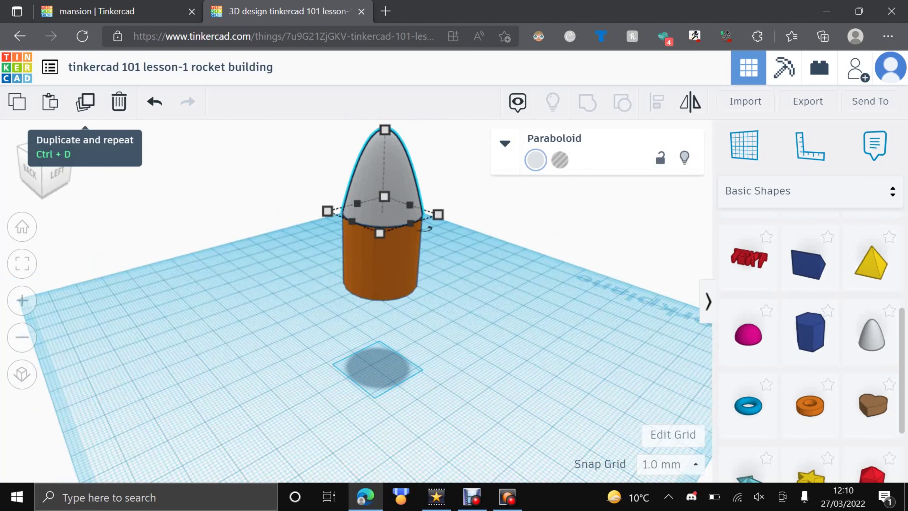
click(85, 102)
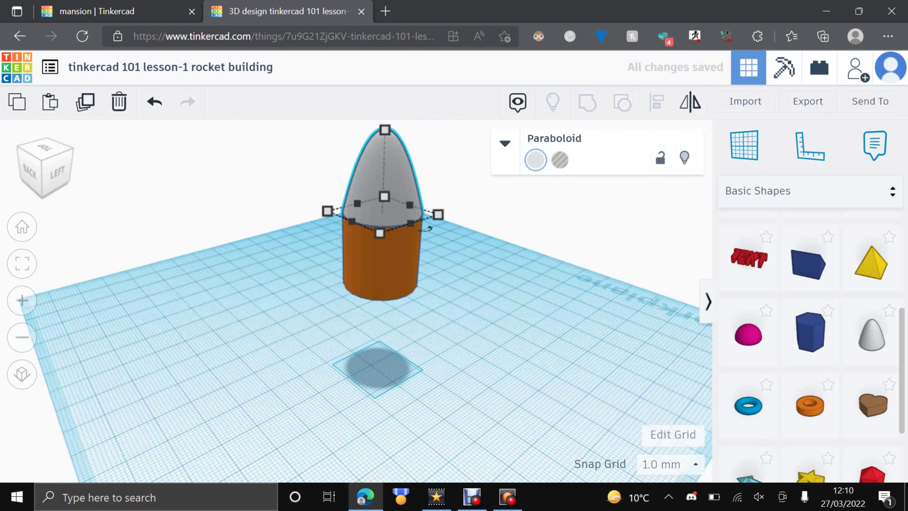
drag(379, 125, 375, 270)
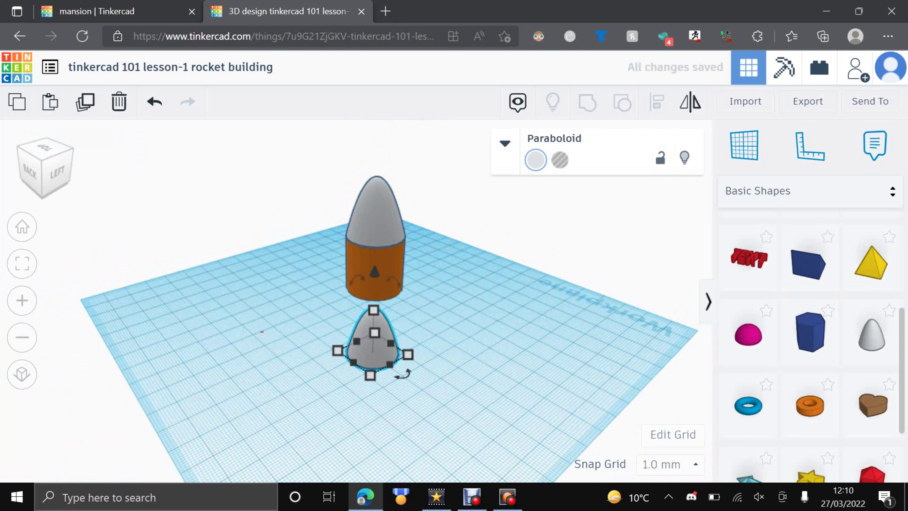
scroll(356, 304, up, 5)
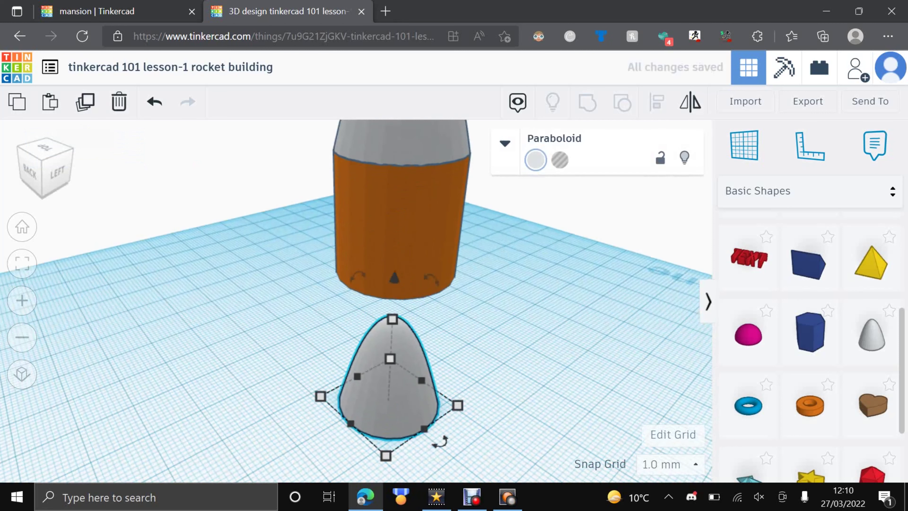
Step: Rotate the lower paraboloid 180° so its flat base faces up and its tip points at the workplane
right_drag(293, 279, 352, 274)
scroll(352, 273, up, 6)
scroll(361, 354, down, 3)
middle_drag(361, 354, 215, 363)
drag(431, 217, 412, 445)
scroll(413, 445, down, 5)
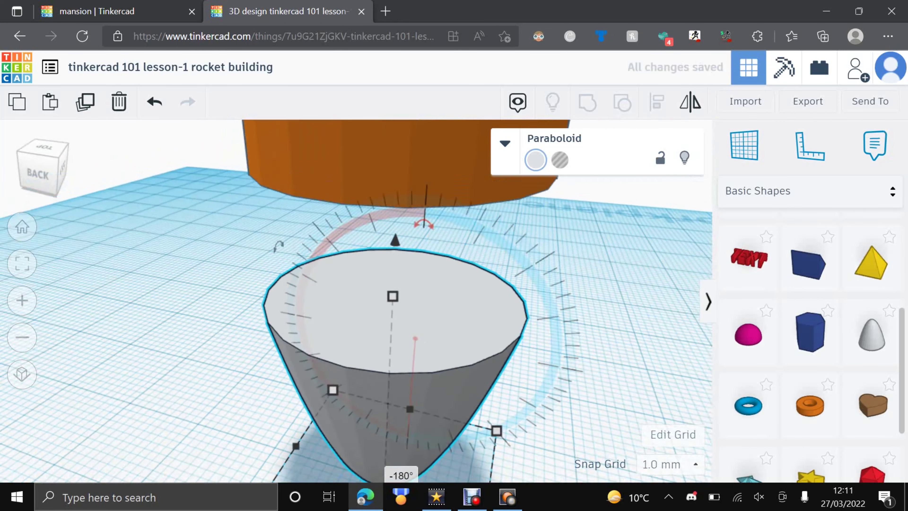
click(376, 379)
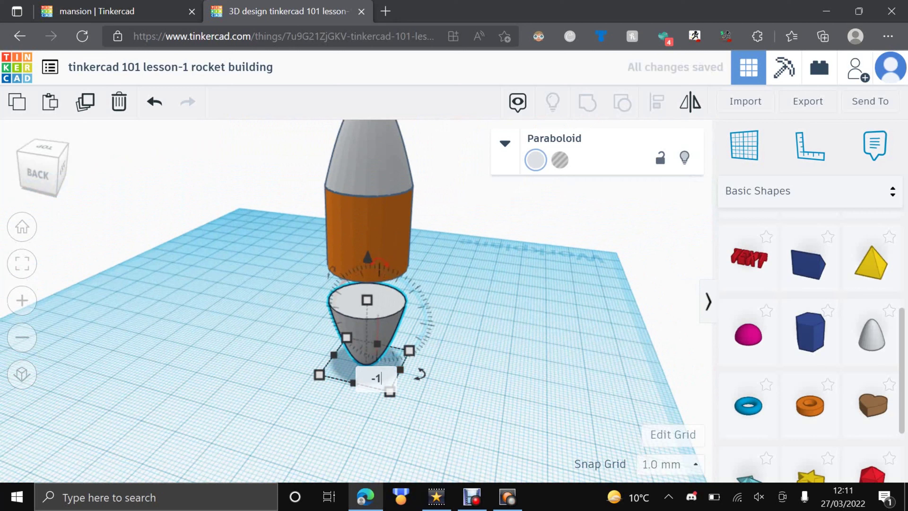
key(Return)
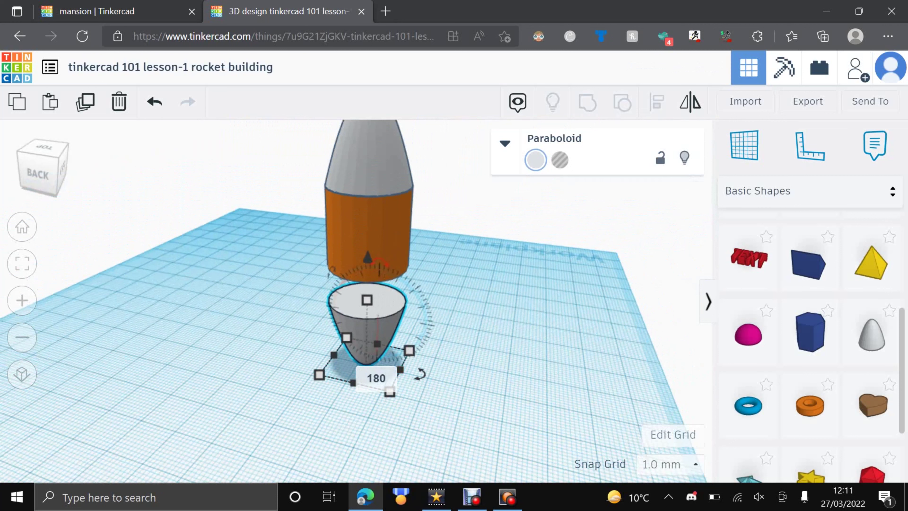
key(Return)
click(517, 313)
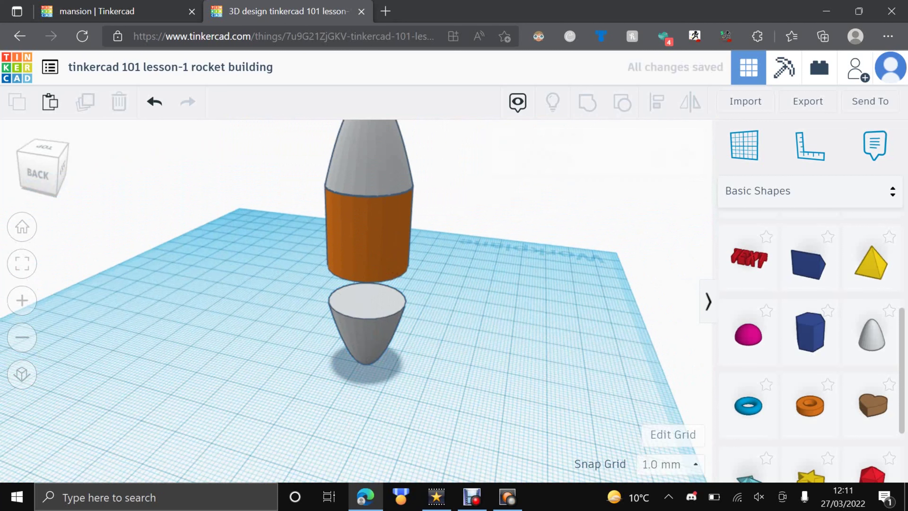
Step: Raise the flipped paraboloid 10 mm so its flat face meets the bottom of the orange cylinder
middle_drag(517, 313, 571, 347)
scroll(571, 347, up, 1)
scroll(486, 388, up, 2)
middle_drag(486, 388, 455, 407)
click(388, 390)
drag(384, 303, 385, 251)
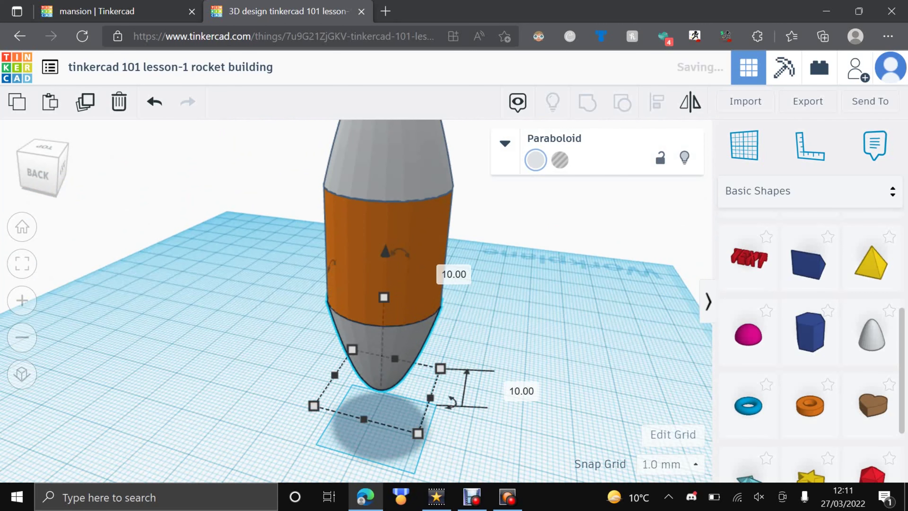
click(511, 304)
mouse_move(511, 304)
right_down()
mouse_move(513, 265)
mouse_move(514, 301)
right_up()
scroll(513, 264, down, 5)
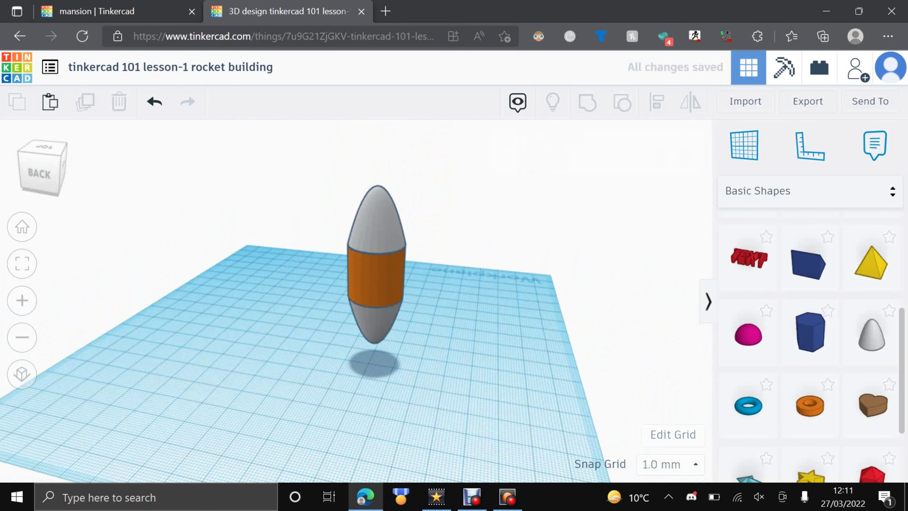
Step: Recolour the cylinder and both paraboloids white and group all three into one shape
drag(310, 221, 523, 411)
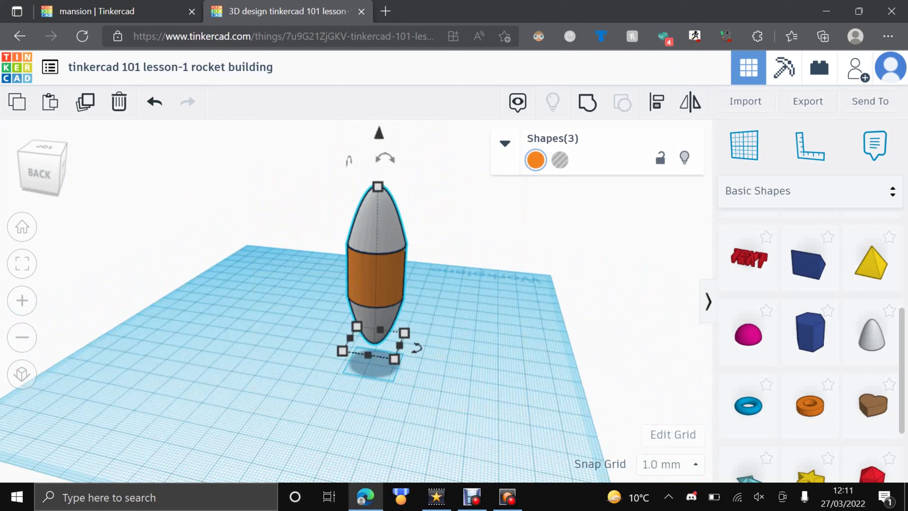
click(536, 160)
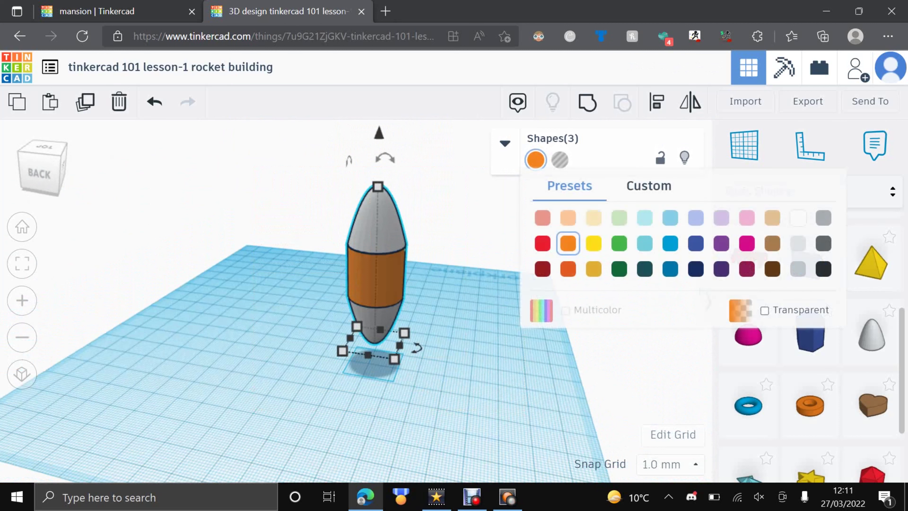
click(797, 217)
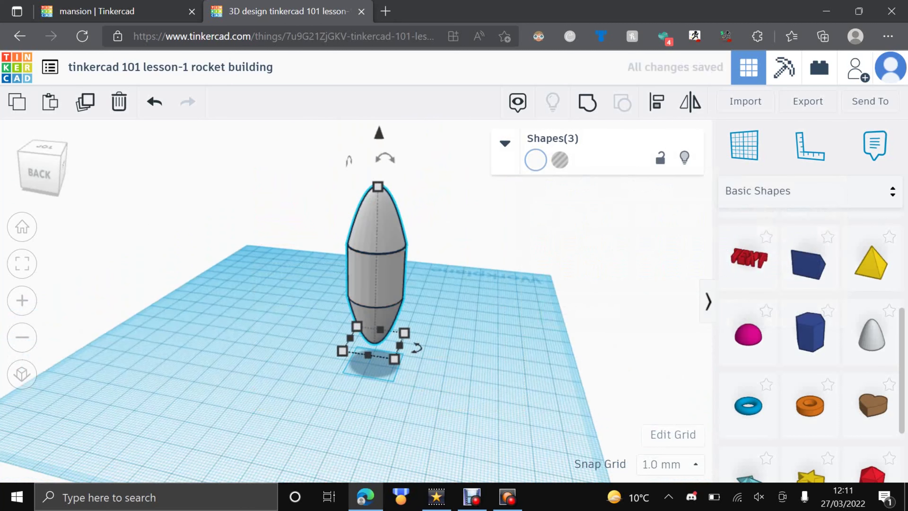
click(587, 103)
click(500, 247)
Step: Lift the grouped rocket body straight up, well above the workplane, to make room for a lower stage
middle_drag(500, 247, 576, 275)
right_drag(576, 275, 478, 219)
click(358, 297)
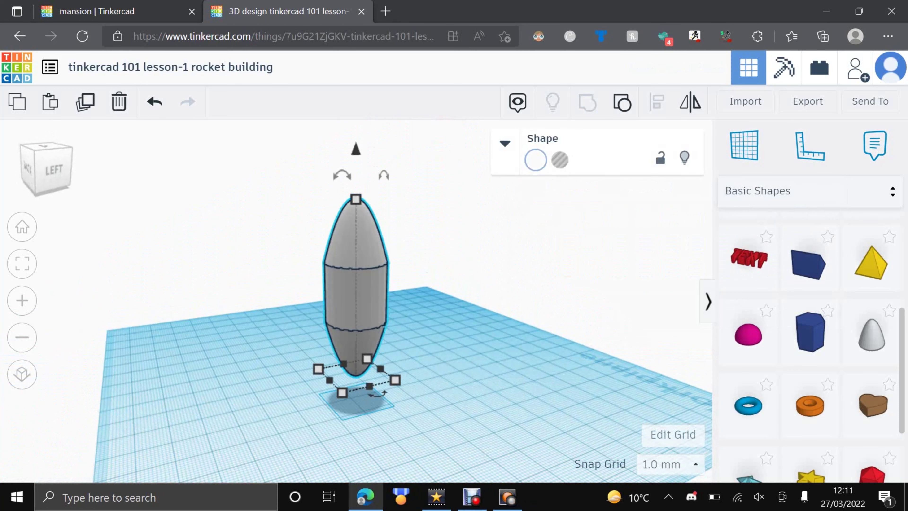
drag(356, 149, 356, 93)
scroll(361, 215, down, 5)
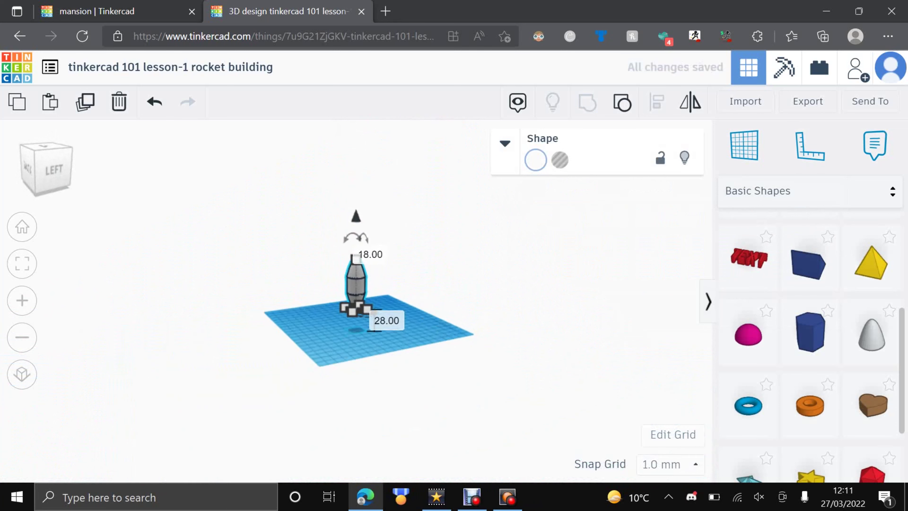
drag(355, 194, 355, 151)
click(353, 323)
Step: Try a polygon as the lower stage, stretching it up to the rocket body and shifting it under the tip, and delete it
scroll(353, 323, up, 4)
scroll(353, 323, up, 2)
scroll(353, 323, down, 2)
scroll(810, 320, up, 4)
scroll(809, 320, down, 3)
scroll(809, 315, down, 2)
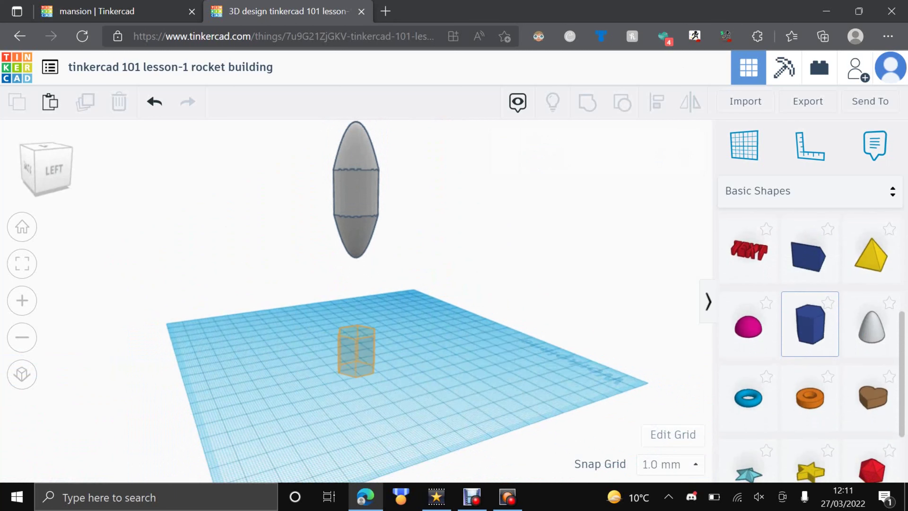
click(358, 368)
drag(359, 331, 358, 224)
drag(359, 272, 358, 284)
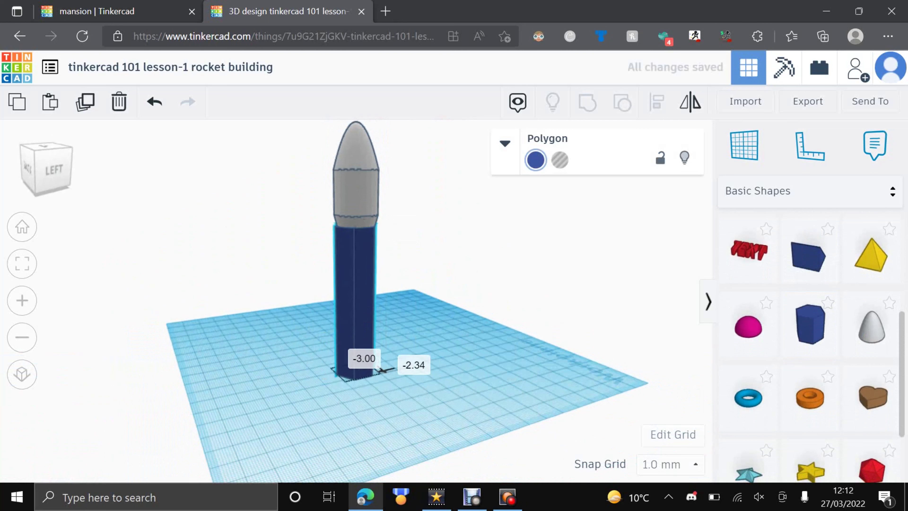
right_drag(357, 285, 359, 324)
key(Delete)
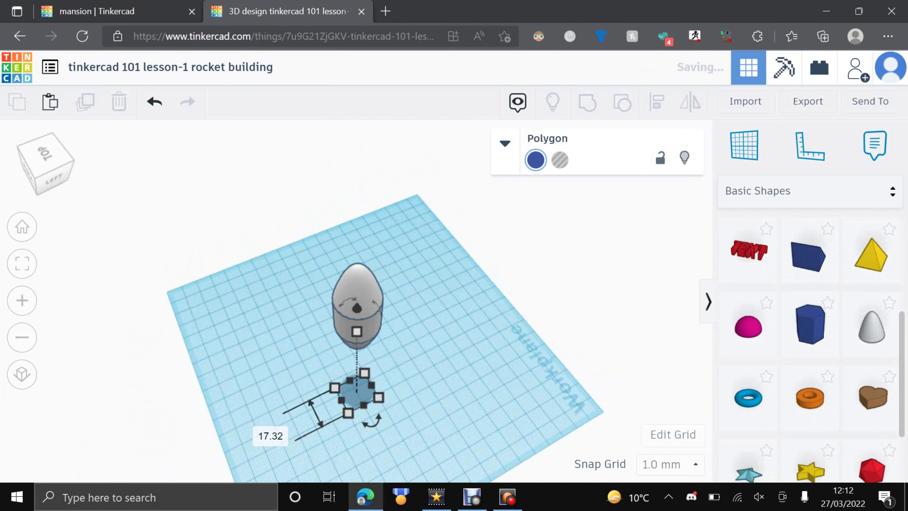
Step: Add a solid cylinder to the workplane below the raised rocket body
scroll(809, 322, up, 5)
drag(748, 315, 358, 379)
click(411, 393)
right_drag(411, 393, 507, 406)
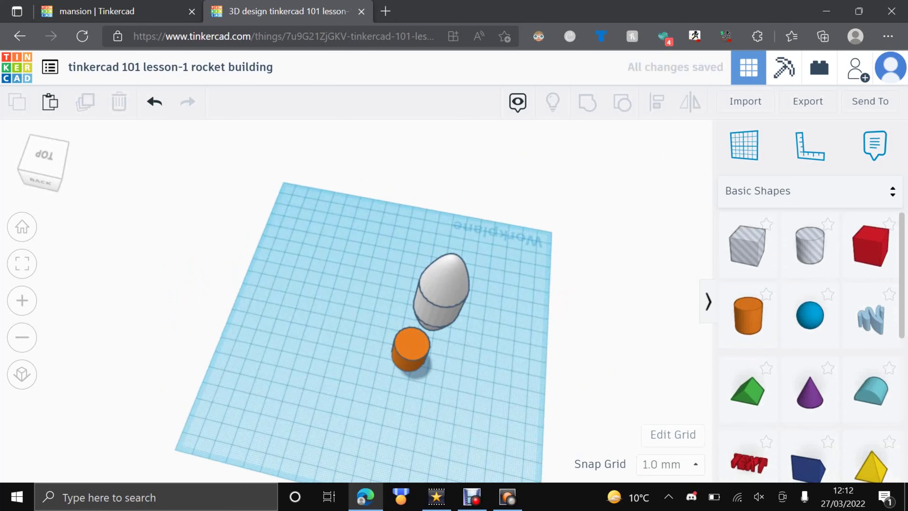
Step: Stretch the new cylinder to 71 mm tall and shift it -5 mm and -6 mm along the workplane axes beneath the rocket body
scroll(357, 300, up, 2)
middle_drag(426, 361, 417, 304)
scroll(418, 303, up, 5)
right_drag(417, 303, 346, 295)
middle_drag(347, 295, 407, 284)
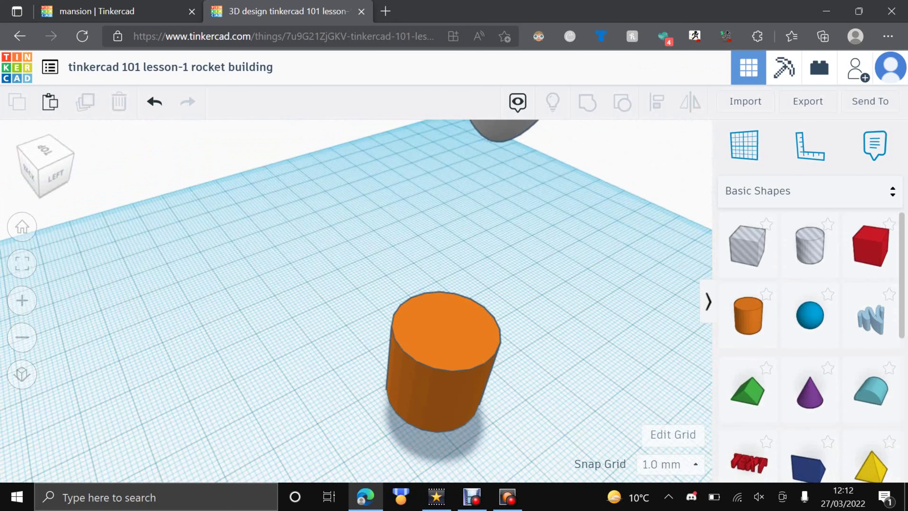
middle_drag(407, 284, 362, 310)
scroll(410, 287, down, 3)
click(377, 339)
scroll(377, 337, down, 3)
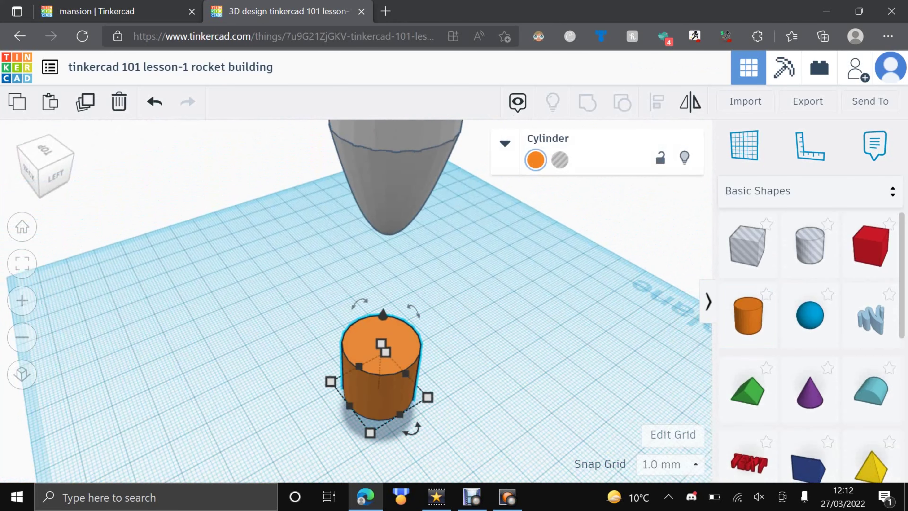
right_drag(392, 353, 417, 299)
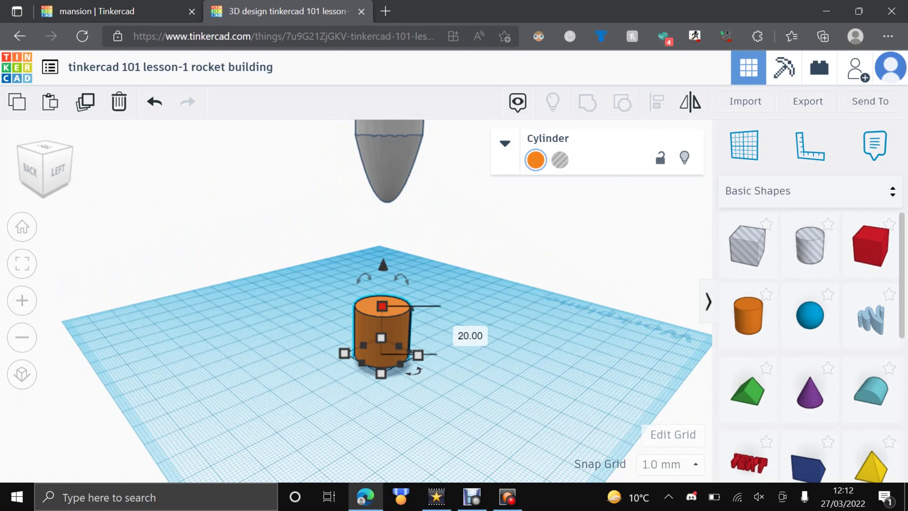
drag(382, 305, 385, 160)
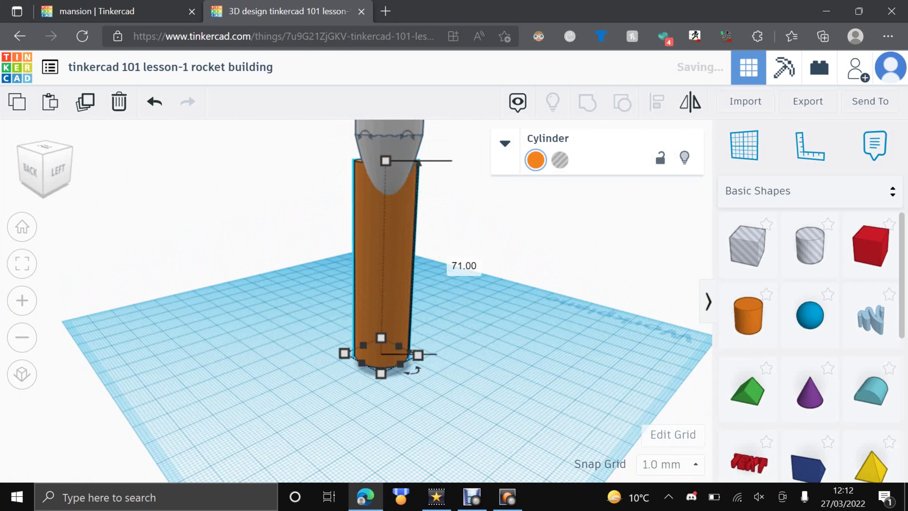
right_drag(386, 200, 382, 236)
drag(381, 251, 382, 263)
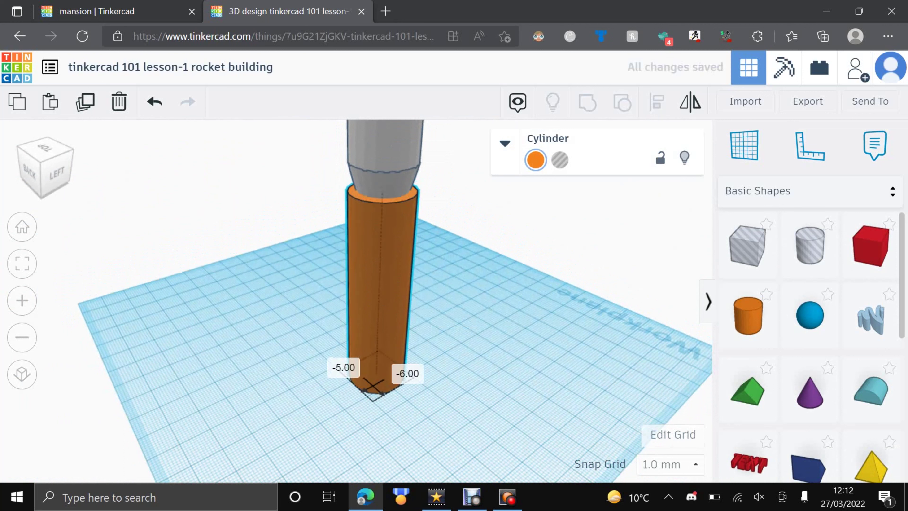
Step: Set the tall cylinder's length and width to 10 mm each
click(343, 366)
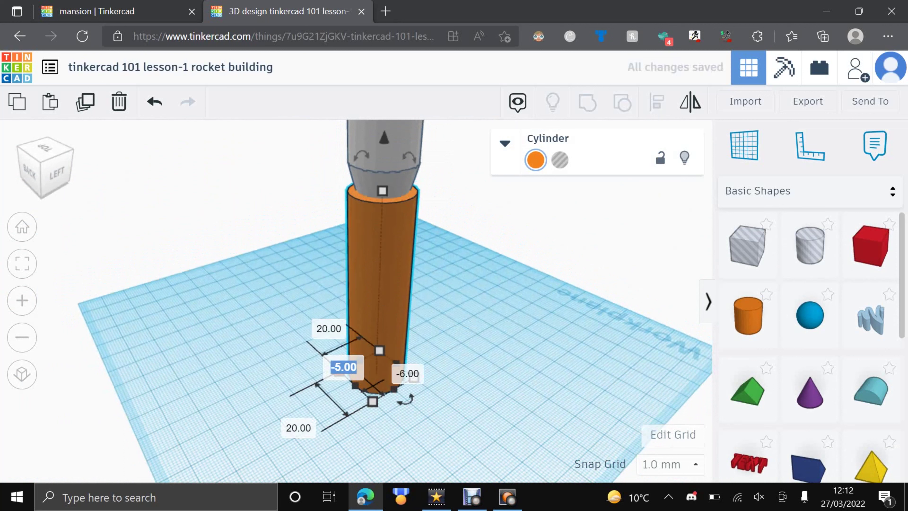
key(Tab)
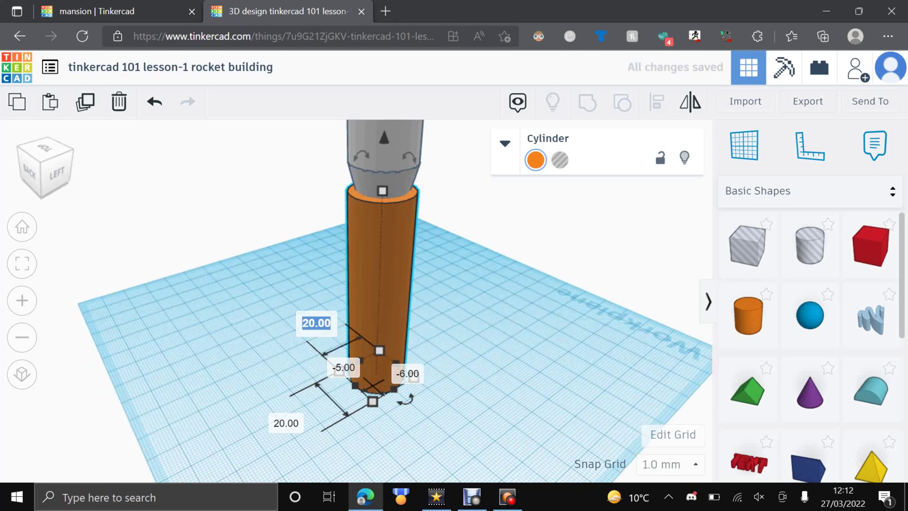
key(Return)
click(313, 407)
text(10)
key(Return)
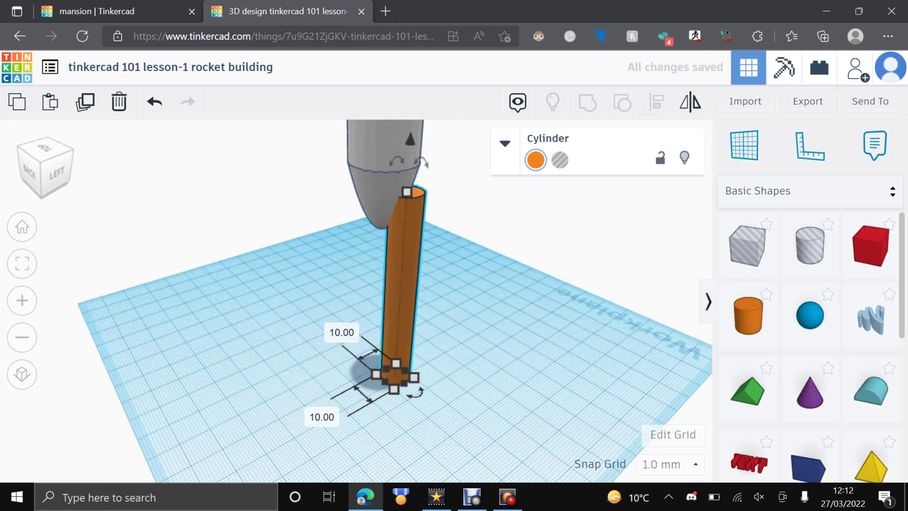
Step: Widen the slim cylinder slightly and move it so it sits centred under the rocket body's lower tip
drag(394, 389, 379, 370)
right_drag(379, 370, 391, 346)
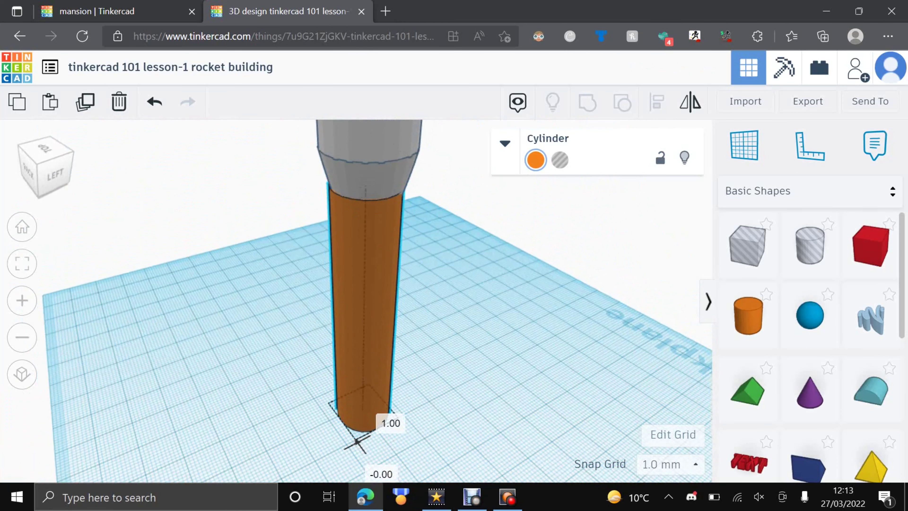
key(Escape)
scroll(356, 301, down, 3)
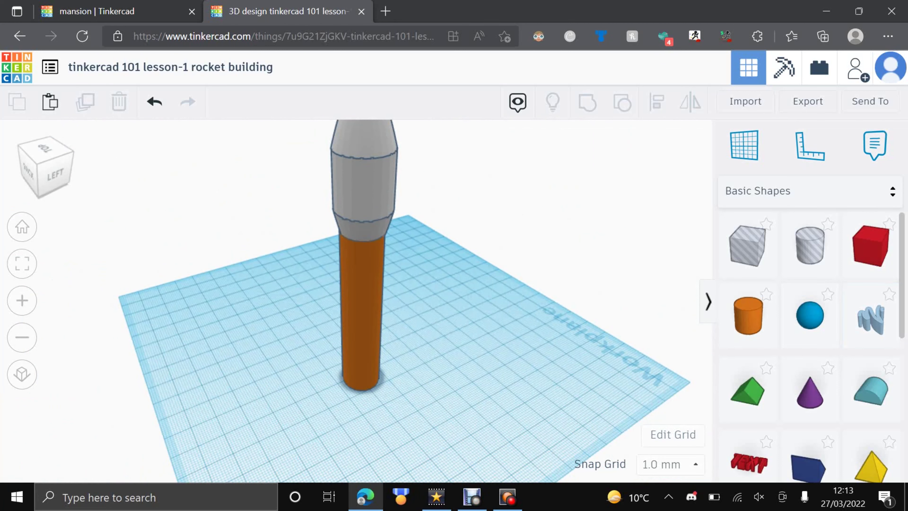
Step: Recolour the tall orange cylinder white to match the rocket body
scroll(809, 343, down, 5)
scroll(809, 343, up, 5)
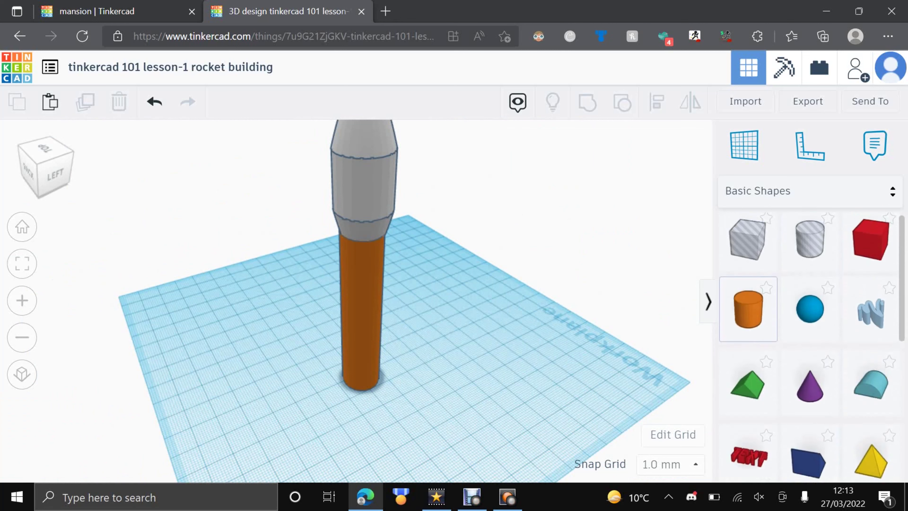
click(361, 307)
click(535, 159)
click(797, 218)
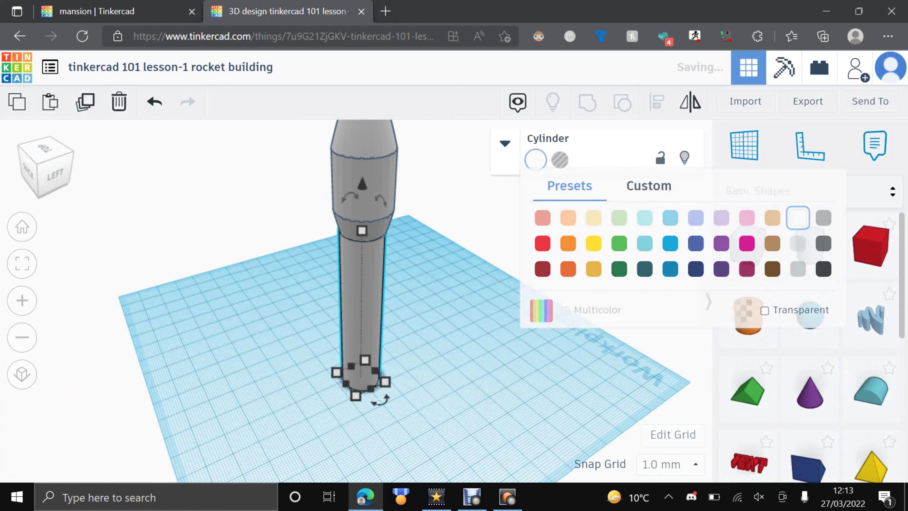
click(501, 279)
Step: Add a box hole beside the foot of the tall cylinder and narrow it into a thin upright slab
middle_drag(464, 279, 495, 311)
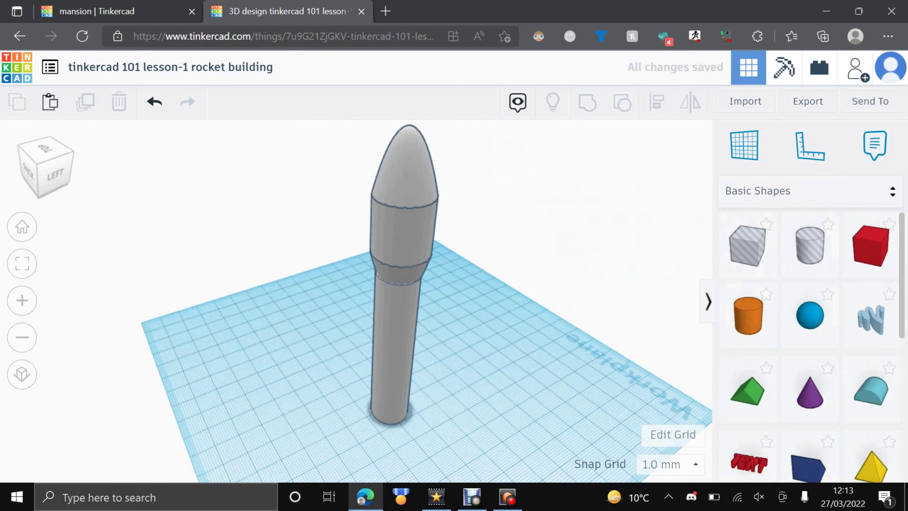
scroll(393, 286, up, 2)
middle_drag(393, 286, 333, 268)
scroll(329, 340, up, 3)
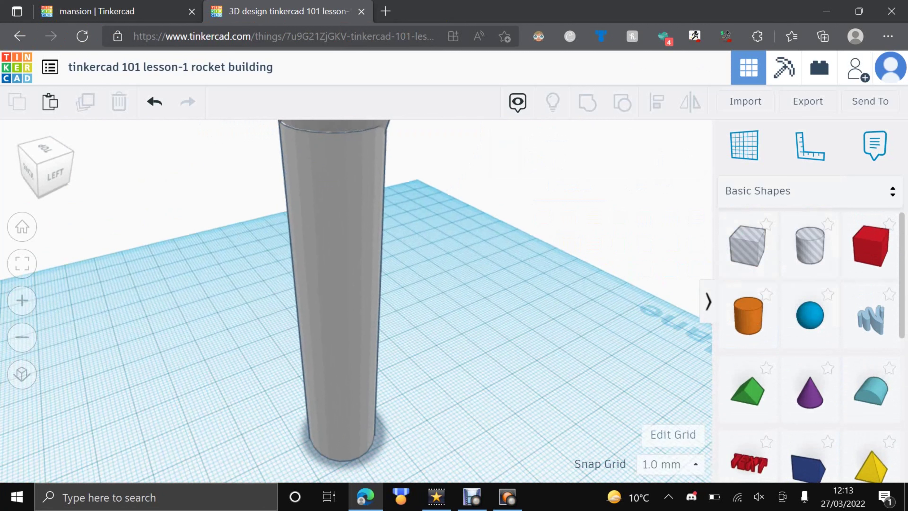
drag(748, 245, 464, 406)
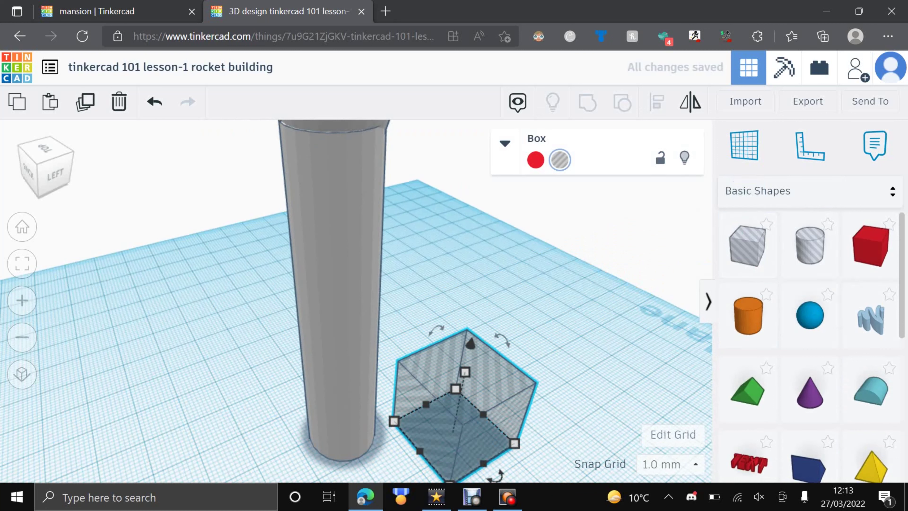
drag(482, 414, 459, 428)
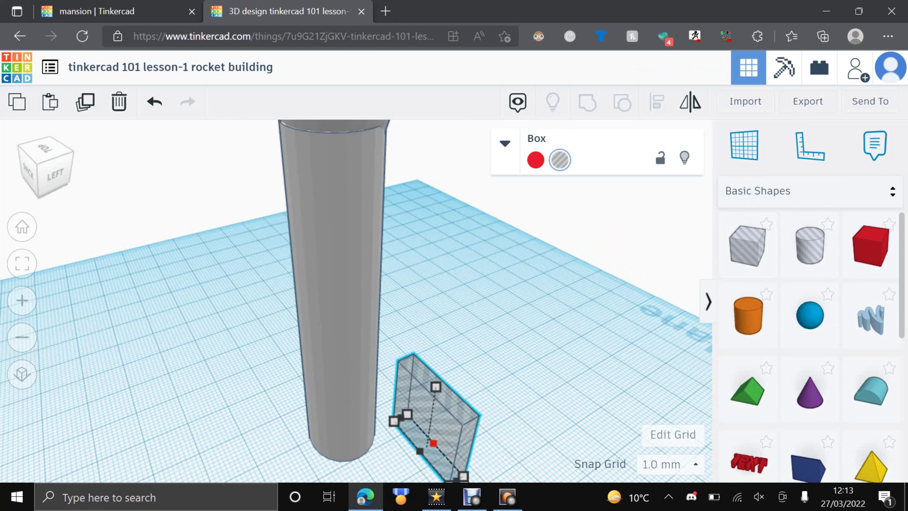
drag(427, 446, 425, 446)
scroll(439, 461, down, 3)
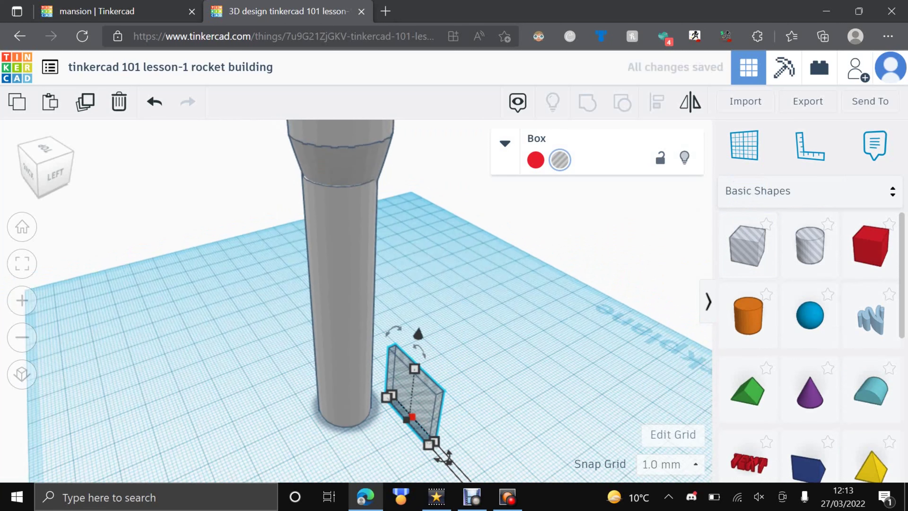
Step: Move the thin box hole 9 mm and -12 mm along the workplane axes into the foot of the tall cylinder
middle_drag(428, 438, 473, 435)
scroll(447, 404, up, 3)
middle_drag(447, 404, 429, 361)
scroll(440, 372, up, 3)
middle_drag(465, 394, 430, 360)
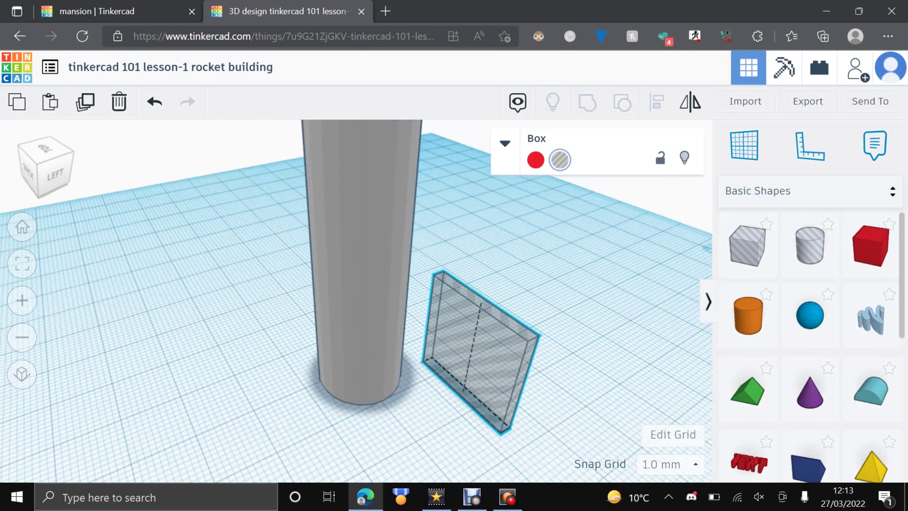
middle_drag(483, 265, 472, 281)
scroll(472, 286, up, 4)
drag(509, 378, 332, 373)
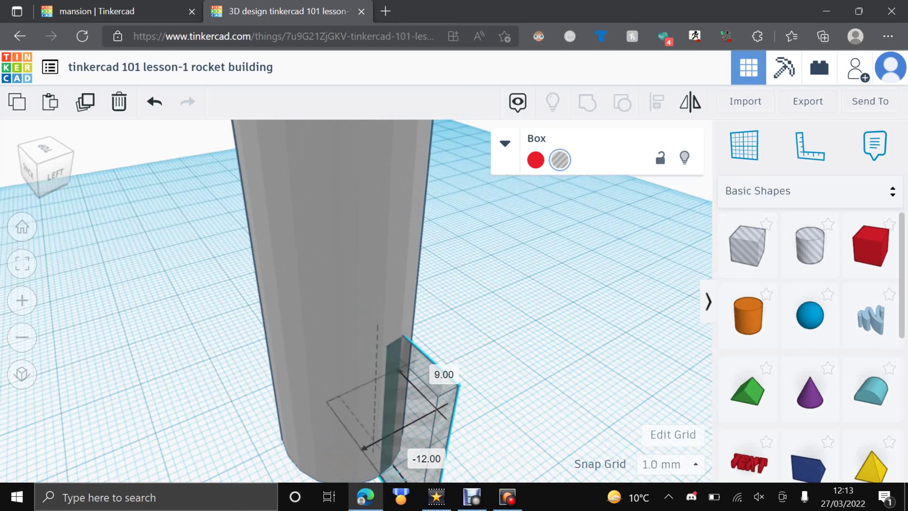
scroll(355, 301, down, 5)
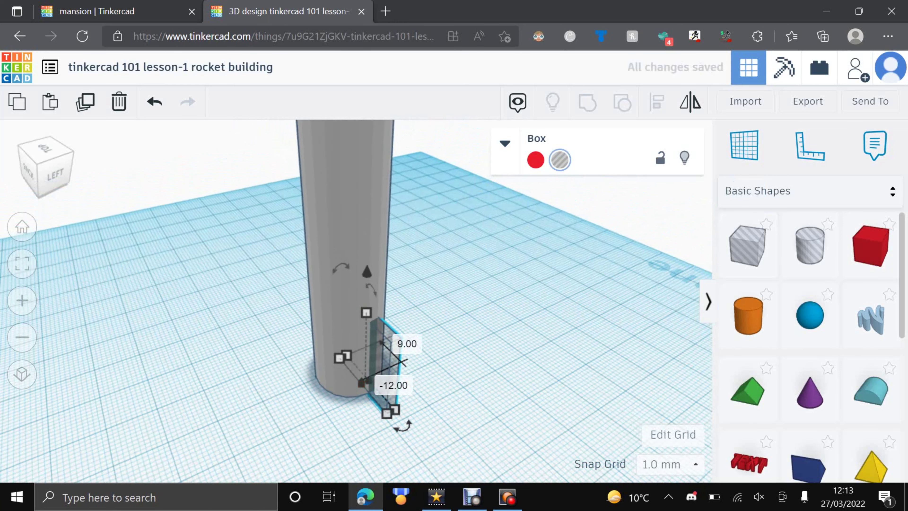
Step: Lengthen the thin box hole to 59 mm so that it extends well past both sides of the tall cylinder's foot
middle_drag(356, 301, 397, 329)
right_drag(397, 329, 461, 375)
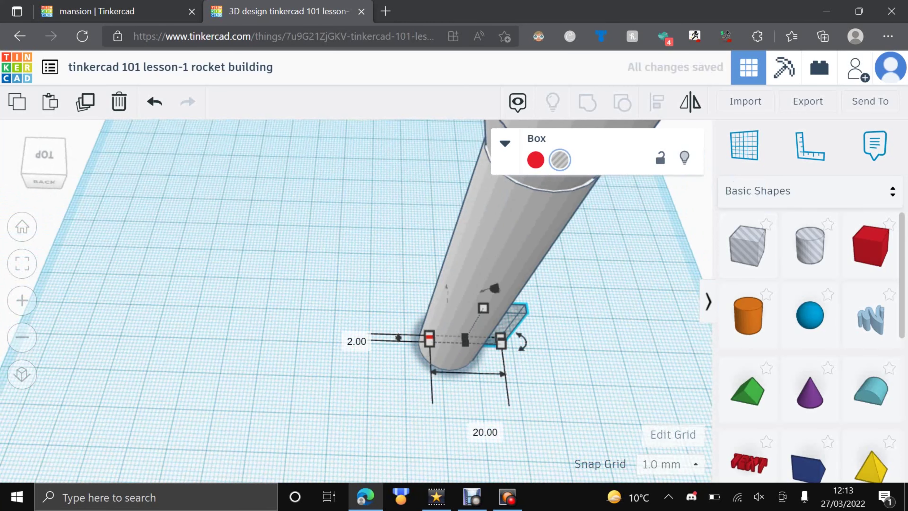
drag(415, 338, 337, 336)
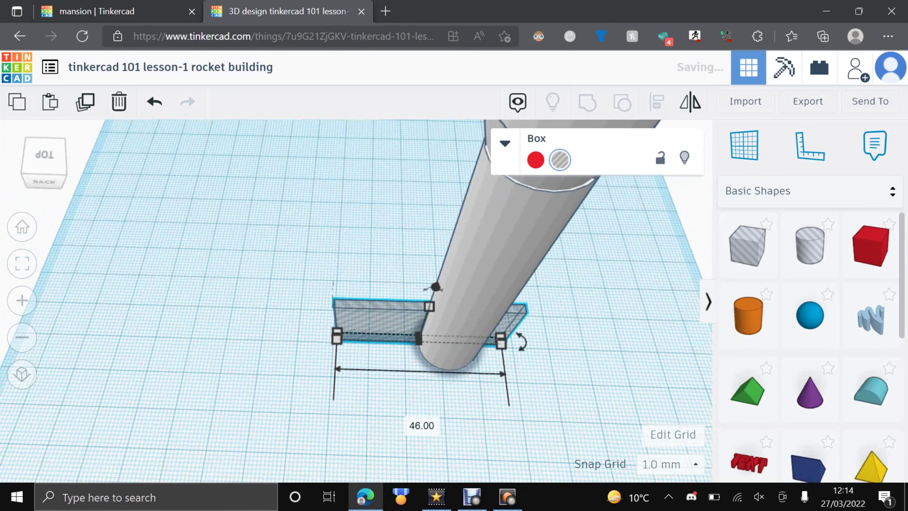
drag(501, 340, 547, 344)
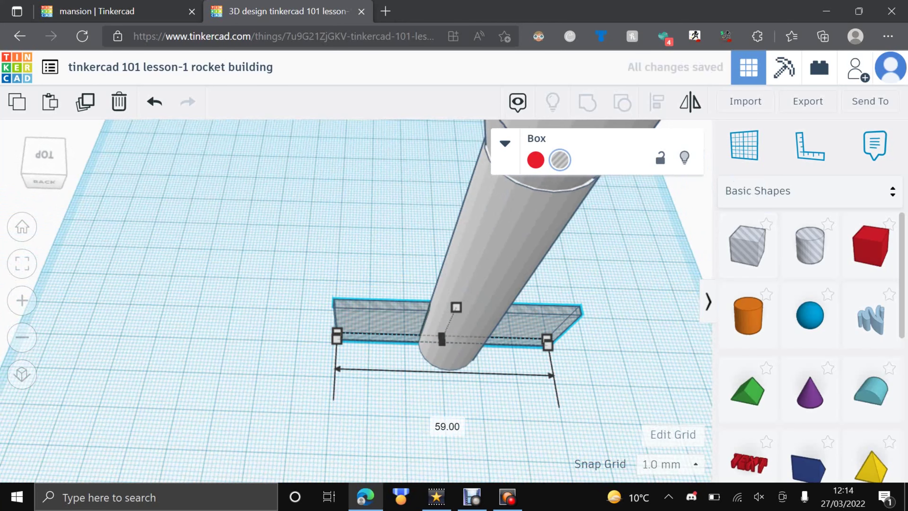
click(569, 379)
Step: Duplicate the lengthened box hole in place and rotate the copy slightly about the vertical axis
right_drag(569, 379, 412, 304)
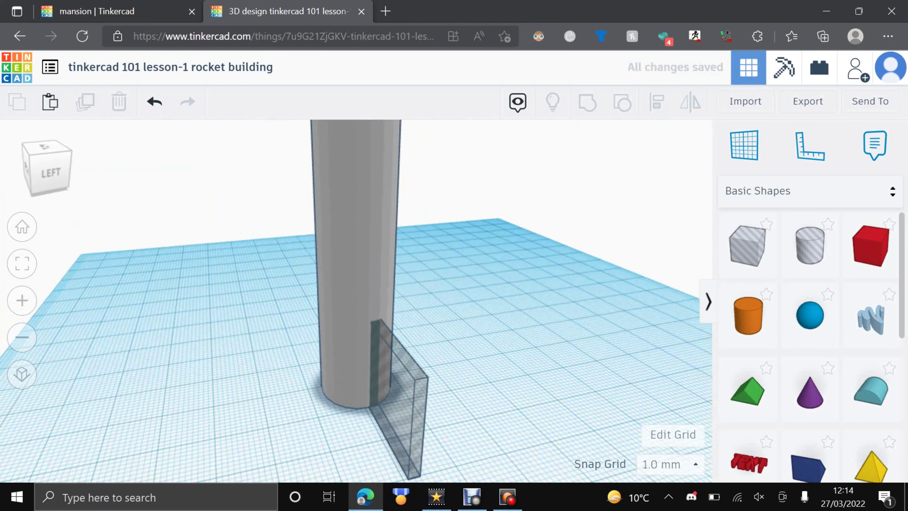
click(403, 396)
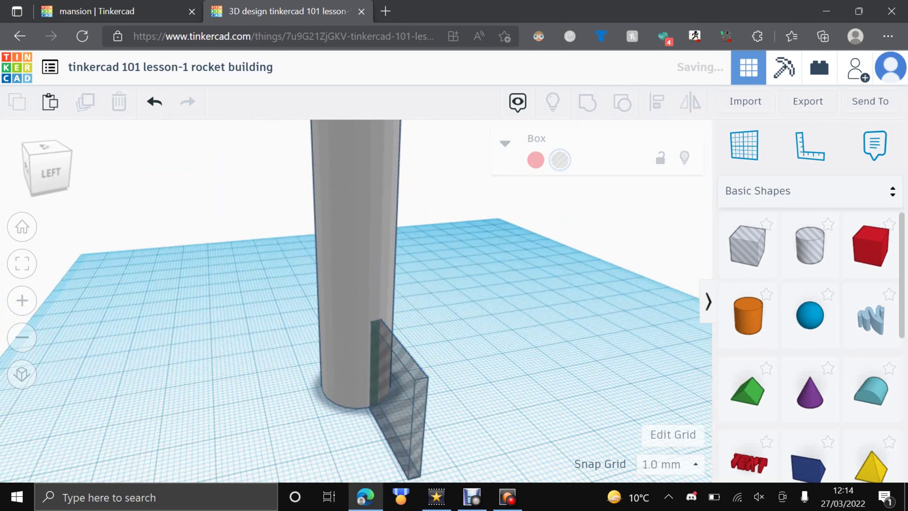
scroll(356, 301, down, 3)
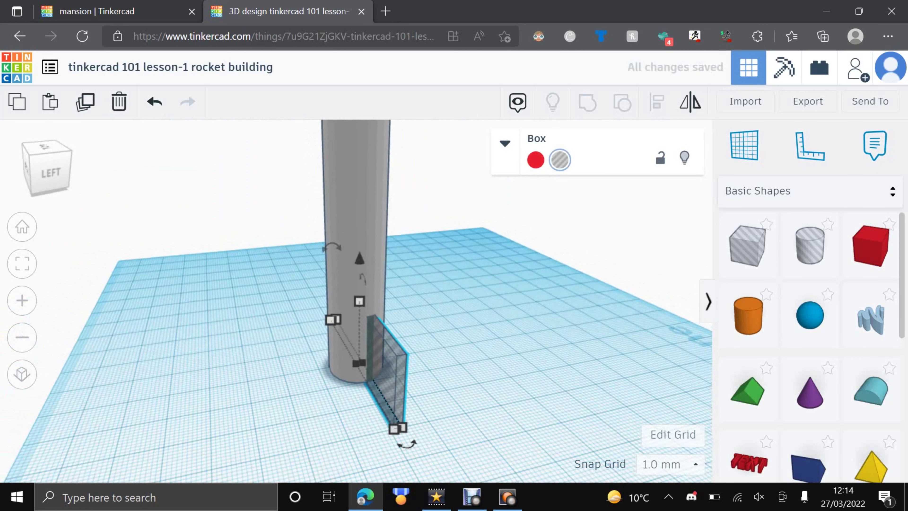
drag(407, 444, 364, 439)
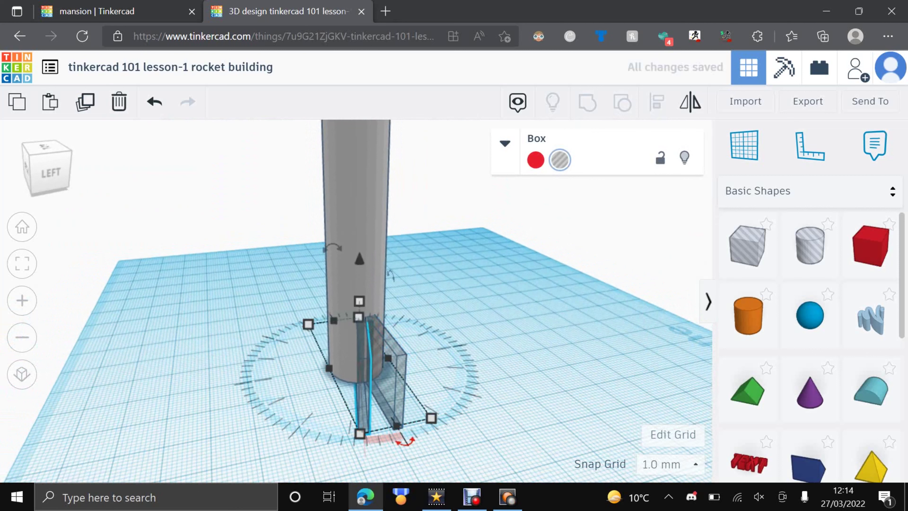
Step: Repeat the rotated duplication until the box holes form a full ring of slabs around the cylinder's foot
key(ctrl+d)
key(ctrl+d)
key(ctrl+d)
key(ctrl+d)
key(ctrl+d)
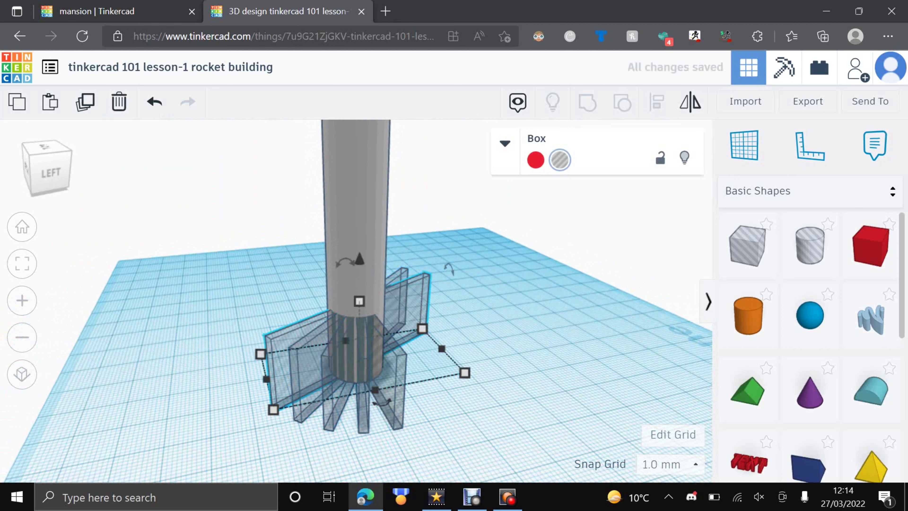
key(ctrl+d)
key(ctrl+d)
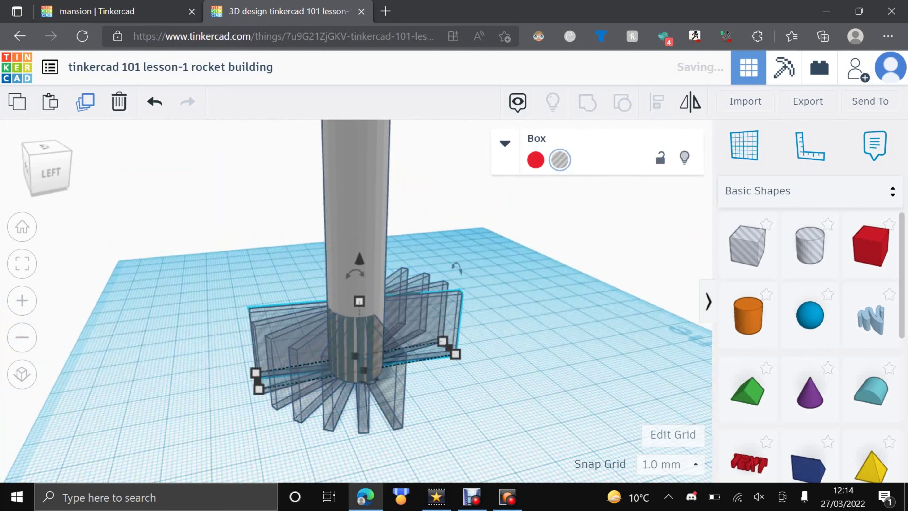
key(ctrl+d)
key(ctrl+d)
key(ctrl+d)
key(ctrl+d)
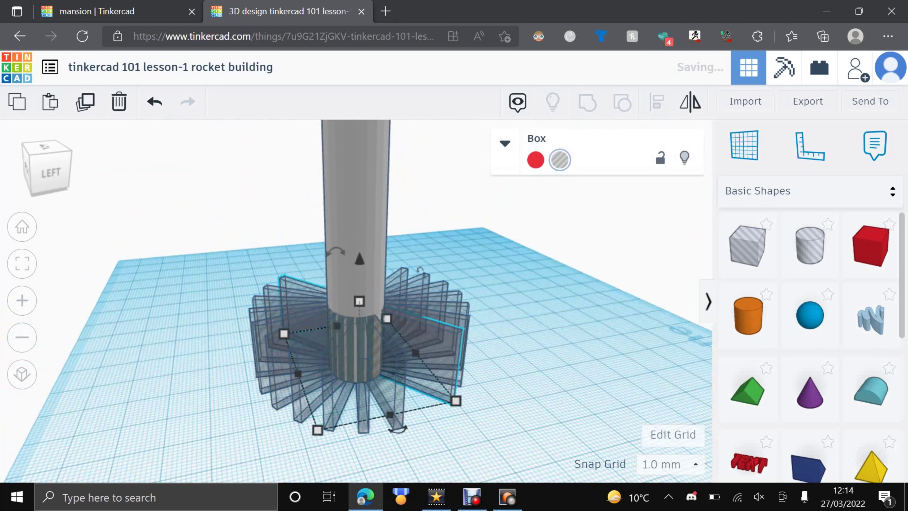
key(ctrl+d)
key(ctrl+d)
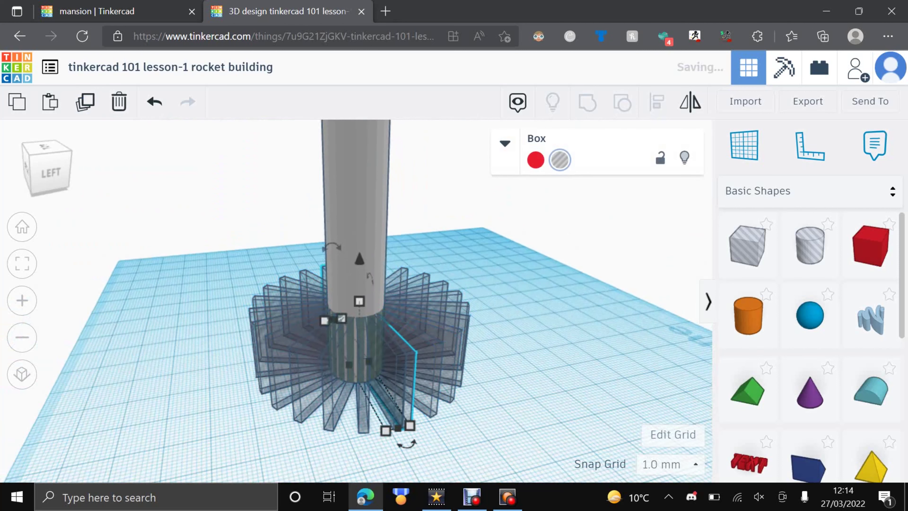
key(Escape)
Step: Group the rocket with the entire ring of box holes to cut narrow slots into its foot
right_drag(501, 215, 520, 251)
scroll(356, 300, down, 3)
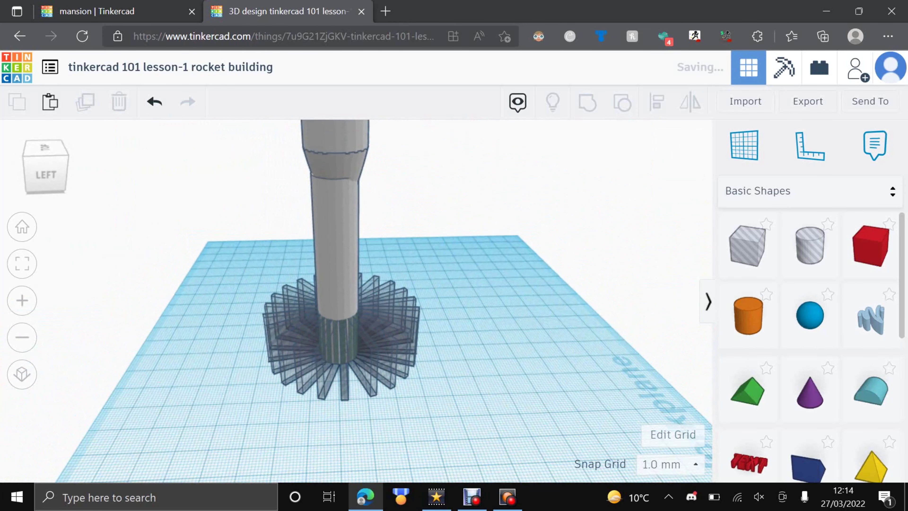
key(ctrl+a)
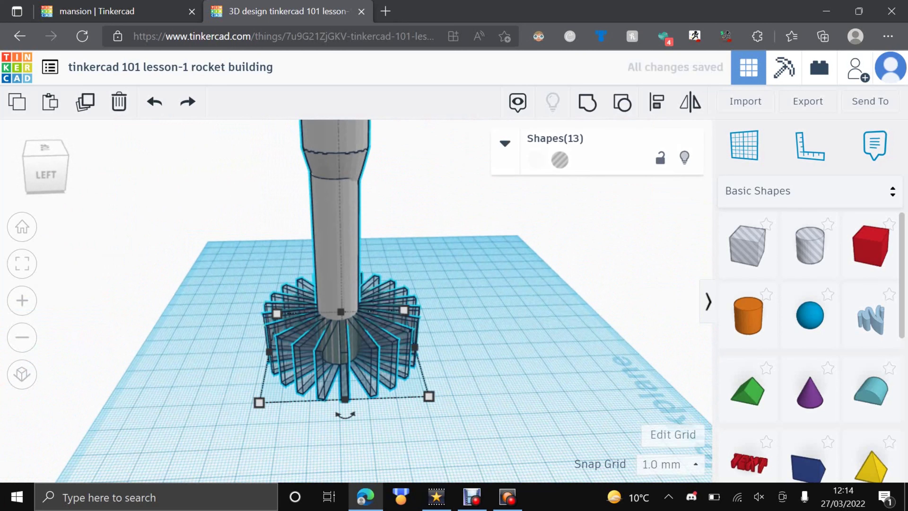
key(ctrl+g)
click(411, 304)
middle_drag(411, 304, 462, 316)
scroll(356, 301, up, 3)
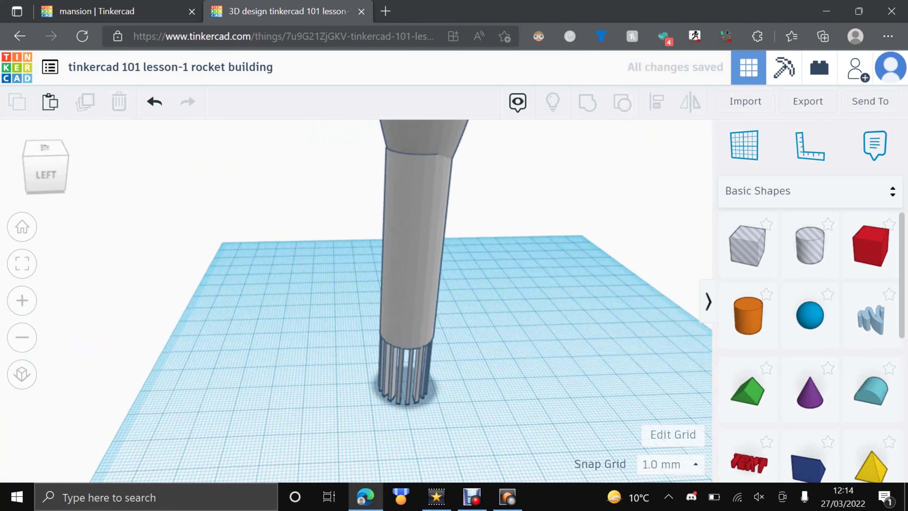
scroll(356, 301, up, 1)
middle_drag(411, 304, 415, 317)
scroll(356, 300, up, 3)
middle_drag(428, 358, 344, 223)
scroll(356, 301, up, 2)
scroll(346, 299, up, 1)
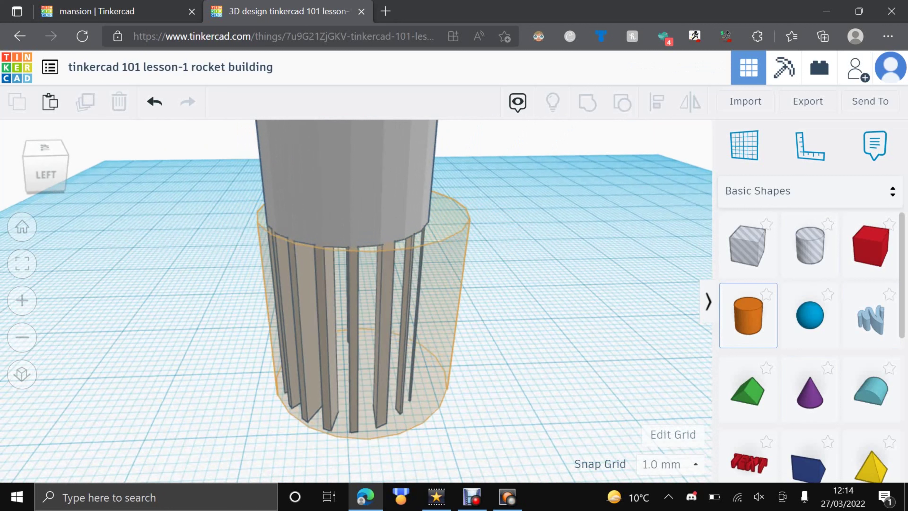
click(353, 380)
key(Delete)
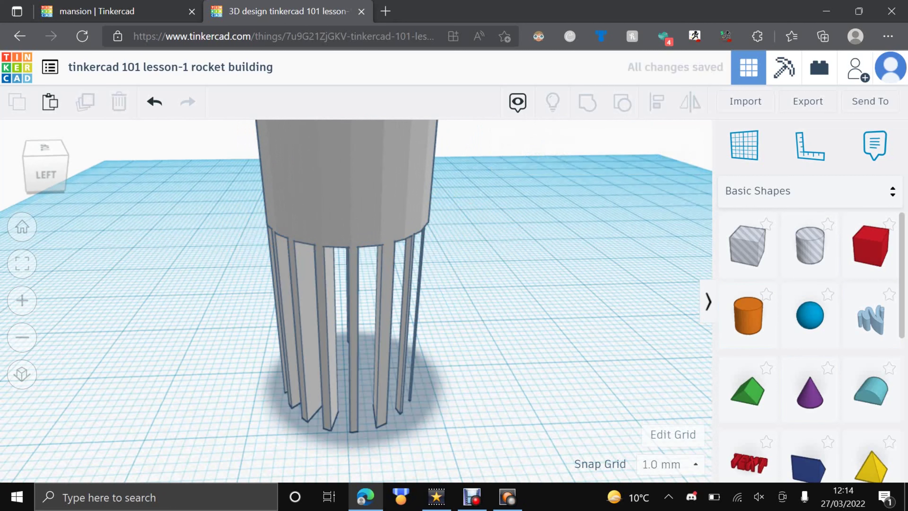
click(351, 200)
key(Escape)
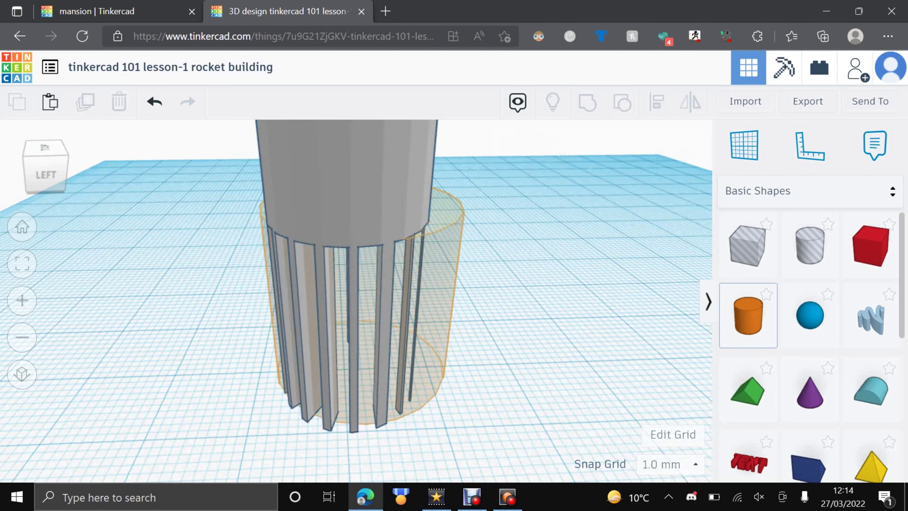
Step: Try fitting a narrowed orange cylinder as a core inside the slotted foot, and delete it
click(362, 368)
drag(464, 426, 387, 378)
drag(332, 352, 354, 390)
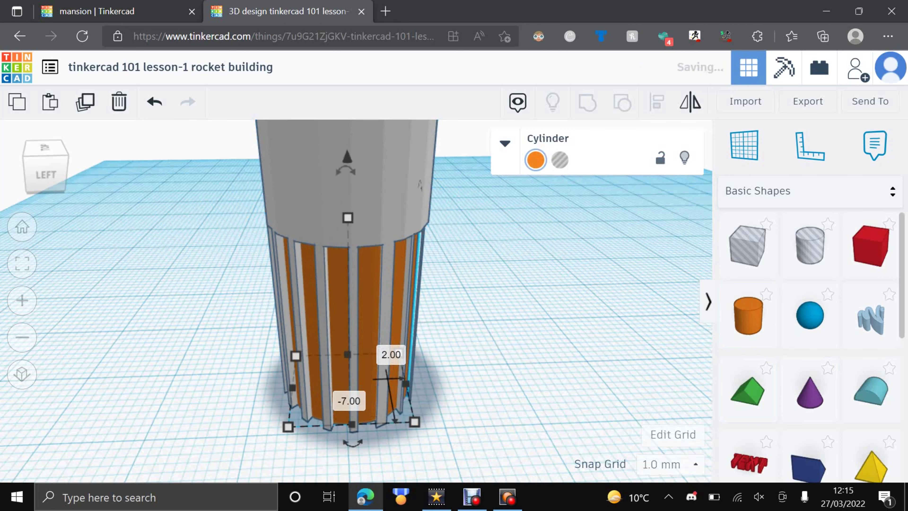
click(500, 321)
right_drag(501, 321, 397, 229)
click(379, 203)
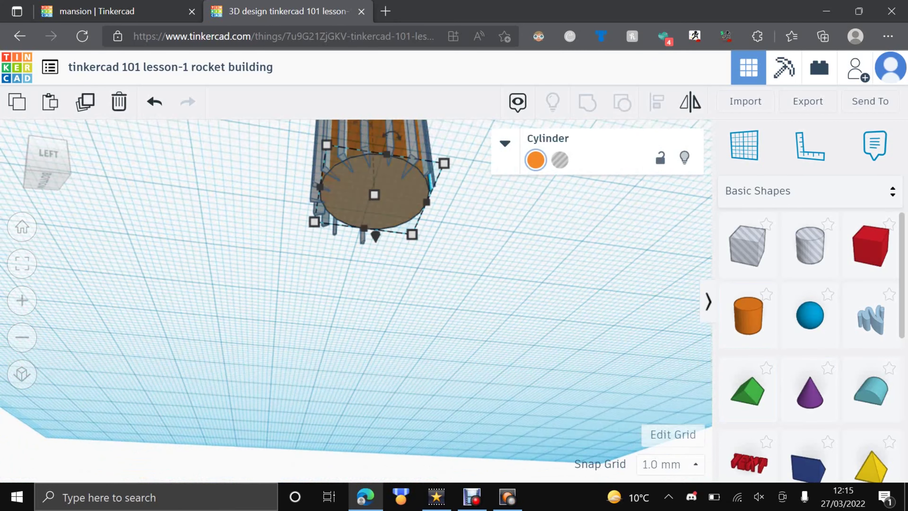
key(Delete)
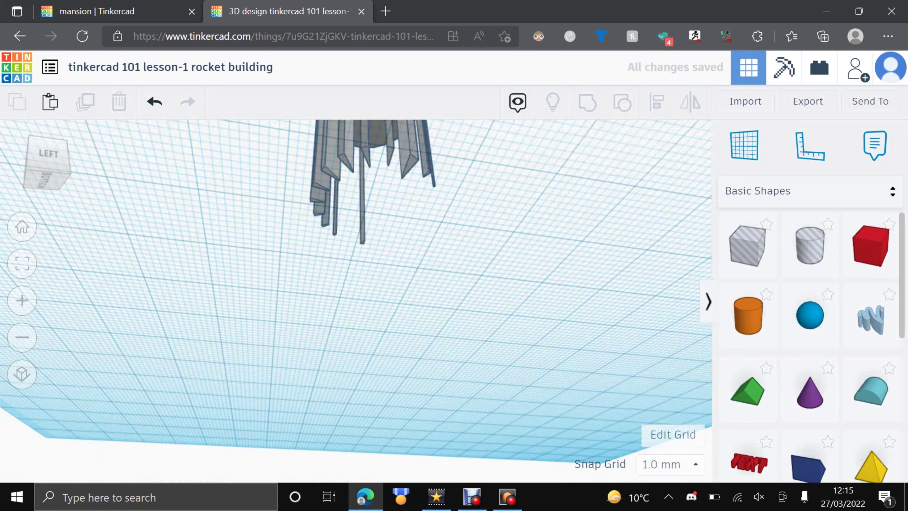
Step: Ungroup the slotted rocket to separate the body from the ring of box holes
click(372, 137)
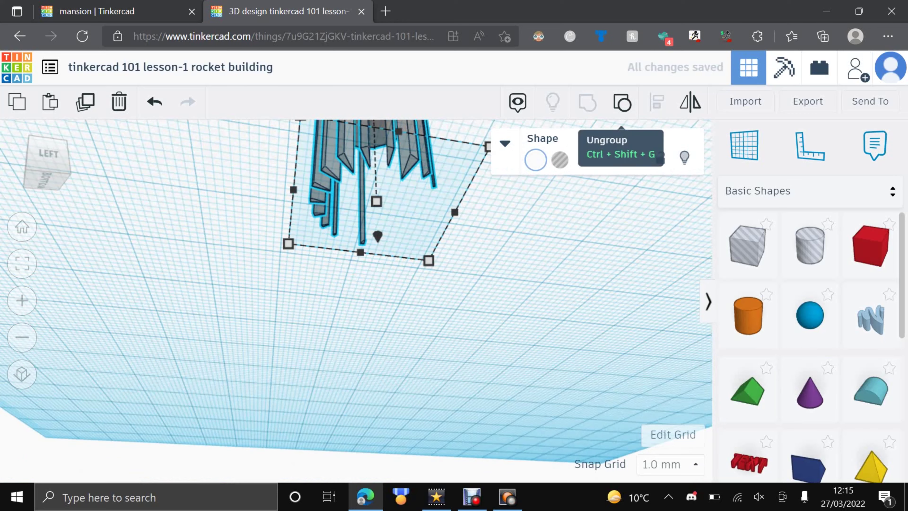
click(622, 102)
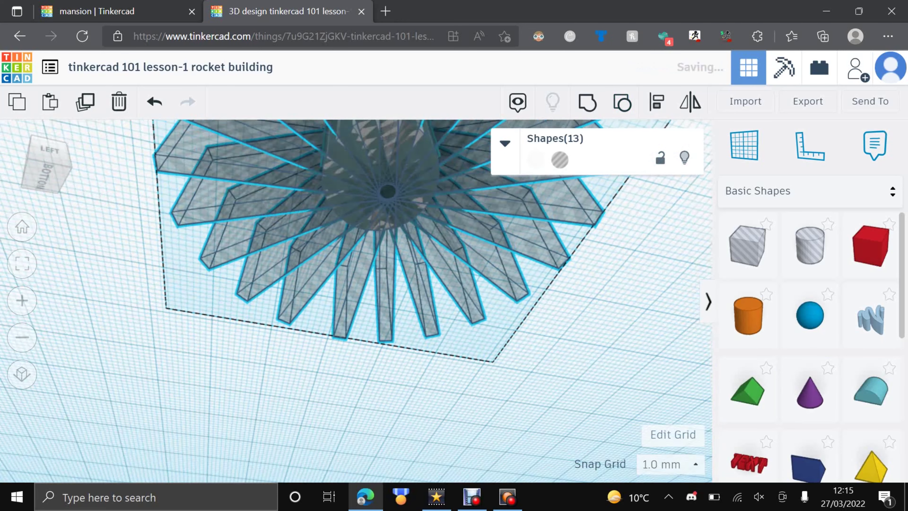
right_drag(372, 250, 336, 393)
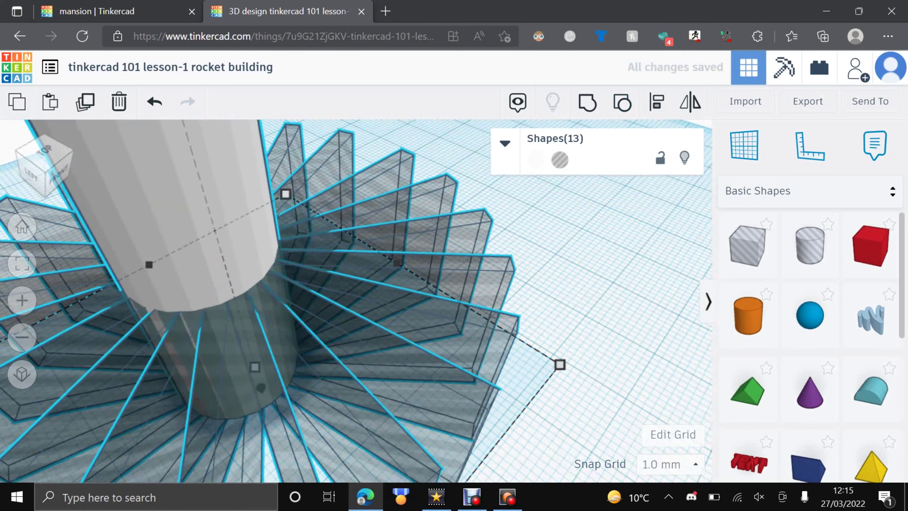
scroll(336, 393, down, 1)
scroll(336, 393, down, 2)
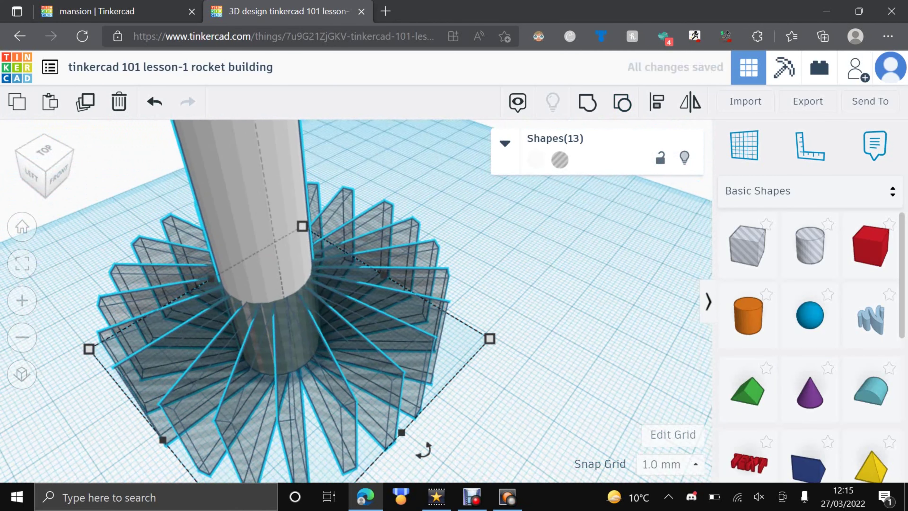
click(463, 431)
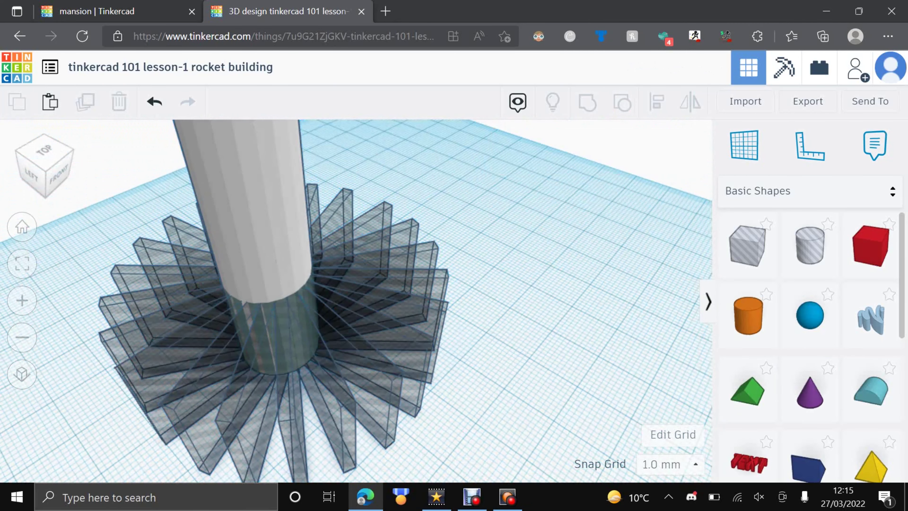
Step: Delete every other box hole from the ring around the rocket's foot, keeping six slabs
right_drag(463, 430, 458, 400)
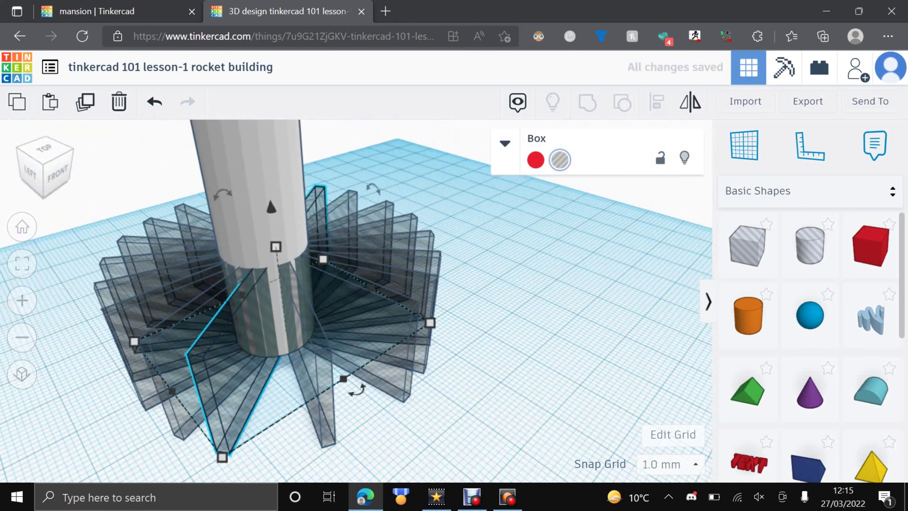
right_drag(457, 400, 78, 398)
click(346, 406)
scroll(356, 300, down, 5)
right_drag(356, 301, 401, 336)
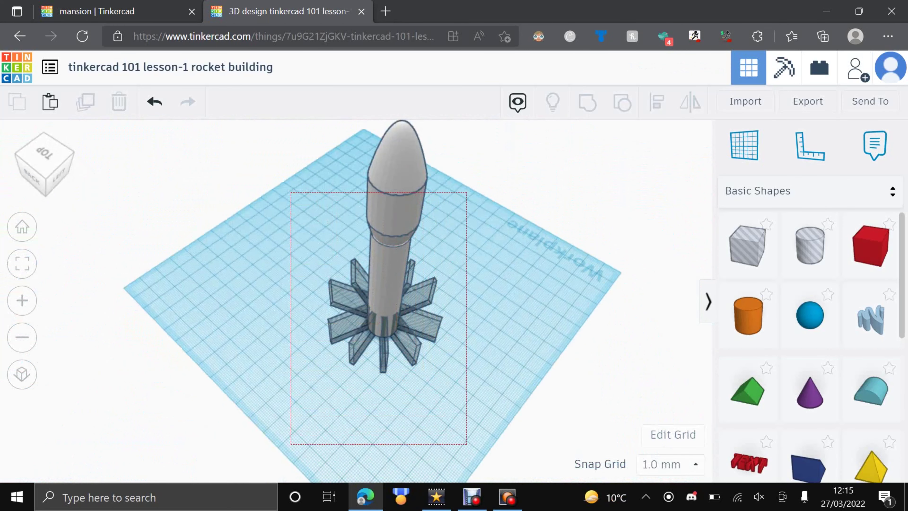
Step: Group the rocket with the six remaining box holes to cut widely spaced slots into its foot
drag(490, 440, 490, 441)
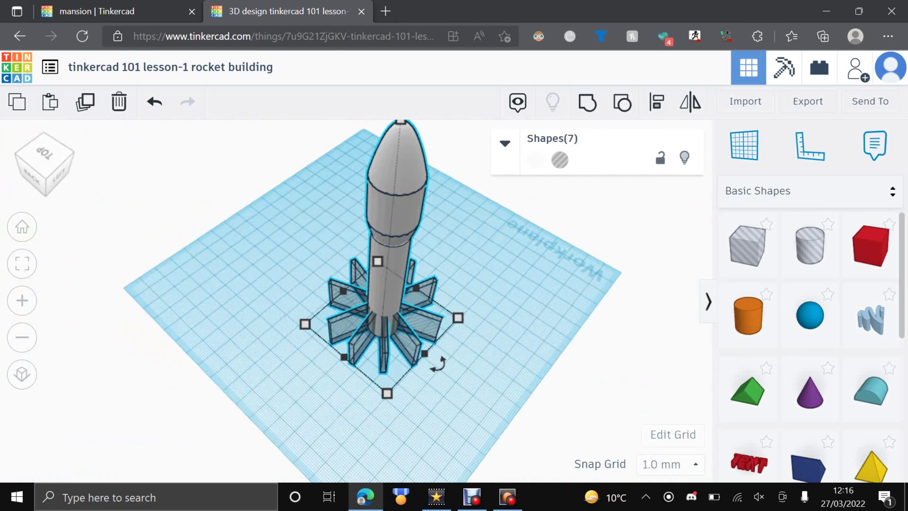
click(587, 103)
right_drag(476, 304, 483, 257)
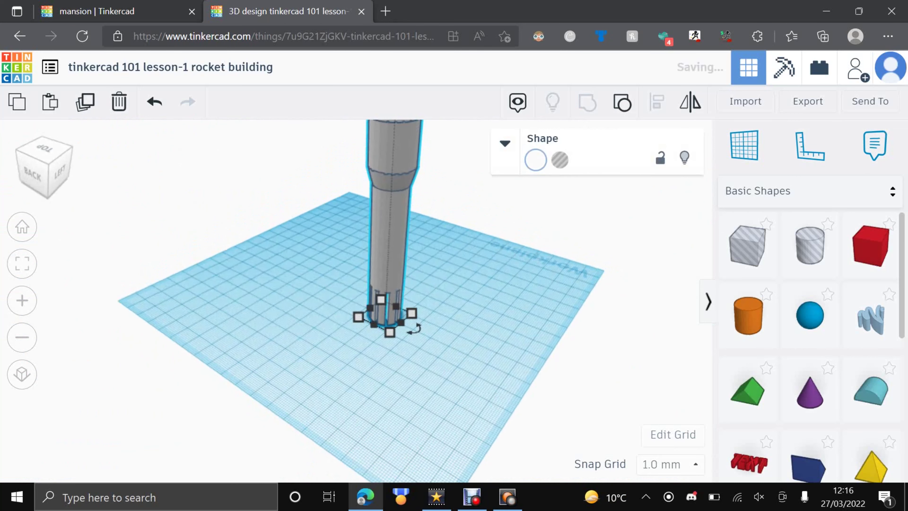
click(343, 295)
scroll(343, 295, up, 8)
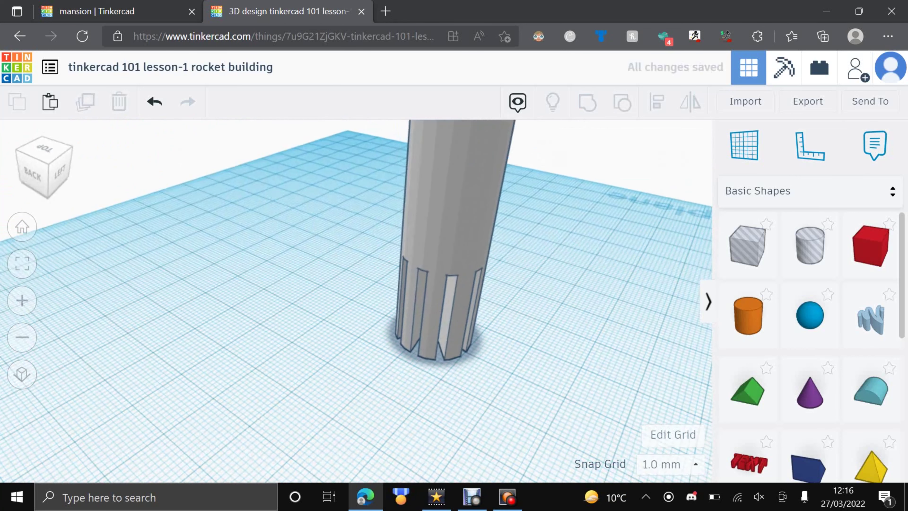
Step: Add a cylinder at the rocket's slotted foot and shrink it to a depth of 14 mm to fit inside
right_drag(343, 295, 368, 308)
scroll(368, 308, up, 2)
drag(748, 315, 406, 313)
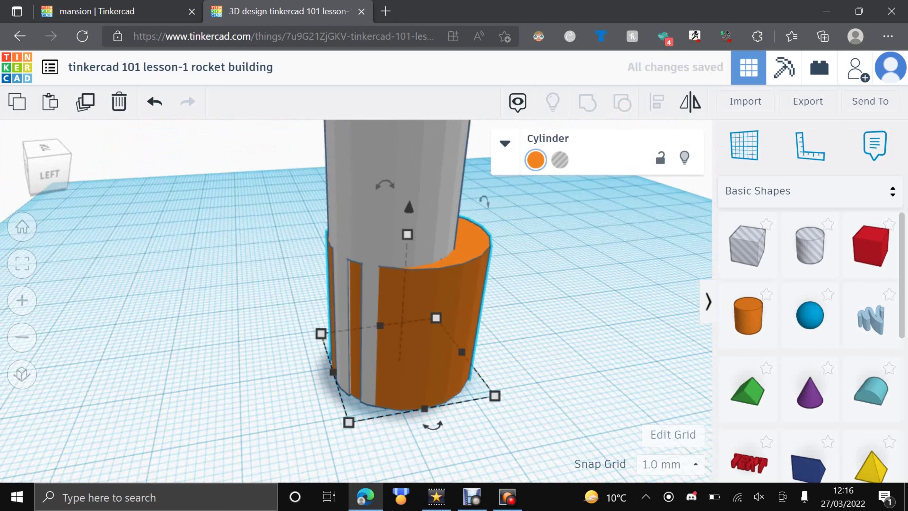
drag(494, 395, 443, 387)
right_drag(395, 396, 482, 444)
drag(413, 315, 430, 316)
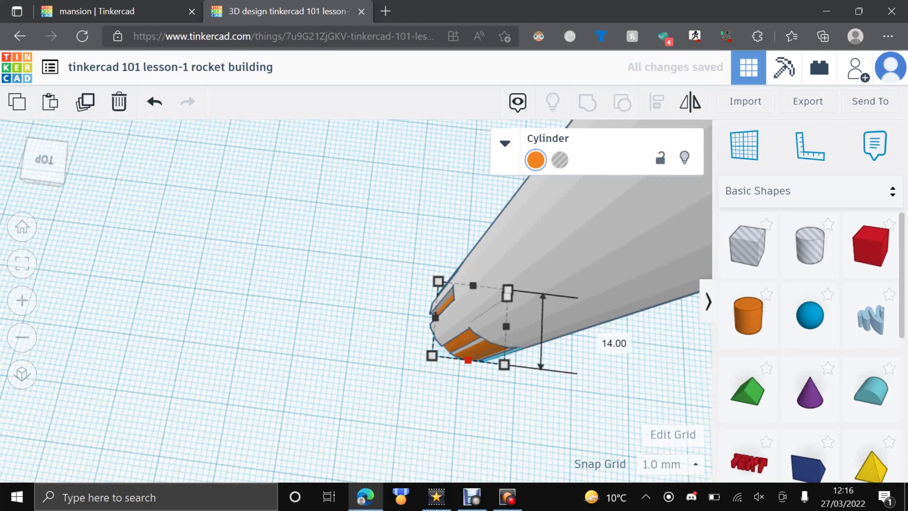
Step: Recolour the core cylinder inside the slotted foot black
right_drag(443, 352, 466, 343)
click(303, 382)
click(534, 160)
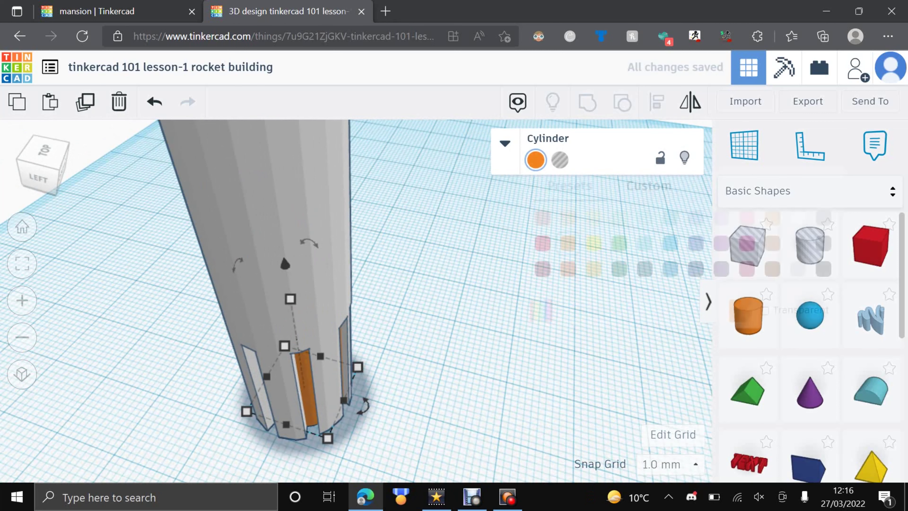
click(823, 269)
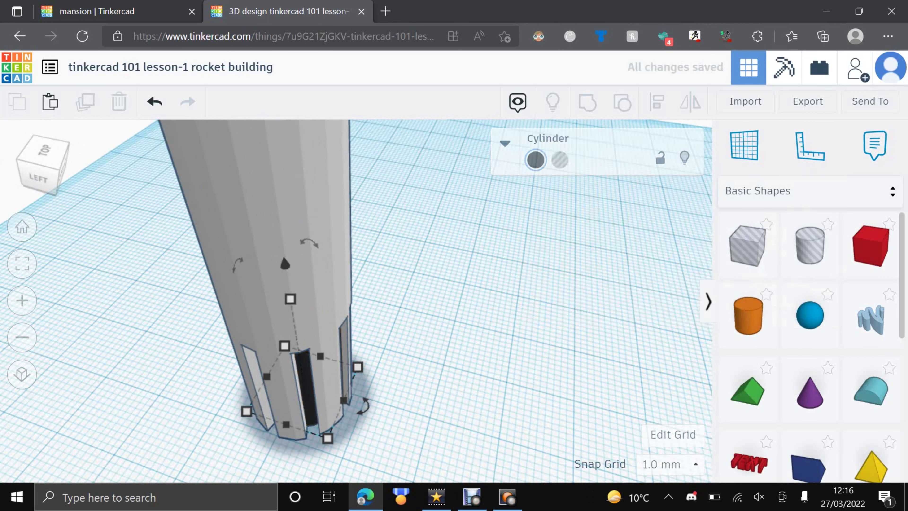
click(38, 177)
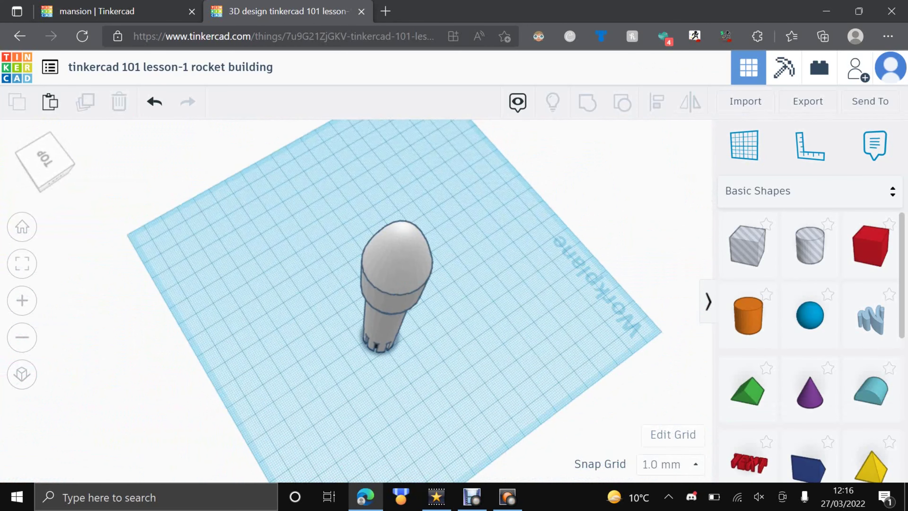
Step: Group the rocket with its black core and enable Multicolor on the group so the parts keep their own colours
drag(322, 160, 539, 420)
key(ctrl+g)
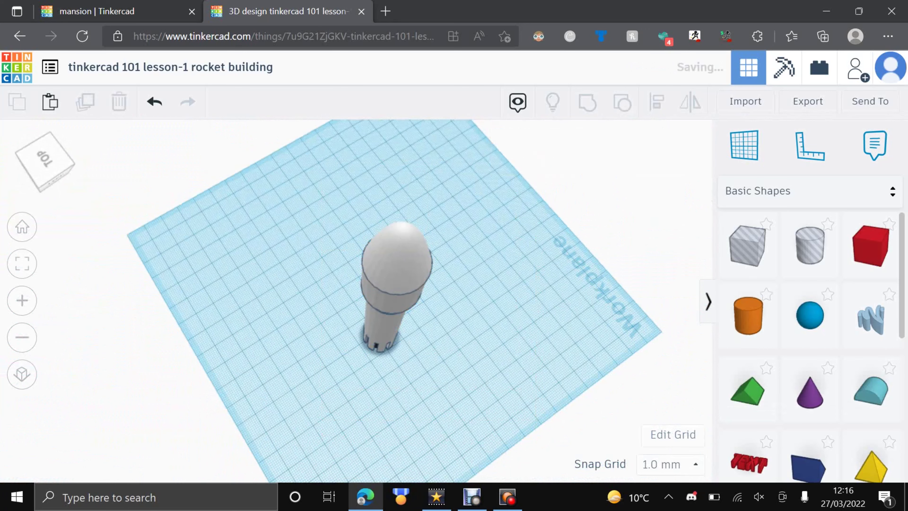
right_drag(538, 420, 539, 315)
scroll(393, 321, up, 5)
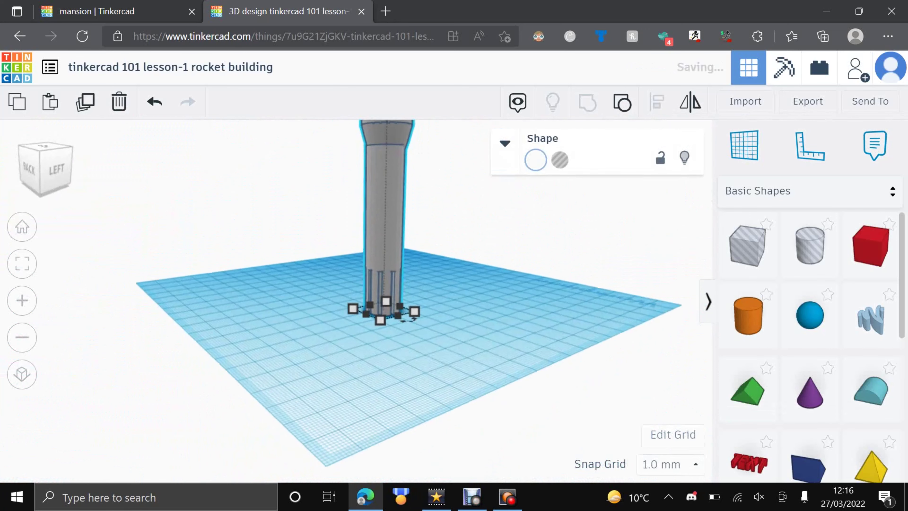
middle_drag(400, 304, 389, 359)
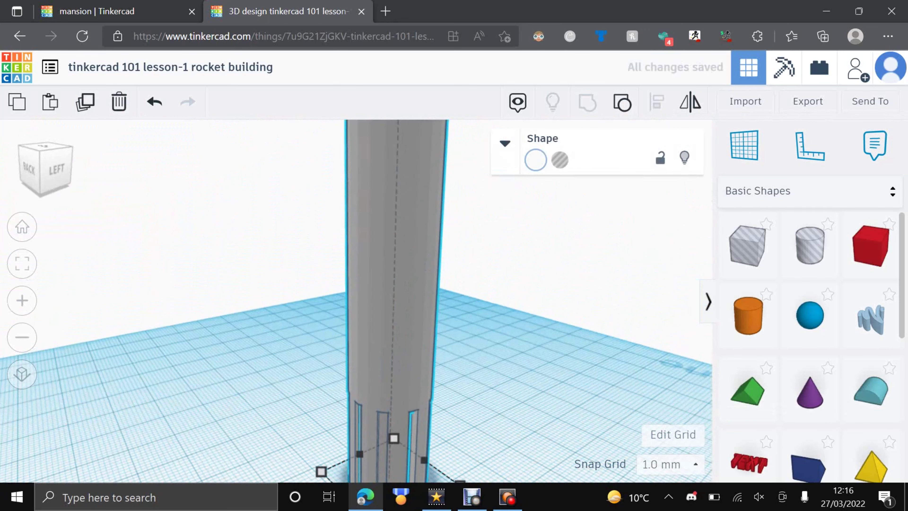
scroll(389, 322, down, 3)
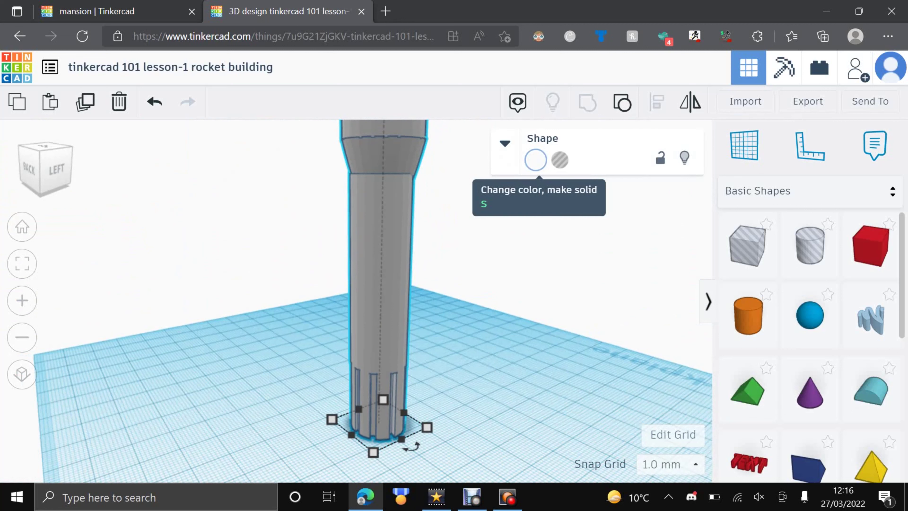
click(535, 160)
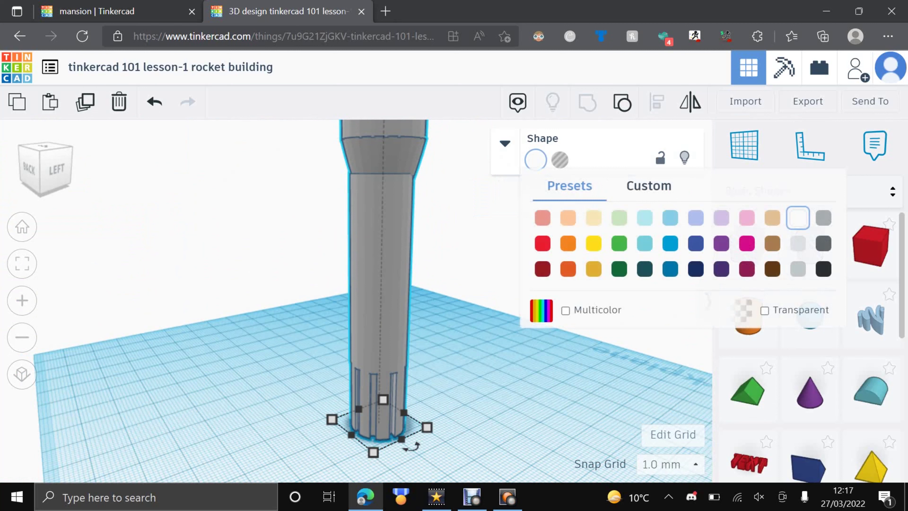
click(765, 311)
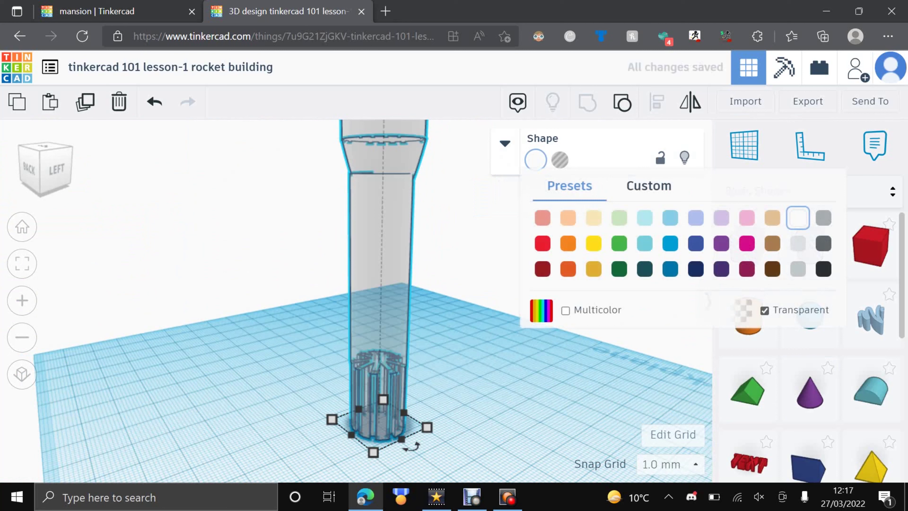
click(764, 310)
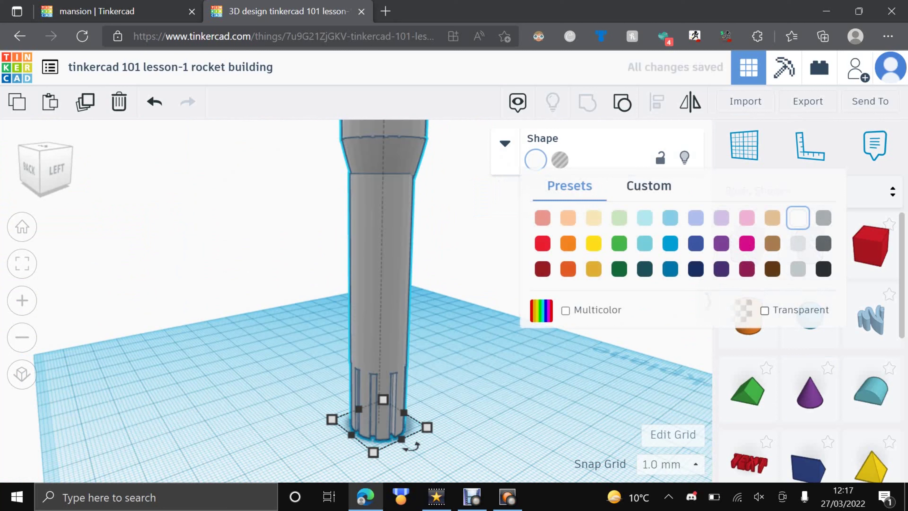
click(565, 311)
click(468, 379)
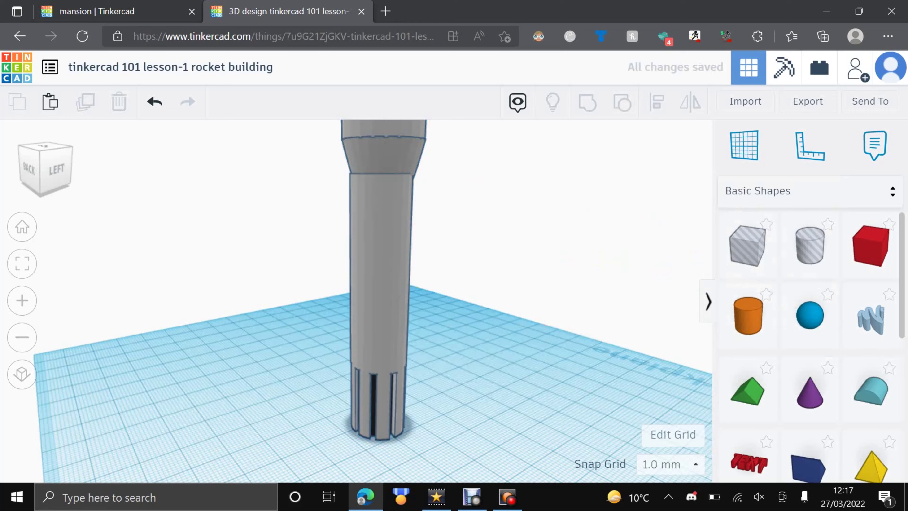
Step: Examine the slotted foot with its core up close, and check the whole rocket from the side
scroll(354, 304, up, 3)
scroll(354, 306, up, 2)
middle_drag(343, 444, 358, 311)
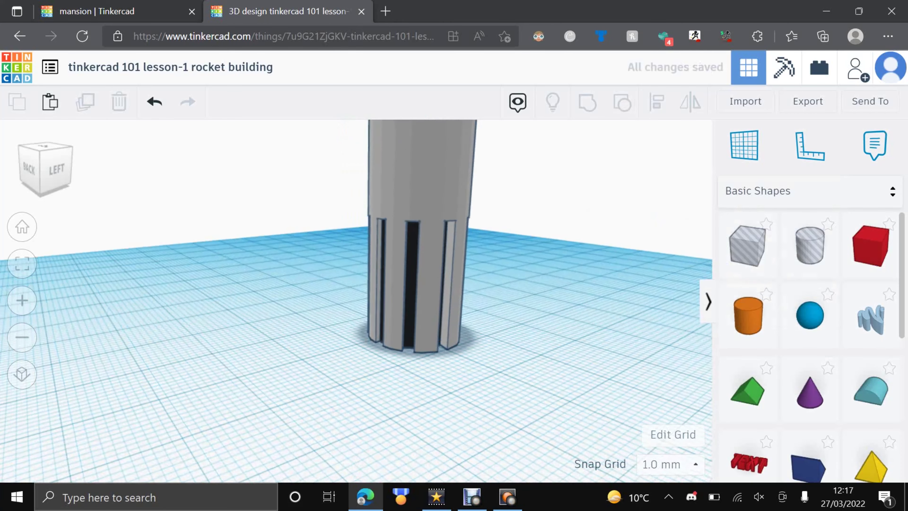
scroll(354, 315, up, 5)
scroll(355, 300, down, 5)
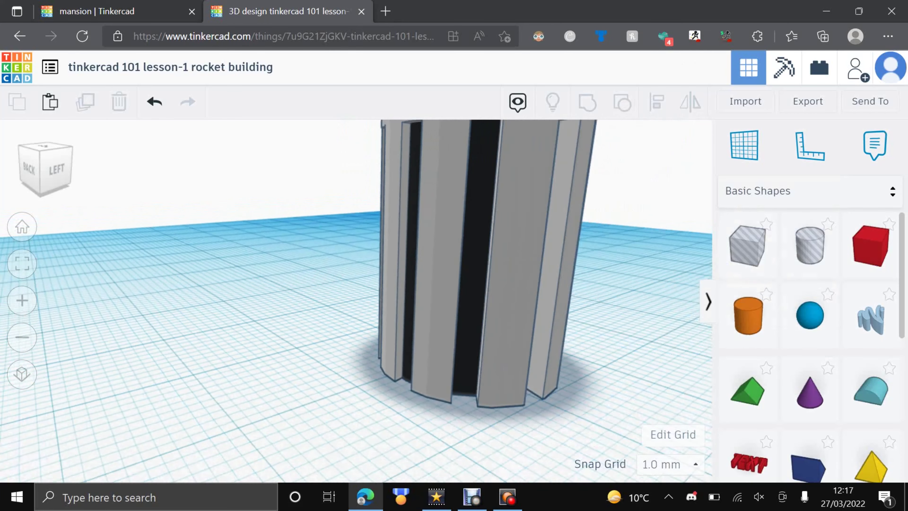
scroll(357, 304, down, 5)
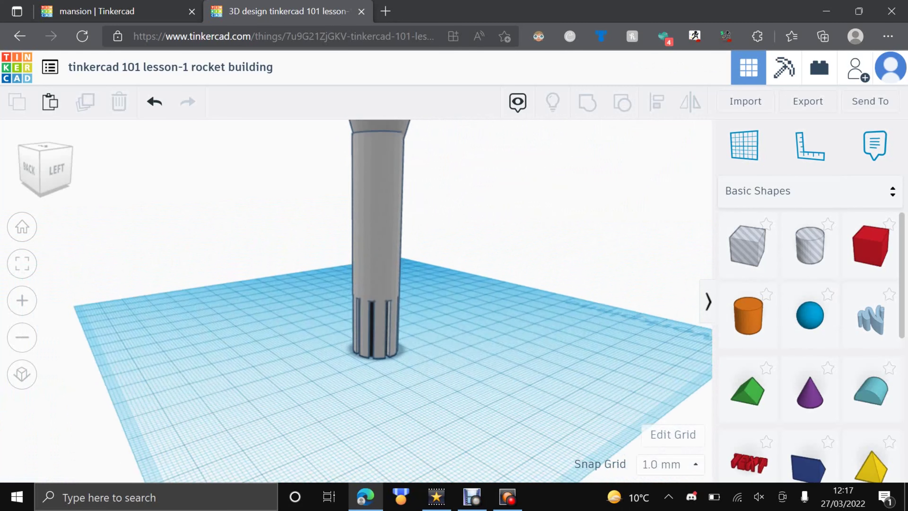
middle_drag(357, 304, 354, 329)
right_drag(354, 322, 323, 348)
click(329, 343)
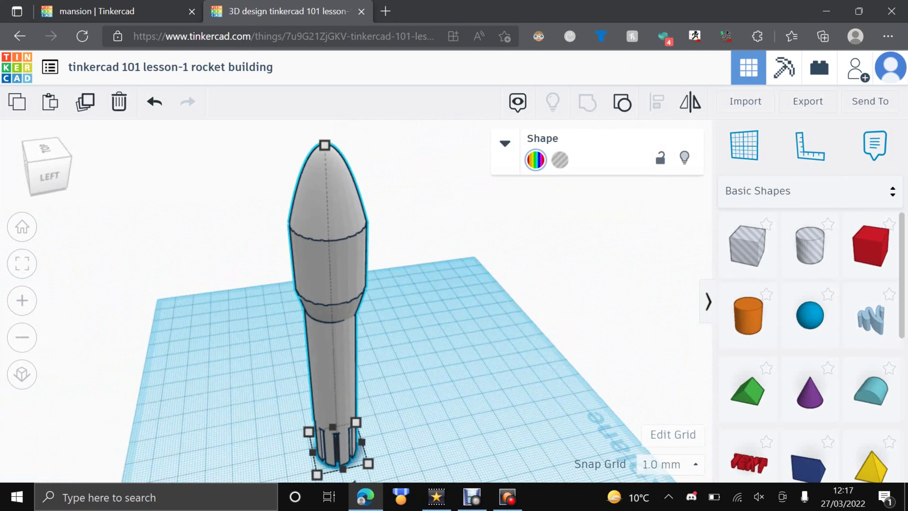
key(Escape)
middle_drag(333, 322, 338, 307)
right_drag(338, 306, 337, 286)
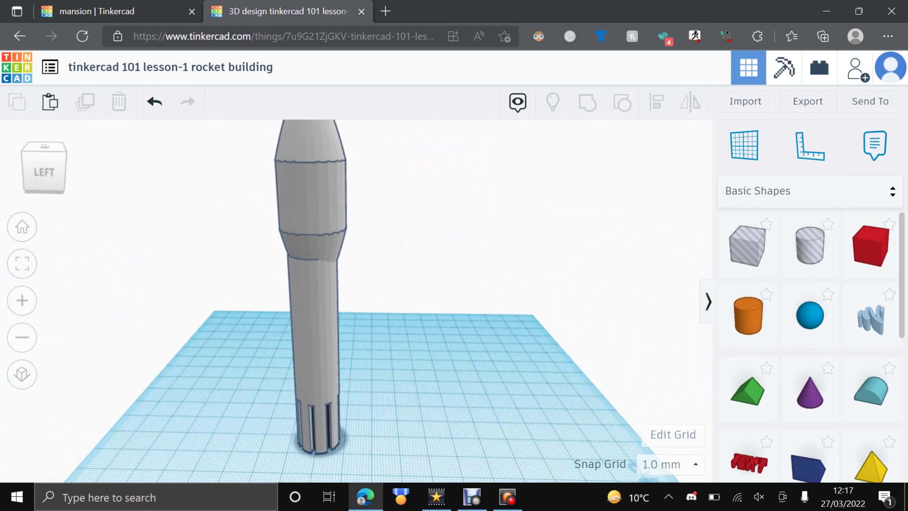
Step: Place a cone on the workplane beside the rocket's slotted foot
middle_drag(333, 372, 389, 311)
scroll(386, 343, up, 4)
middle_drag(379, 350, 303, 348)
scroll(362, 308, up, 4)
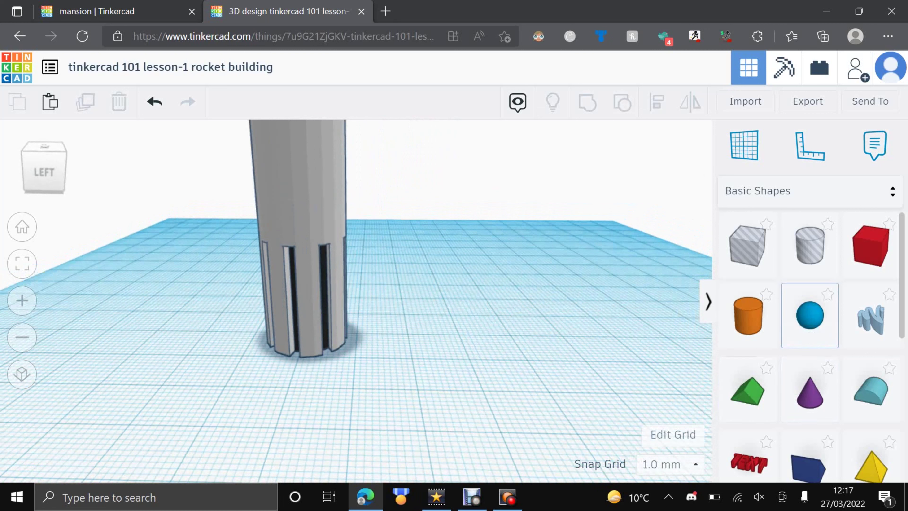
drag(809, 391, 459, 386)
click(623, 324)
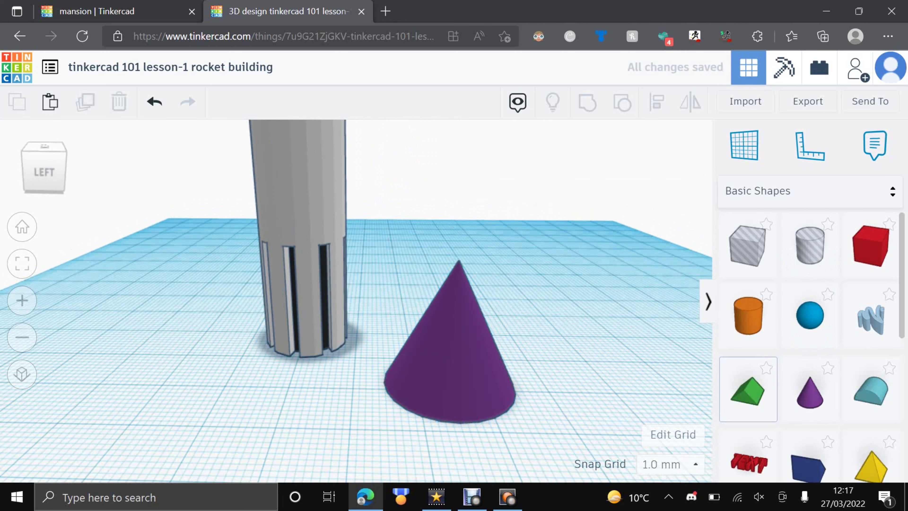
Step: Add a tube at the cone's base and flatten it to a height of 1 mm
scroll(810, 299, down, 7)
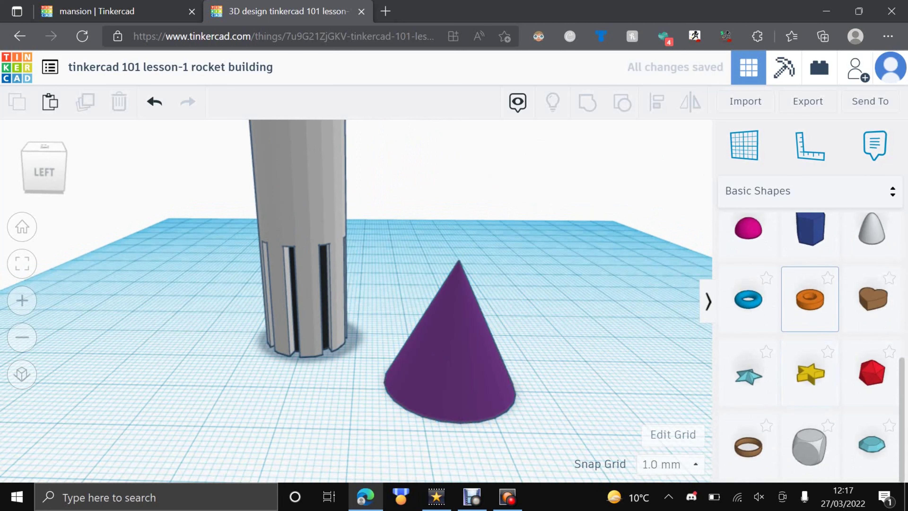
drag(810, 298, 451, 384)
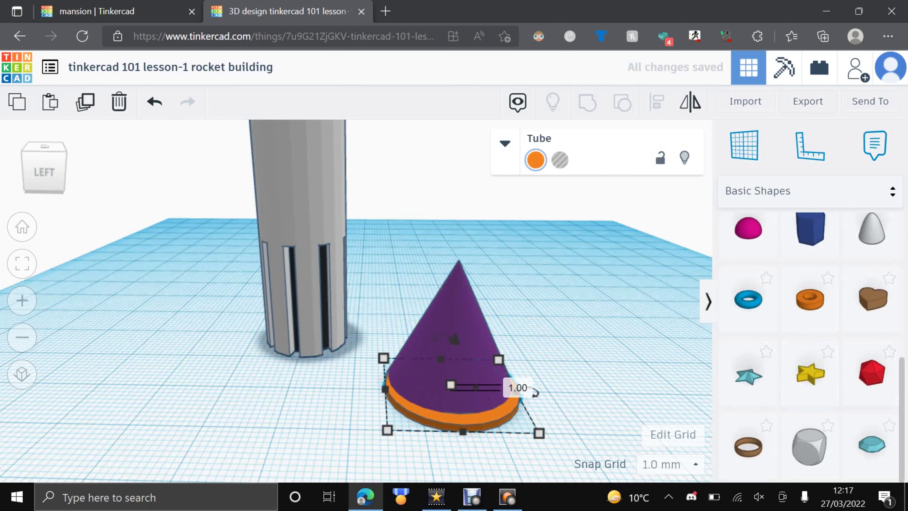
click(557, 323)
Step: Shift the flat tube slightly so it sits centred around the base of the cone
right_drag(558, 324, 588, 452)
middle_drag(565, 415, 549, 336)
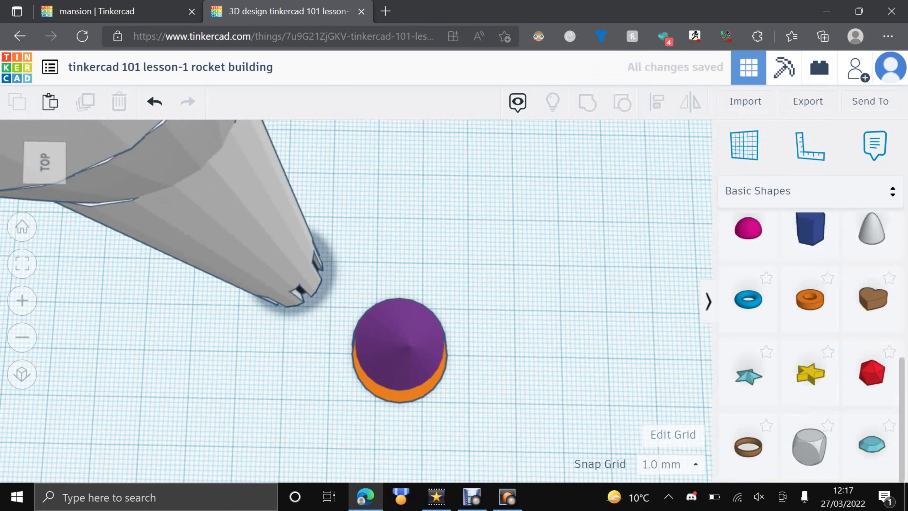
drag(441, 407, 441, 401)
click(528, 386)
right_drag(528, 386, 516, 254)
middle_drag(411, 286, 382, 329)
scroll(358, 286, up, 3)
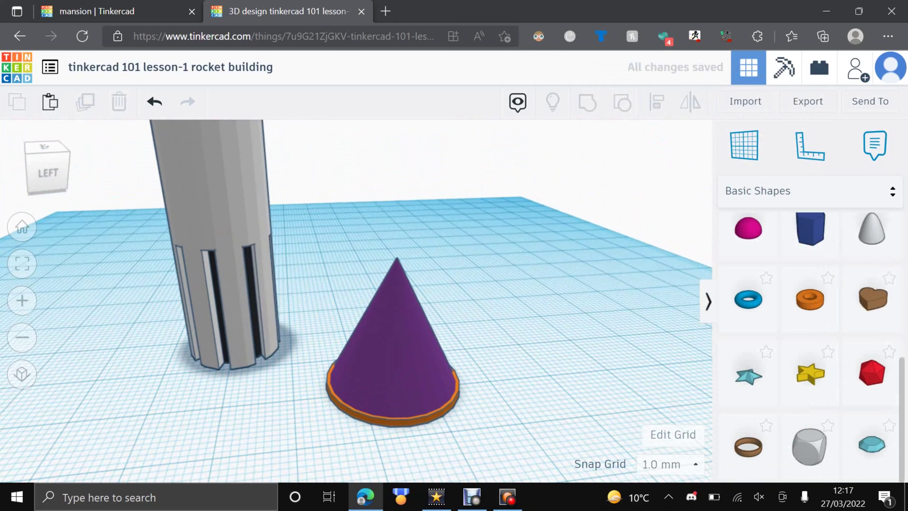
scroll(387, 425, up, 3)
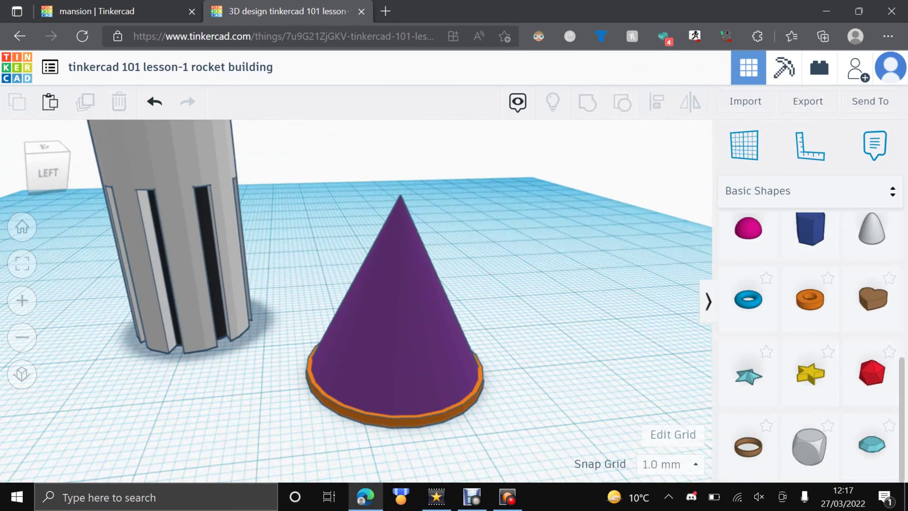
Step: Duplicate the tube ring, raise the copy slightly up the cone, and shrink it on all four sides to a width of 18 mm
click(391, 422)
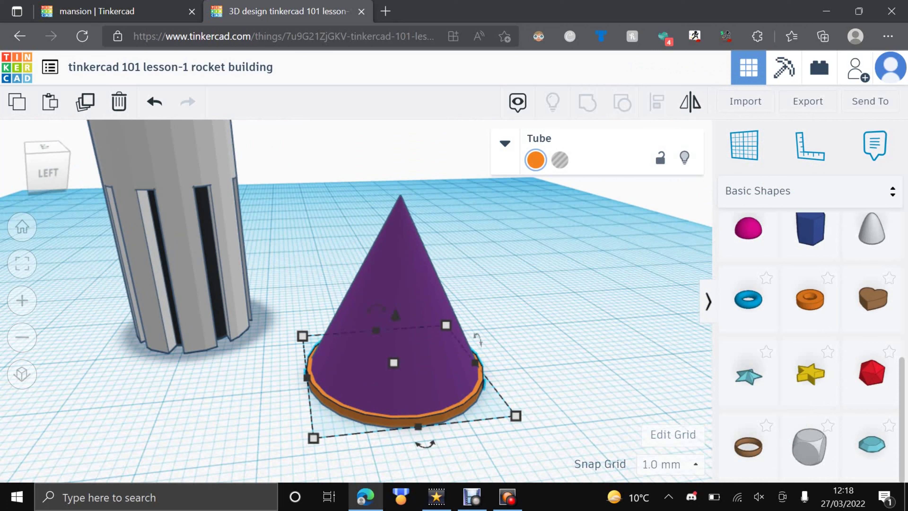
key(ctrl+d)
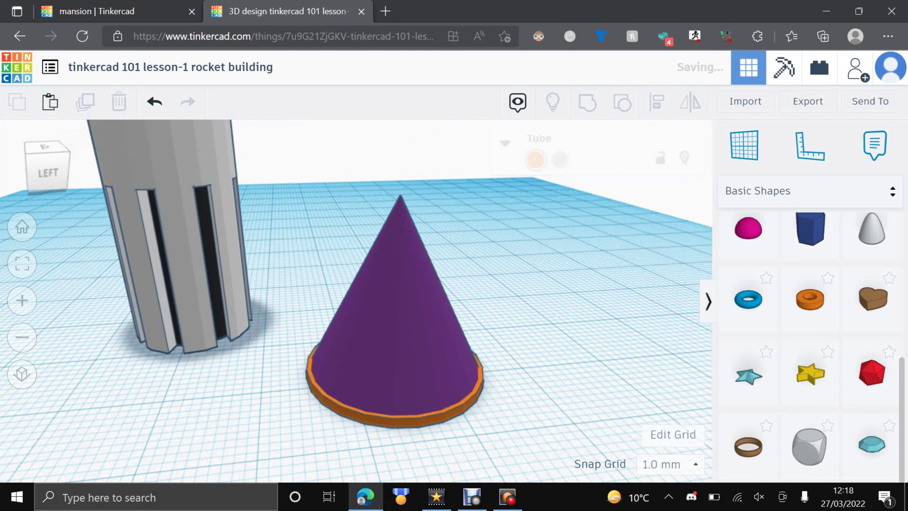
drag(395, 315, 396, 297)
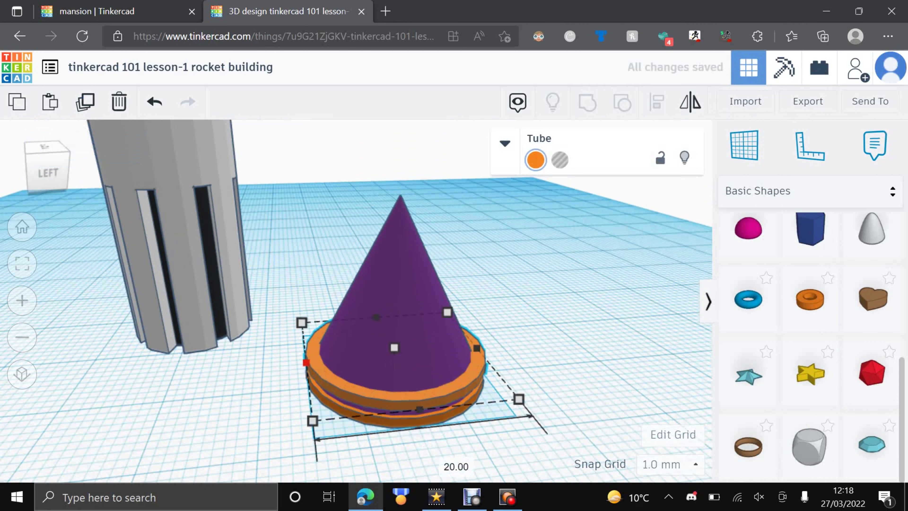
drag(305, 362, 314, 362)
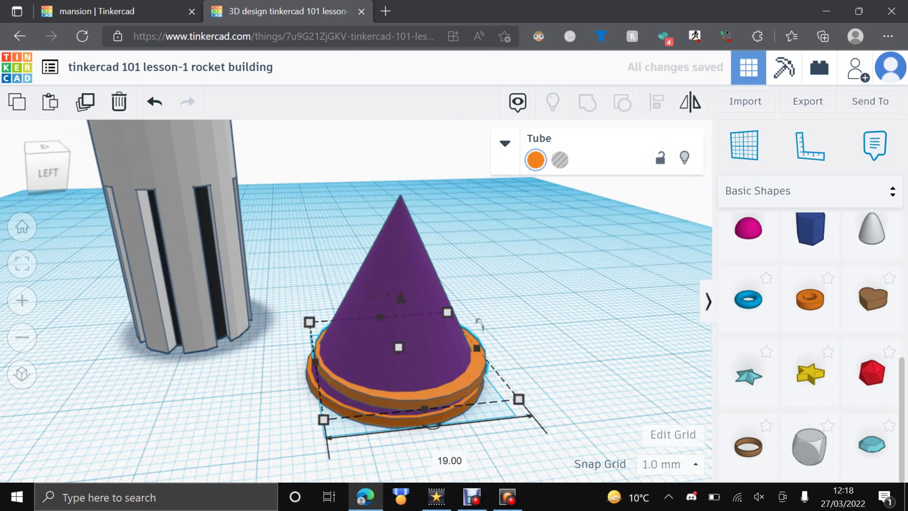
drag(477, 347, 469, 348)
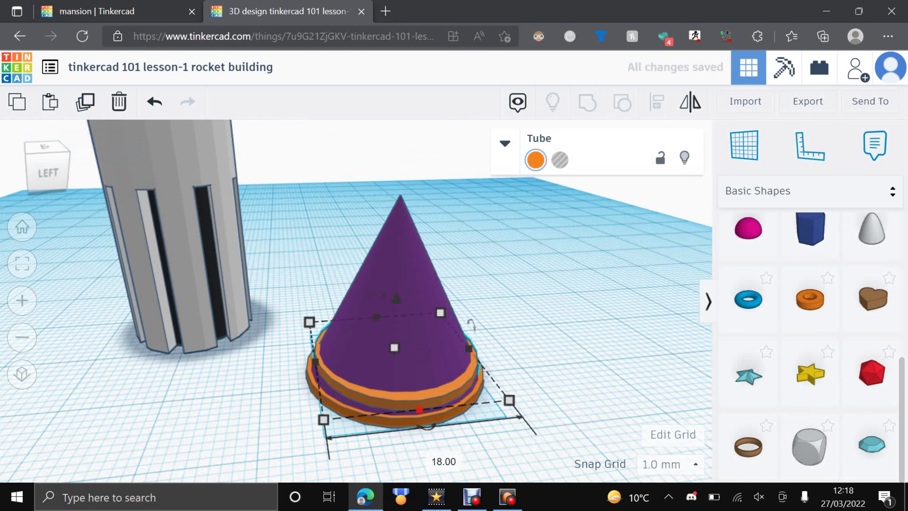
drag(419, 410, 416, 403)
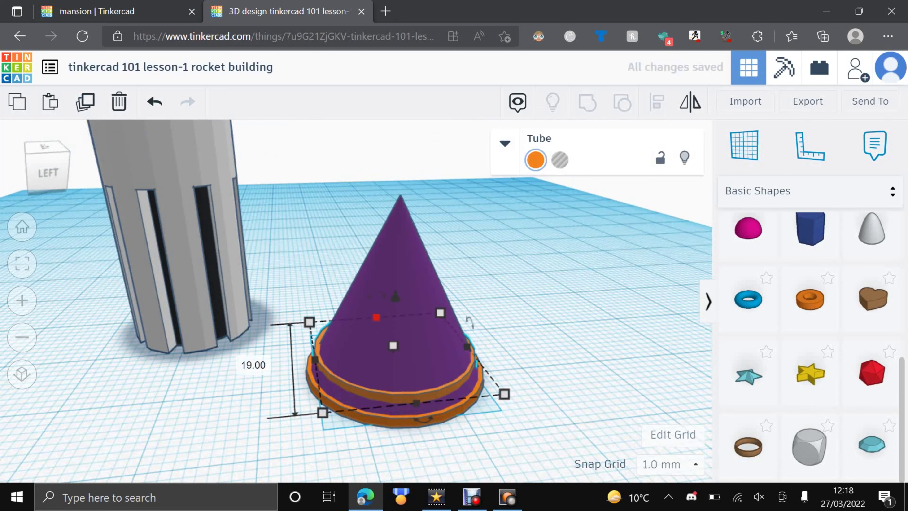
drag(376, 317, 379, 320)
mouse_move(379, 319)
right_down()
mouse_move(389, 429)
mouse_move(374, 279)
mouse_move(375, 321)
right_up()
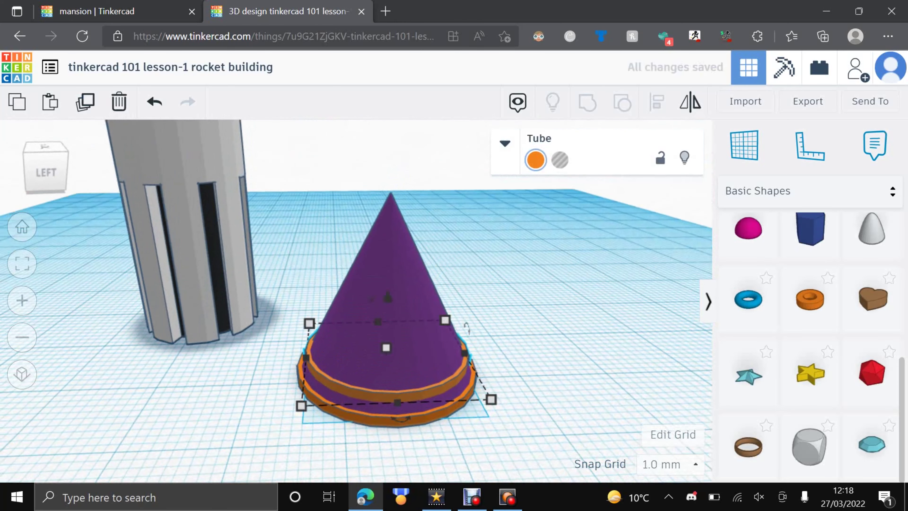
Step: Repeat the ring duplication six times to stack ever smaller rings up the cone
key(ctrl+d)
key(ctrl+d)
key(ctrl+d)
key(ctrl+d)
key(ctrl+d)
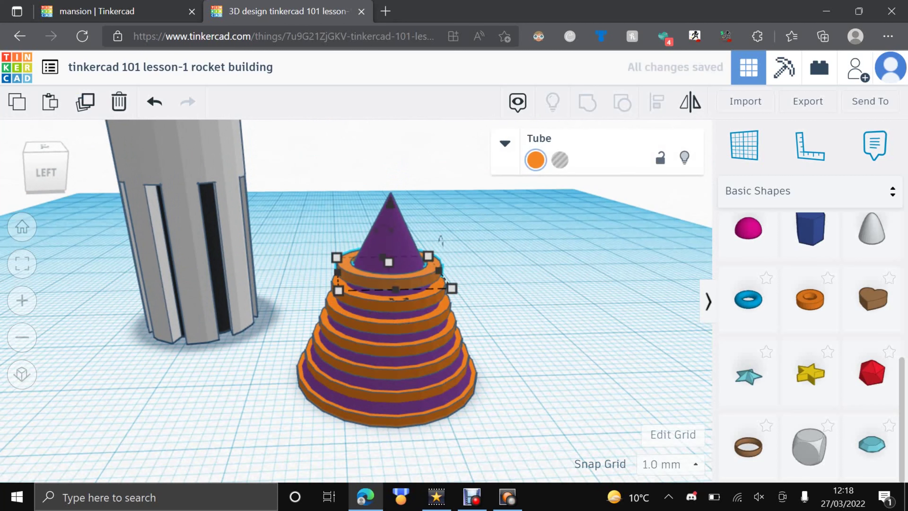
key(ctrl+d)
right_drag(375, 304, 374, 368)
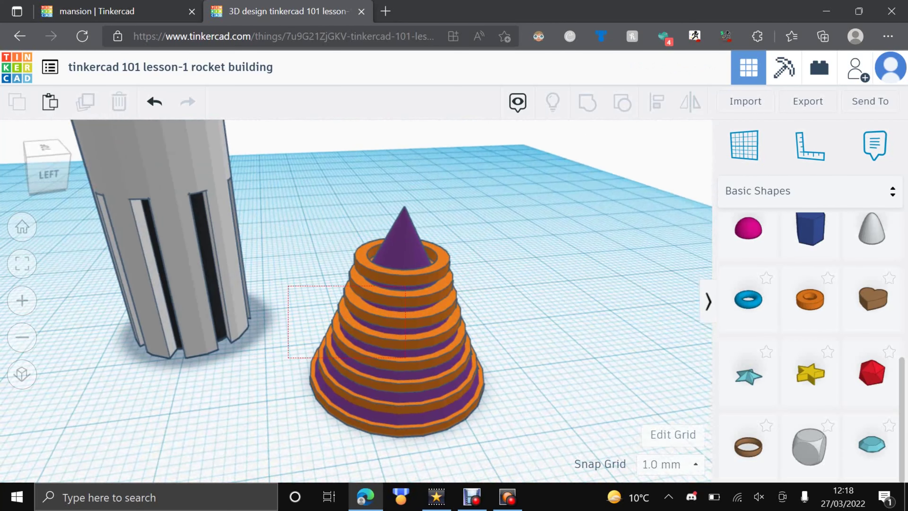
drag(288, 135, 360, 286)
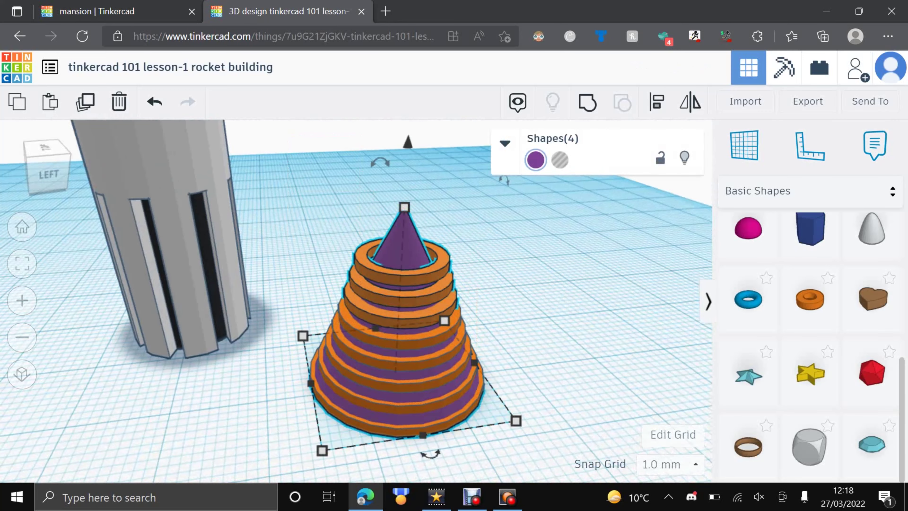
scroll(357, 301, up, 1)
scroll(357, 300, down, 2)
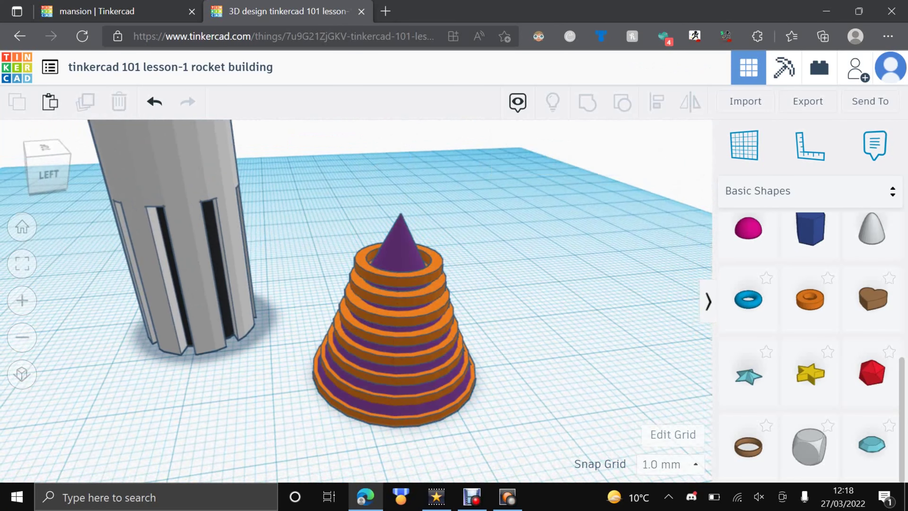
Step: Select the cone and all the rings stacked around it and colour them dark grey
scroll(356, 300, up, 3)
middle_drag(404, 343, 373, 313)
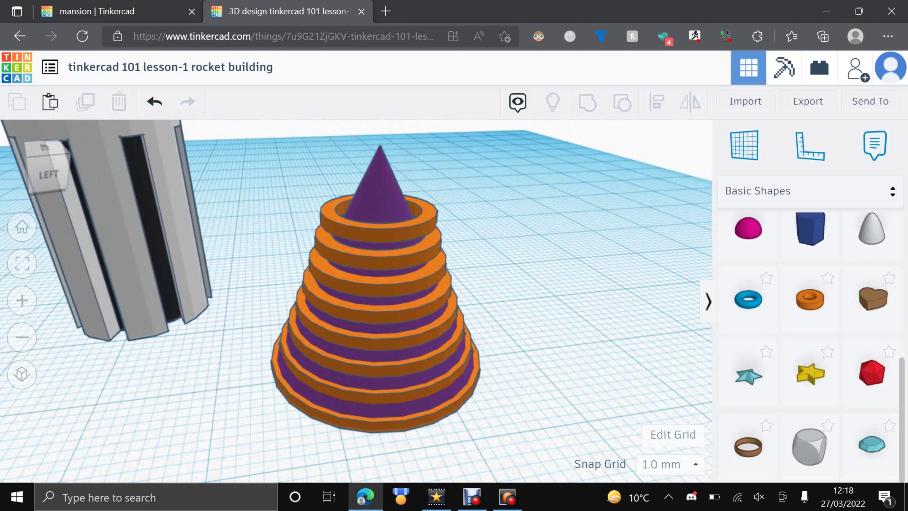
click(379, 424)
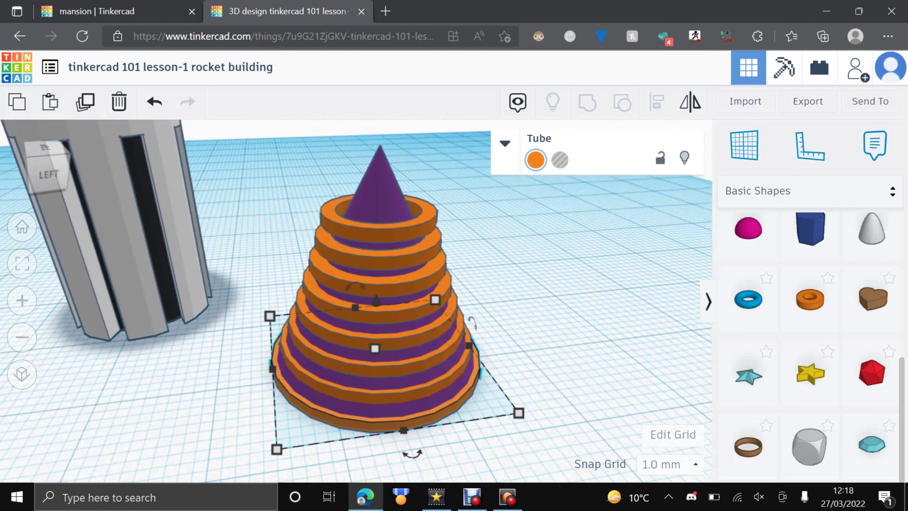
shift+click(380, 197)
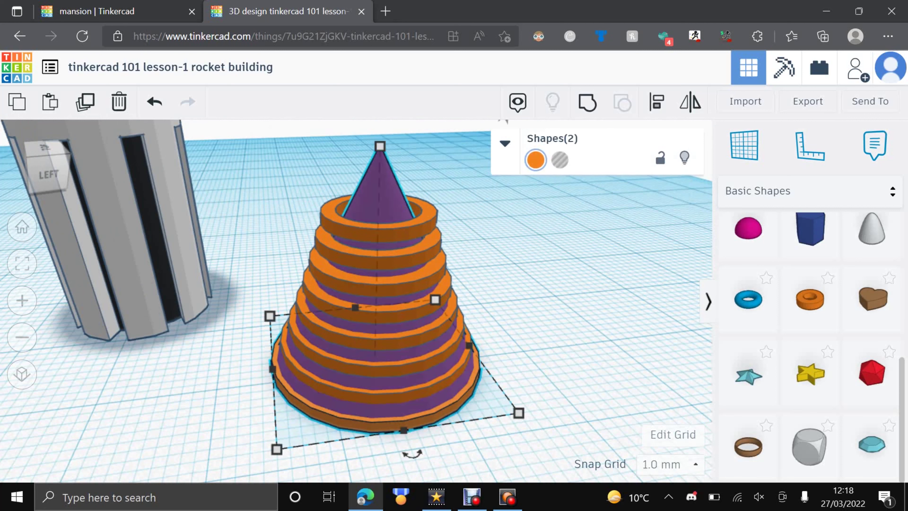
shift+click(379, 371)
shift+click(379, 344)
shift+click(379, 317)
shift+click(378, 290)
shift+click(379, 262)
shift+click(378, 235)
click(535, 159)
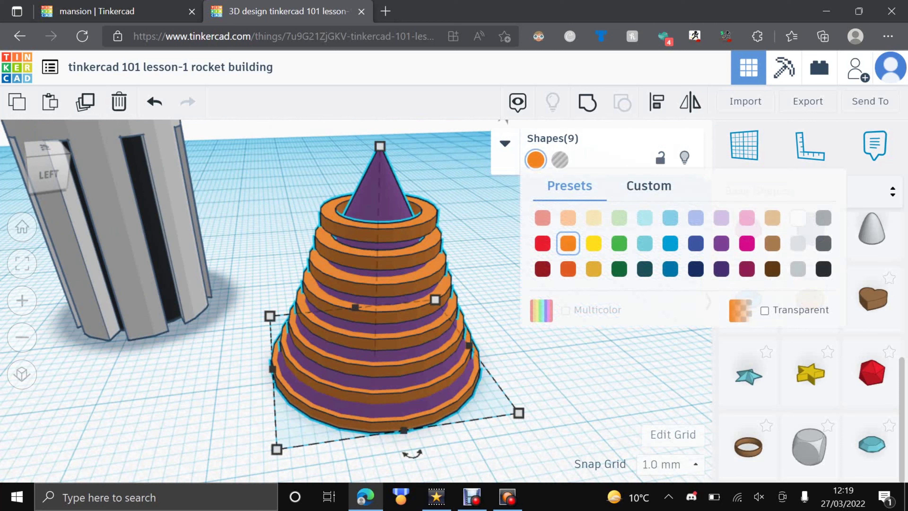
click(823, 244)
Step: Move the rocket body 18 mm and 19 mm across the workplane so the nozzle stands clear of it
drag(492, 353, 646, 429)
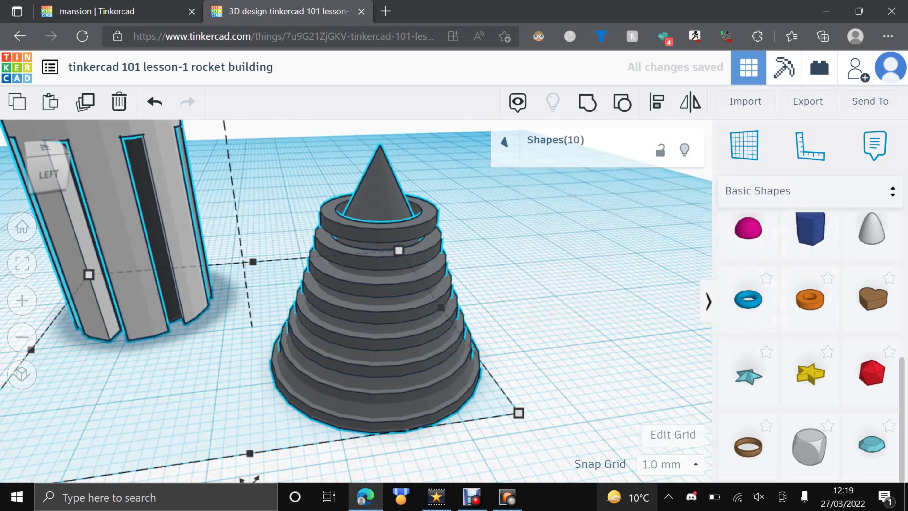
click(586, 304)
right_drag(586, 304, 563, 408)
scroll(296, 271, down, 1)
drag(296, 271, 502, 456)
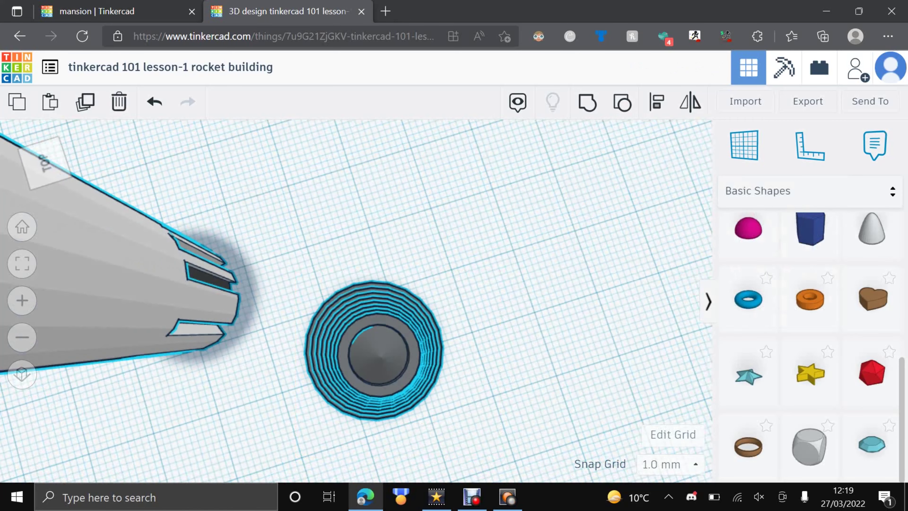
click(502, 457)
drag(161, 300, 161, 143)
scroll(275, 196, down, 4)
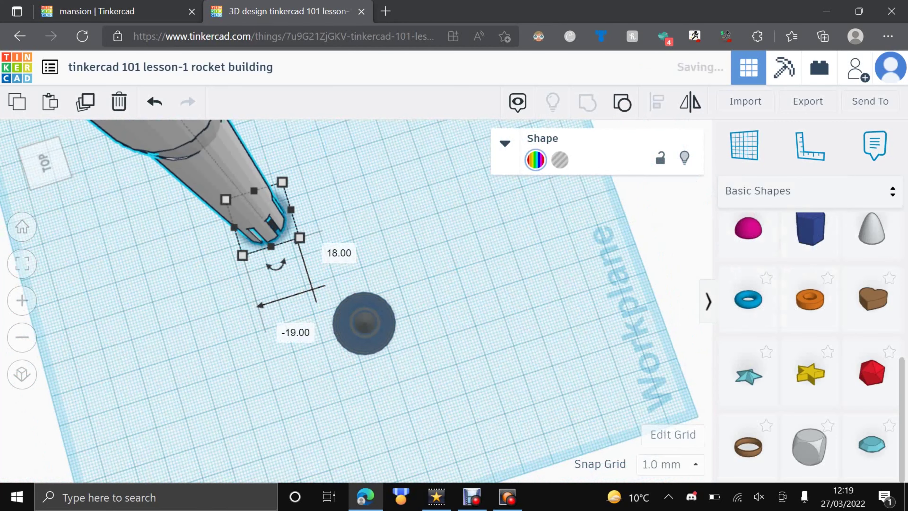
Step: Group the cone and its rings into a single nozzle shape
click(264, 279)
drag(505, 426, 506, 425)
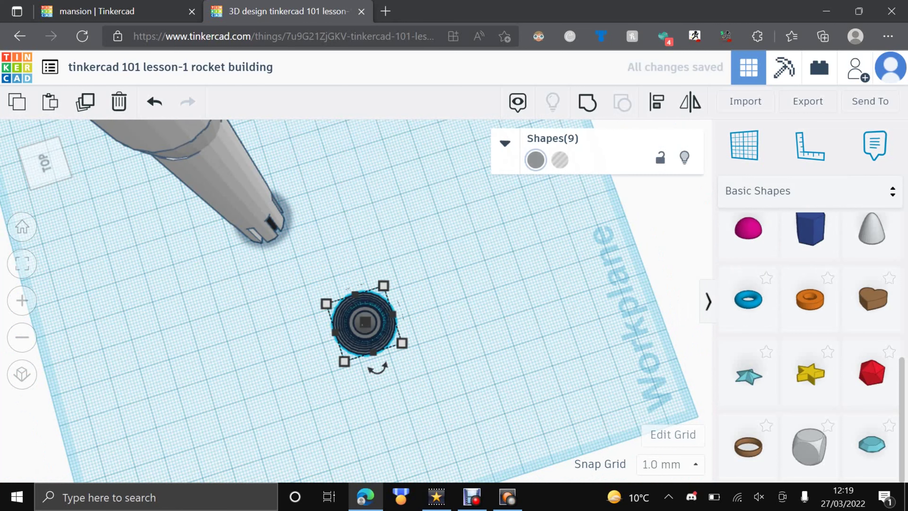
key(ctrl+g)
right_drag(505, 425, 518, 322)
click(521, 346)
scroll(522, 347, up, 6)
scroll(518, 322, down, 4)
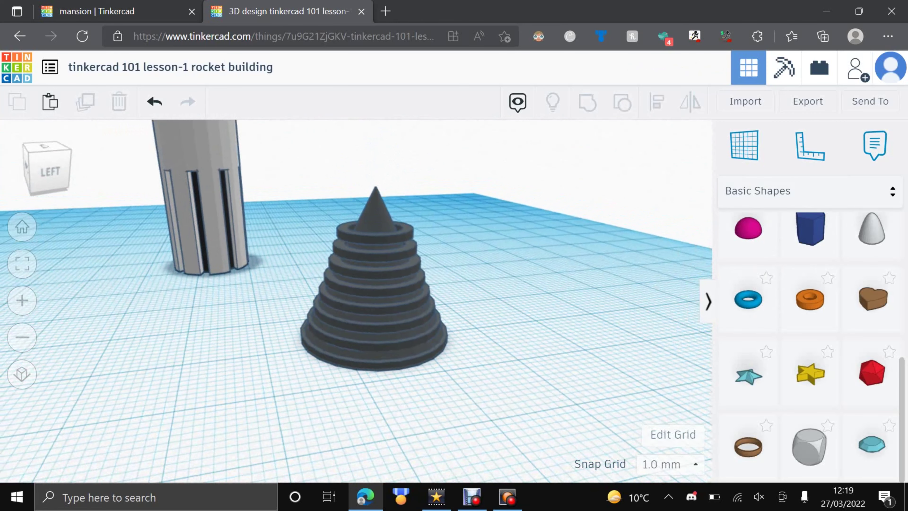
Step: Move the rocket body close to the nozzle and raise it 19 mm above the workplane
middle_drag(429, 304, 456, 378)
drag(223, 243, 265, 326)
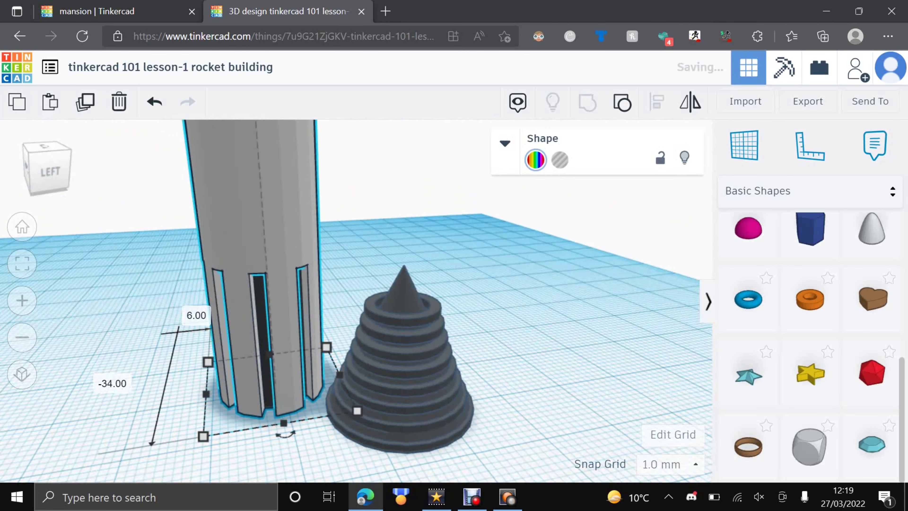
scroll(265, 325, down, 5)
scroll(265, 325, down, 5)
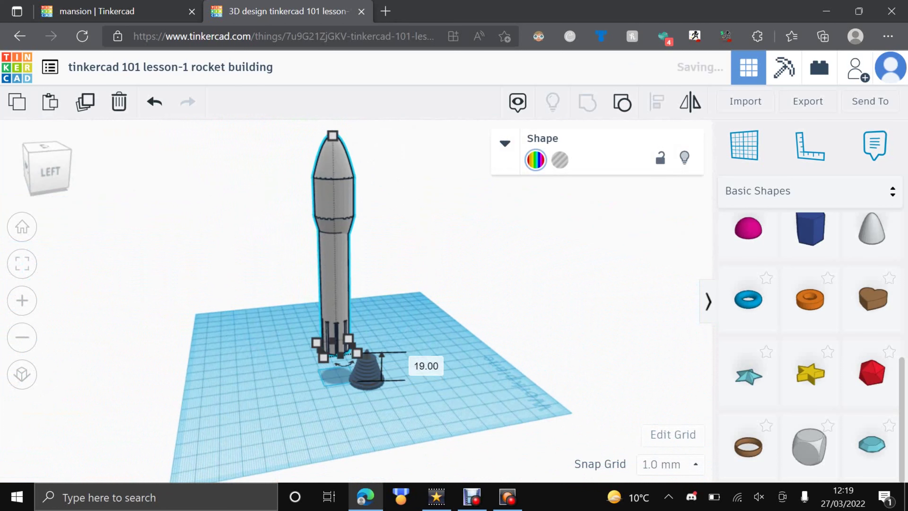
key(Escape)
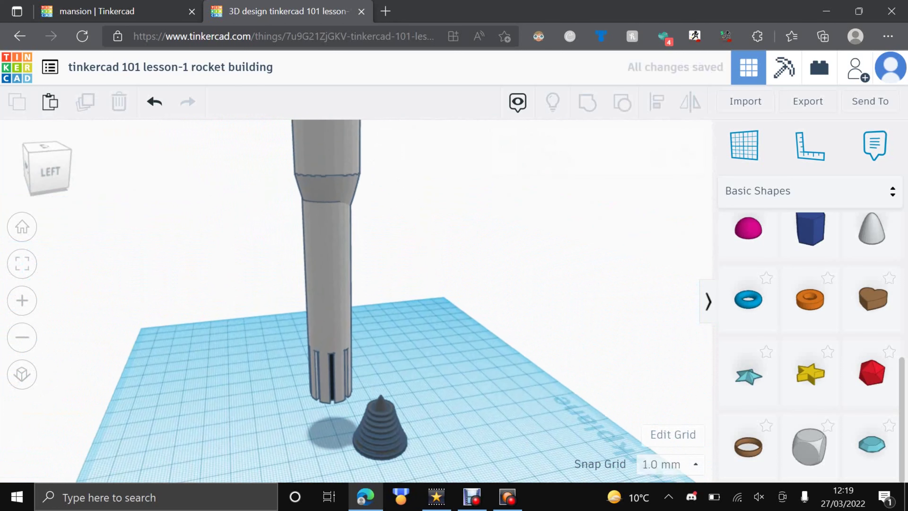
Step: Shift the raised rocket body across the workplane until it sits over the nozzle
scroll(357, 314, up, 3)
middle_drag(358, 358, 352, 236)
scroll(352, 301, up, 3)
drag(299, 272, 398, 293)
key(Escape)
right_drag(397, 321, 404, 272)
drag(400, 250, 396, 250)
right_drag(404, 272, 429, 289)
right_click(373, 251)
key(Escape)
click(364, 379)
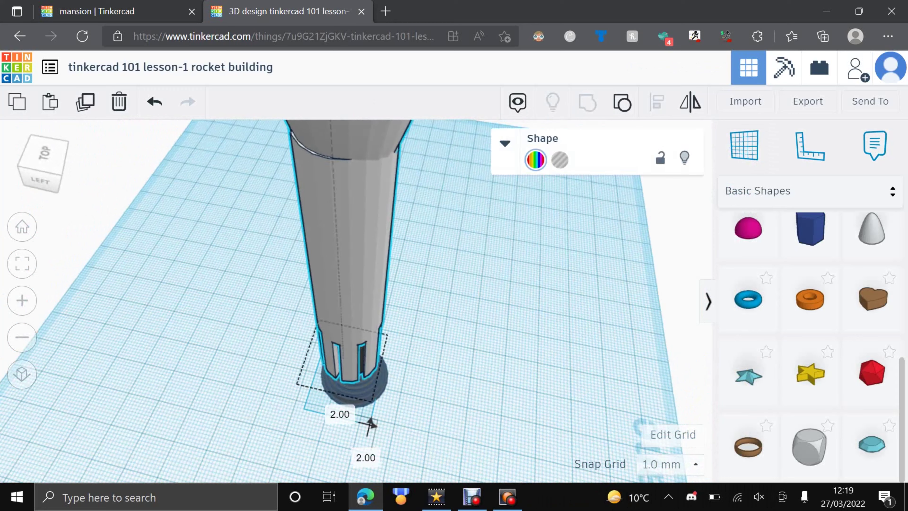
click(370, 426)
Step: Shift the nozzle 3 mm and 1 mm to centre it under the rocket body's slotted foot
right_drag(370, 426, 364, 343)
scroll(365, 343, down, 3)
middle_drag(365, 343, 364, 286)
right_drag(365, 286, 371, 179)
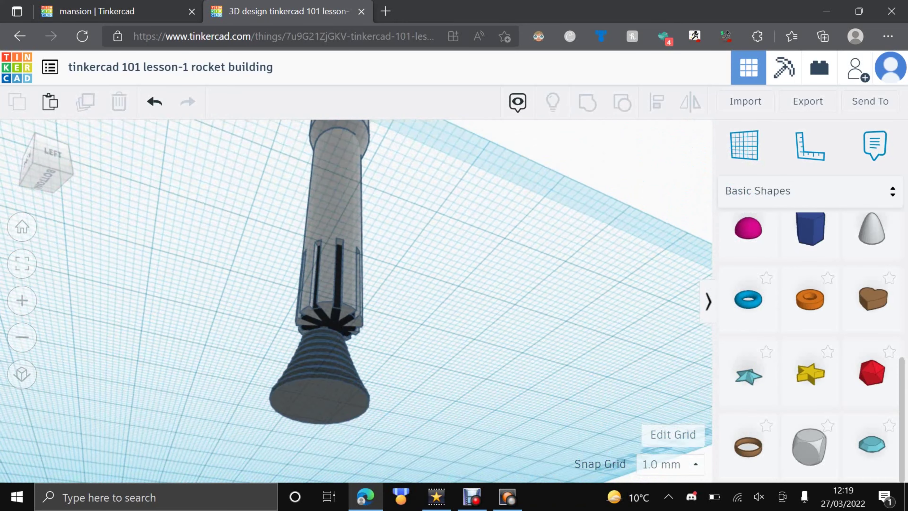
drag(320, 389, 331, 383)
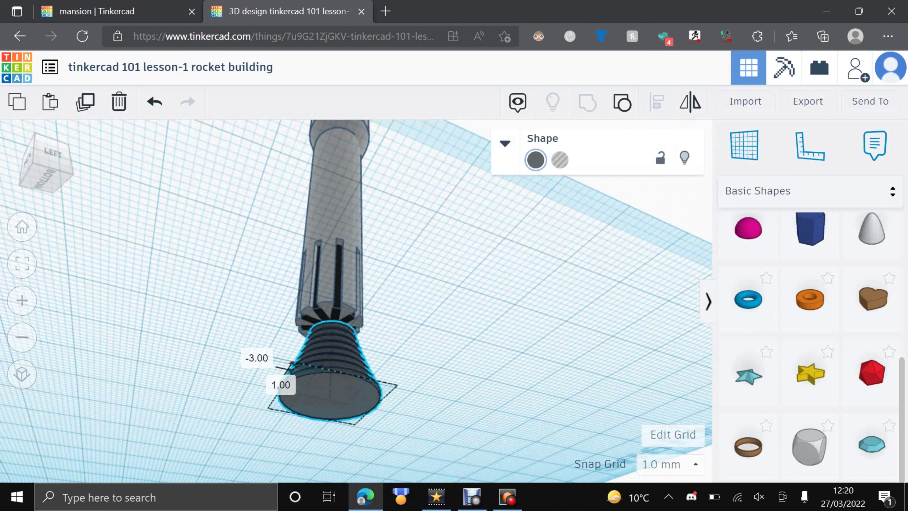
click(428, 293)
Step: Lower the rocket body 5 mm onto the nozzle, to 14 mm above the workplane
right_drag(429, 293, 404, 381)
scroll(356, 301, down, 3)
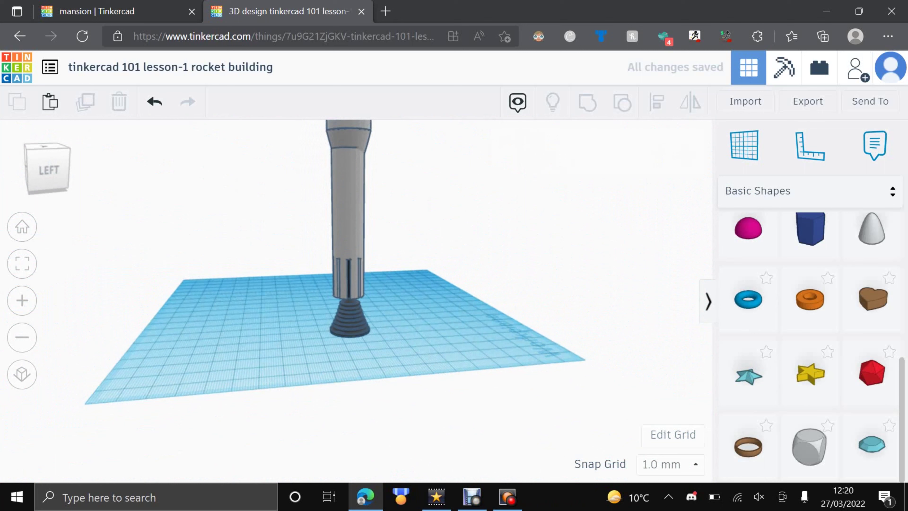
click(348, 221)
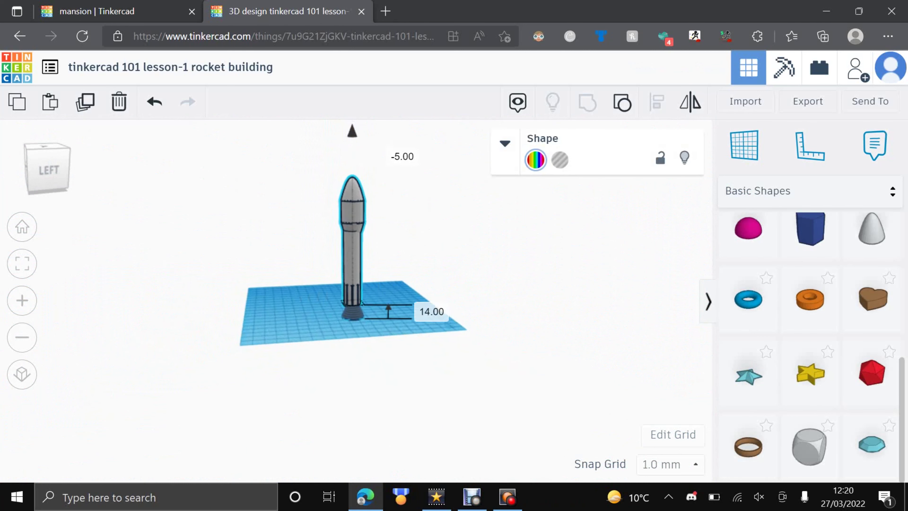
click(418, 200)
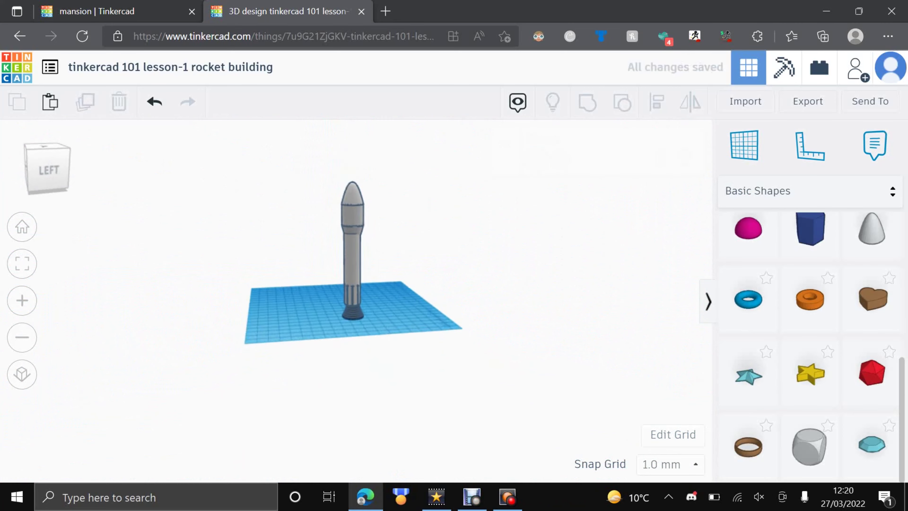
Step: Nudge the rocket body slightly sideways so its foot is centred on the nozzle when viewed from below
scroll(356, 301, up, 5)
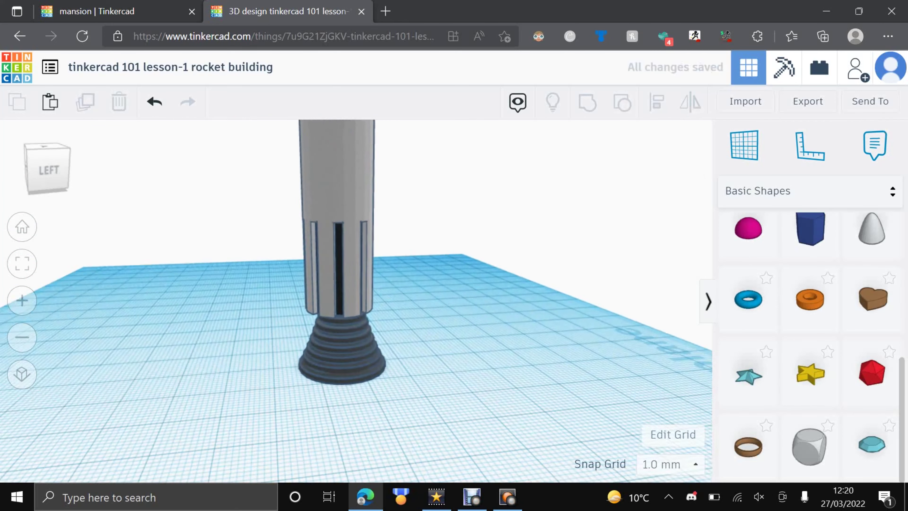
scroll(350, 307, up, 2)
right_drag(350, 307, 358, 211)
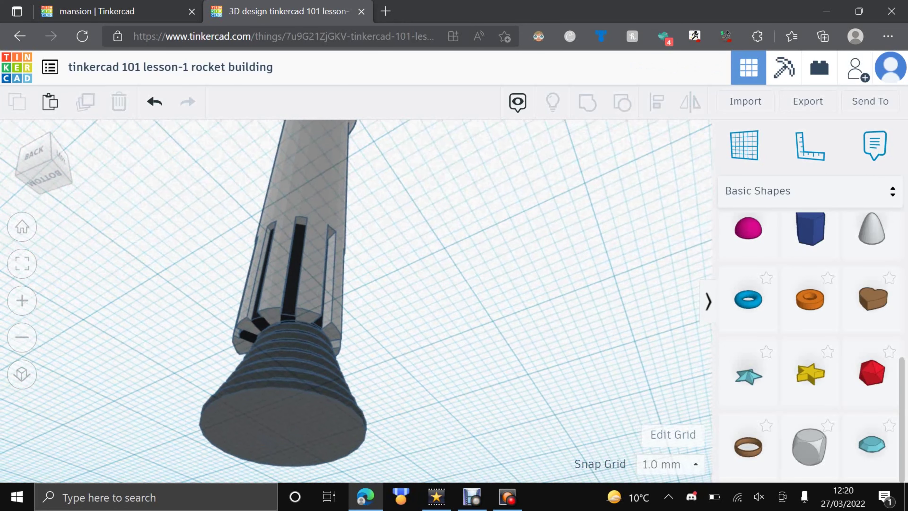
drag(314, 200, 324, 203)
click(500, 272)
scroll(810, 300, down, 2)
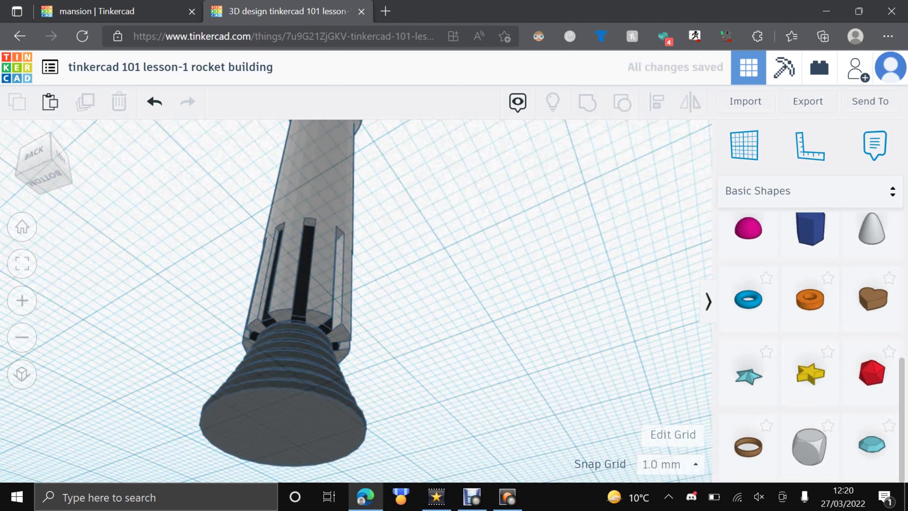
Step: Add a cone beside the rocket and turn it into a hole
scroll(809, 301, up, 7)
drag(810, 393, 507, 368)
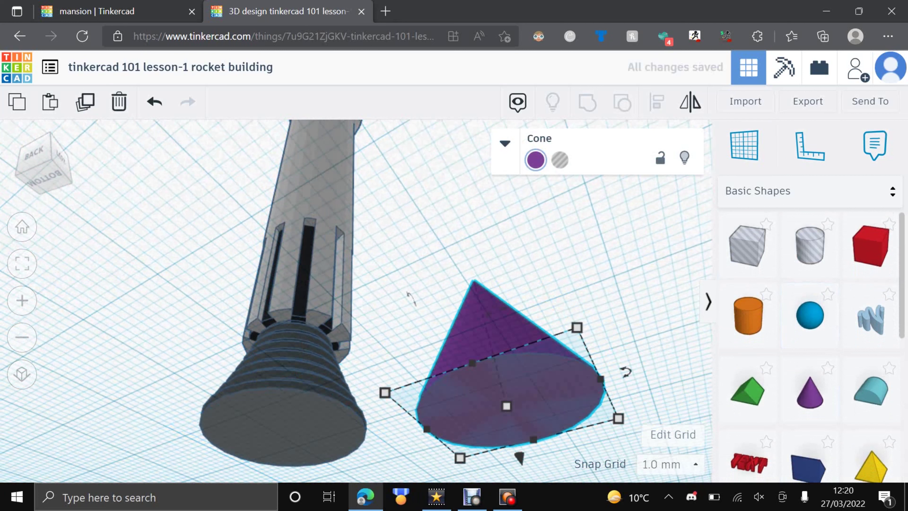
click(505, 143)
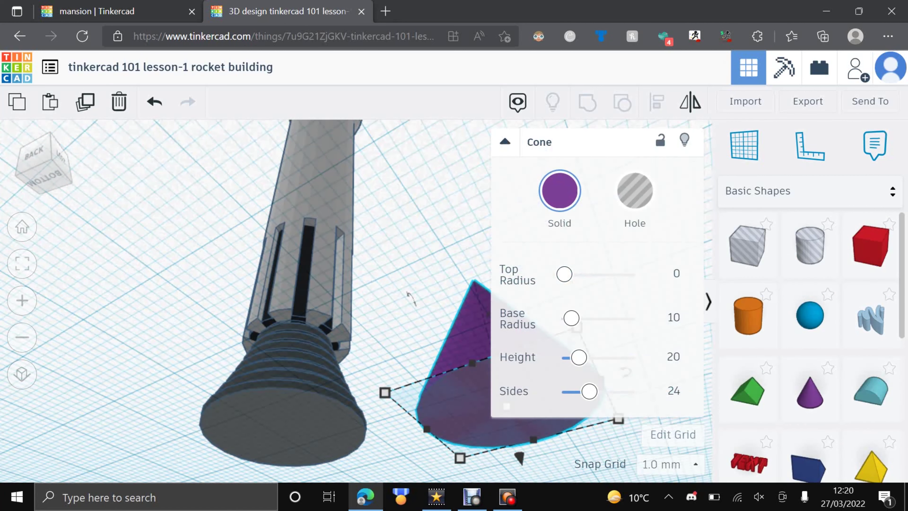
click(634, 190)
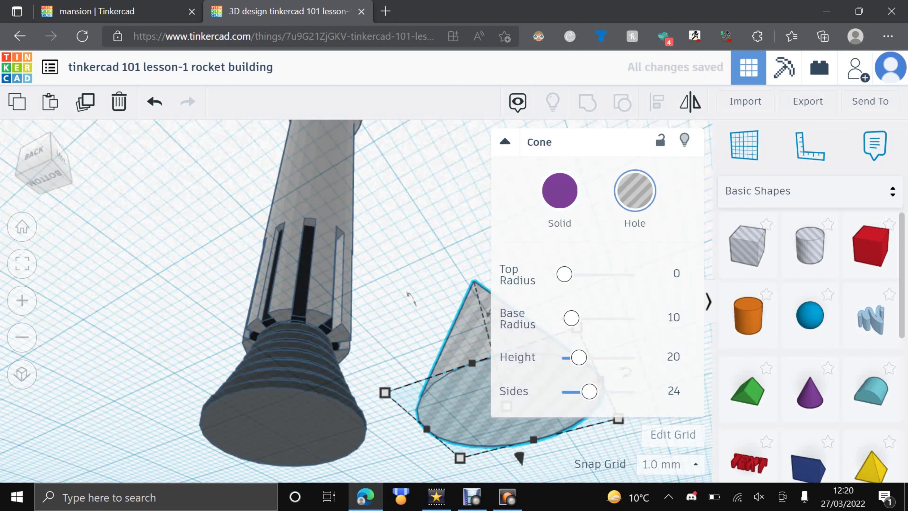
Step: Shrink the cone hole on all four sides to a base 18 mm wide and 18 mm deep
click(428, 222)
right_drag(429, 222, 401, 295)
click(451, 415)
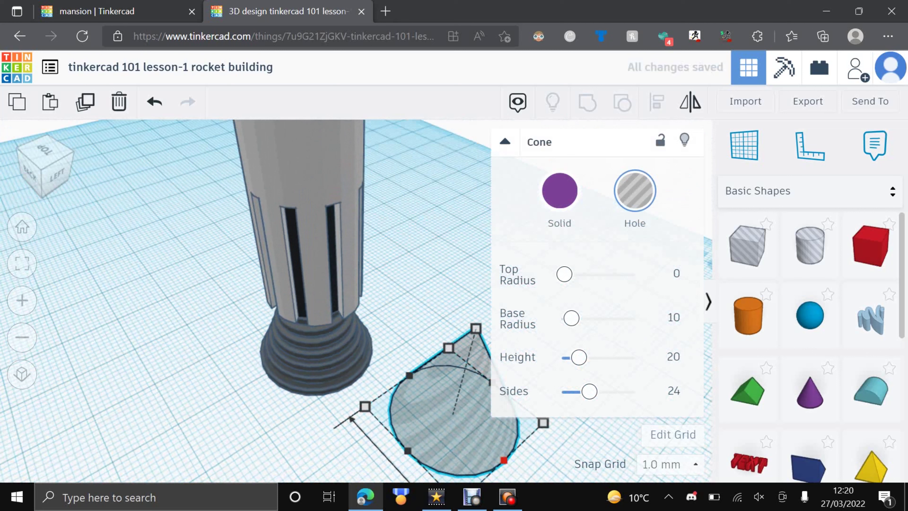
drag(503, 460, 498, 455)
drag(405, 448, 410, 444)
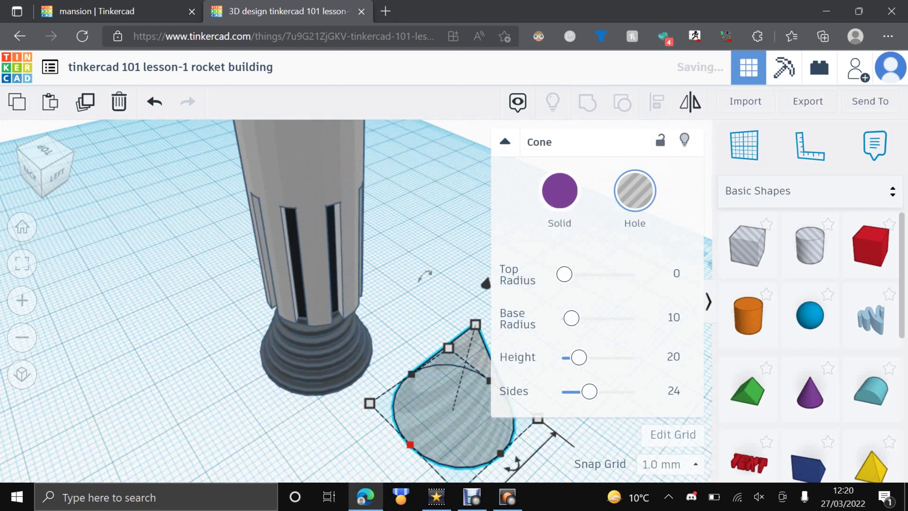
drag(411, 374, 415, 377)
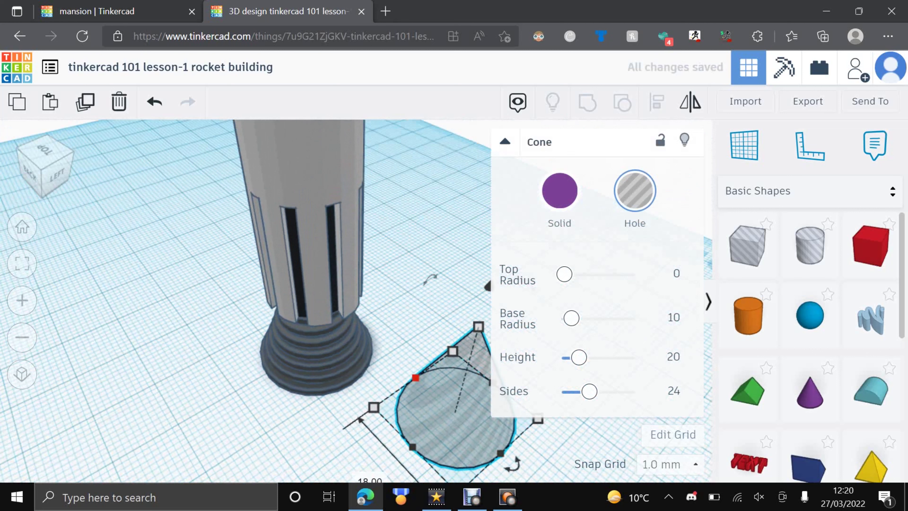
click(505, 142)
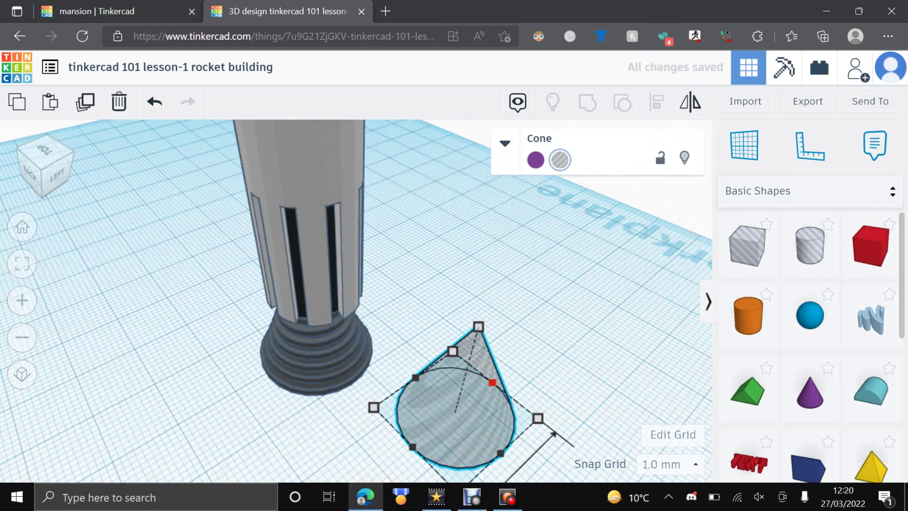
drag(492, 382, 489, 385)
Step: Move the cone hole into the nozzle, centred on its round base
click(536, 332)
right_drag(536, 332, 485, 270)
key(Escape)
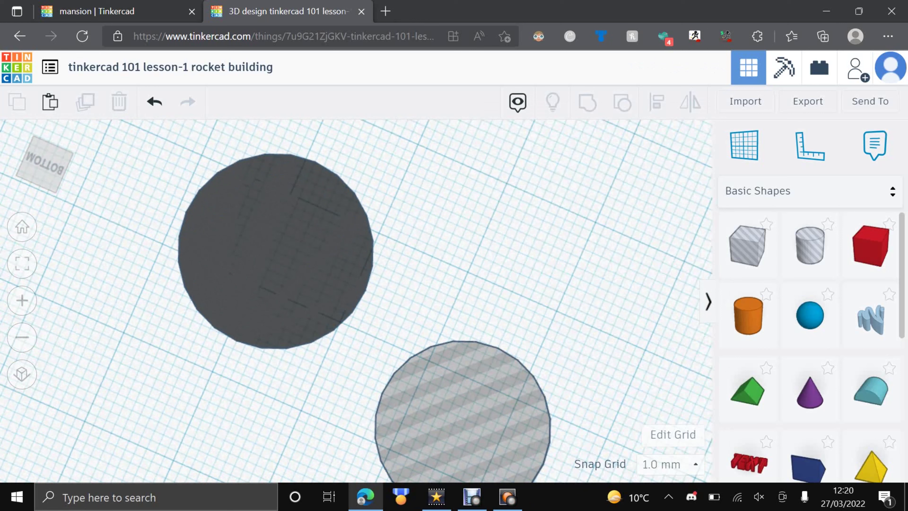
drag(463, 422, 276, 244)
Step: Group the rocket body, nozzle and cone hole so that the nozzle is hollowed out
click(432, 365)
right_drag(432, 365, 412, 443)
drag(129, 182, 447, 488)
right_drag(438, 429, 507, 337)
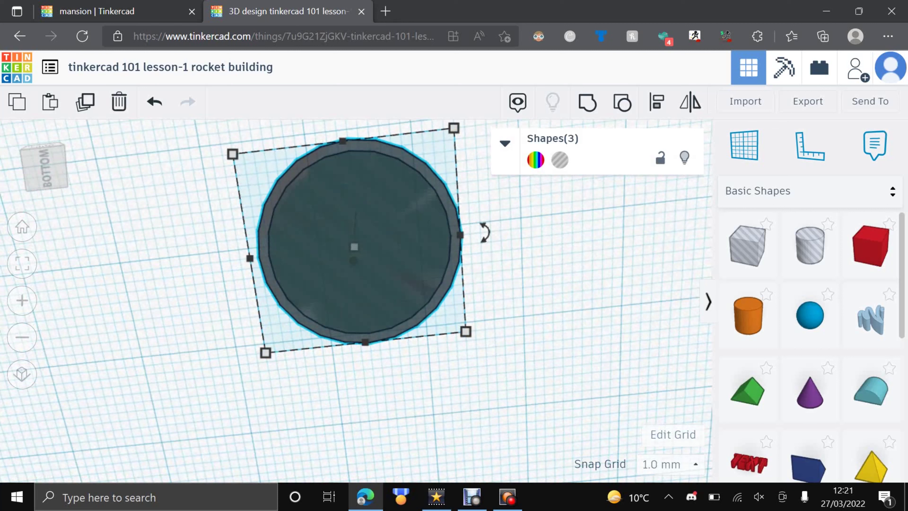
click(587, 103)
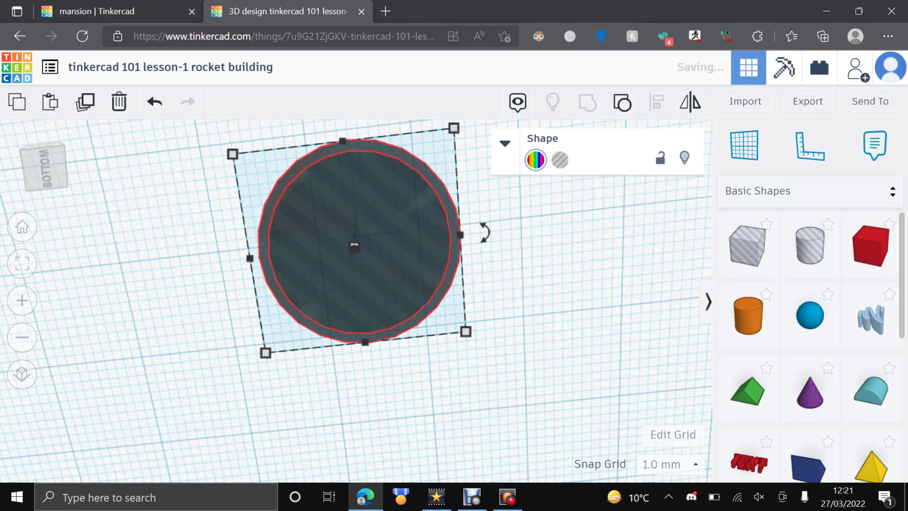
click(558, 293)
Step: Examine the assembled rocket from the side, from the nozzle up to the nose
right_drag(557, 293, 560, 342)
right_drag(421, 308, 324, 360)
click(307, 359)
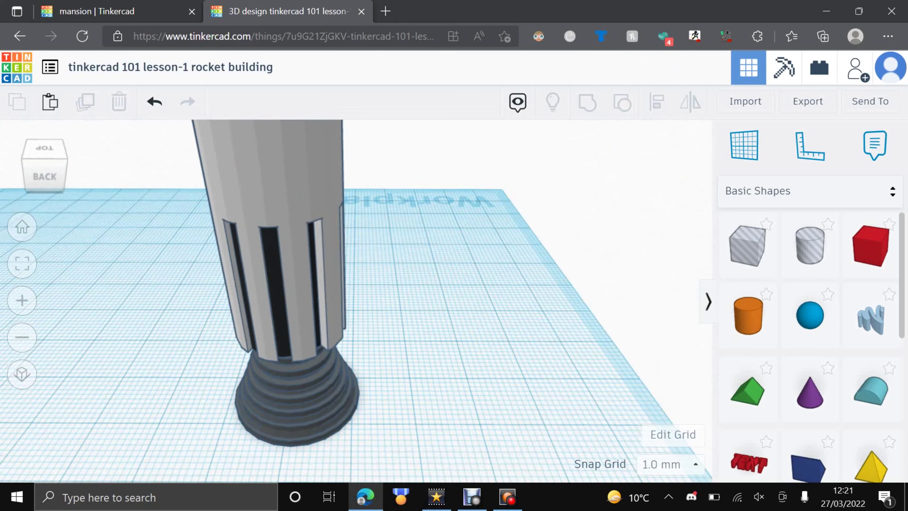
scroll(368, 286, down, 5)
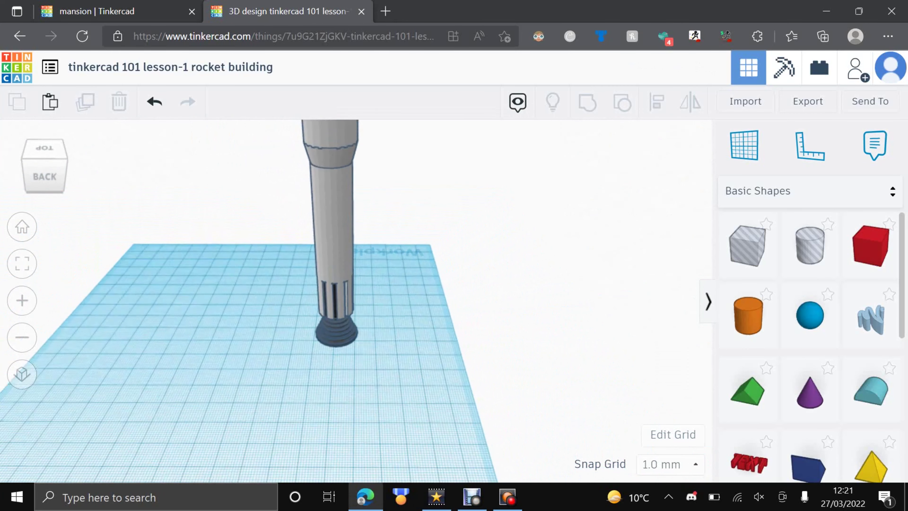
scroll(358, 279, down, 2)
middle_drag(357, 268, 359, 310)
scroll(371, 372, up, 2)
scroll(359, 310, up, 4)
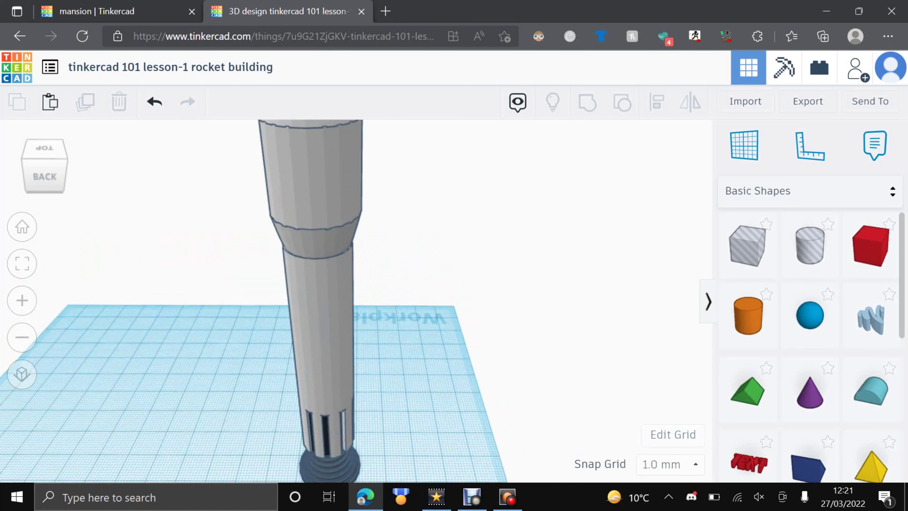
scroll(340, 303, down, 5)
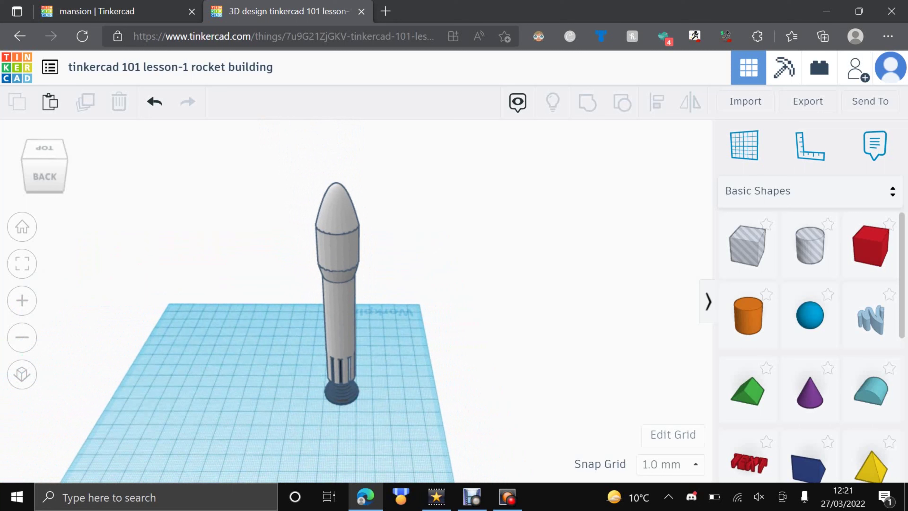
Step: Duplicate the rocket, set the copy directly beside the original and shorten it to 97 mm tall
click(340, 304)
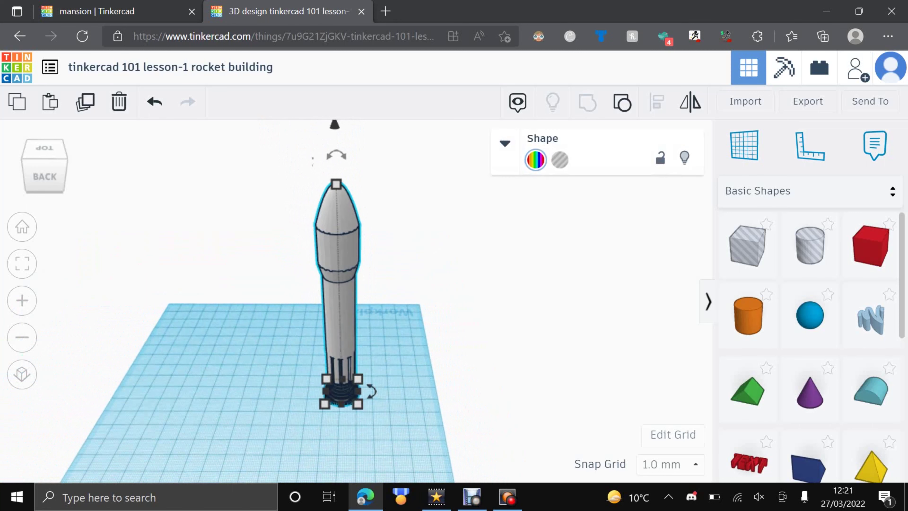
key(ctrl+d)
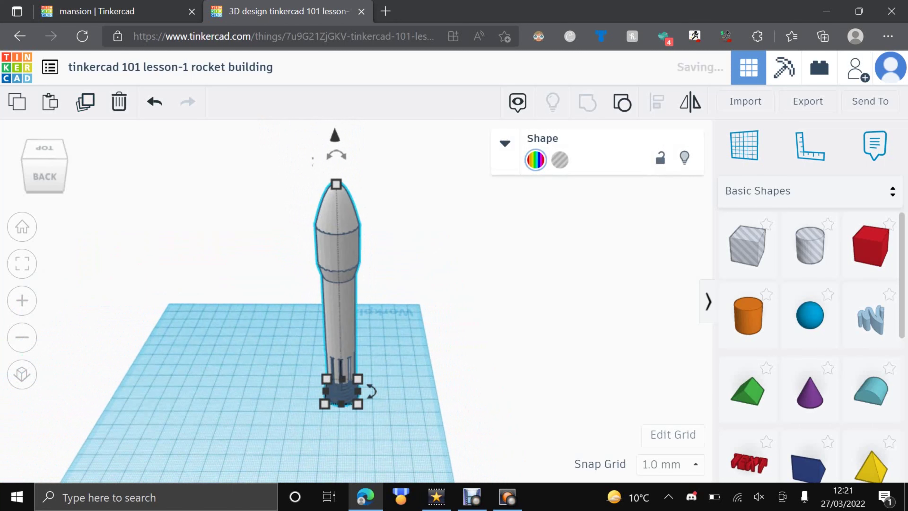
drag(339, 322, 382, 322)
drag(381, 185, 378, 255)
scroll(403, 393, up, 5)
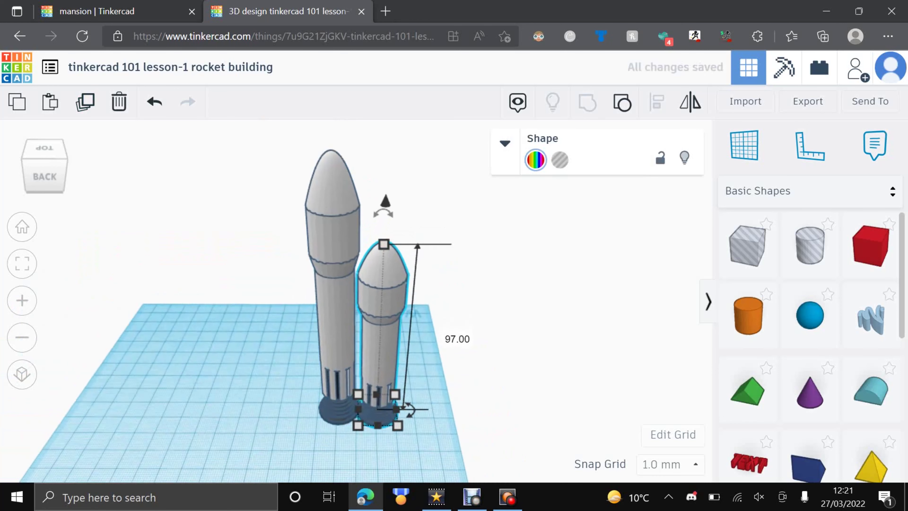
Step: Narrow the short rocket copy to a width of 11 mm so that it forms a slim side booster
scroll(406, 415, up, 2)
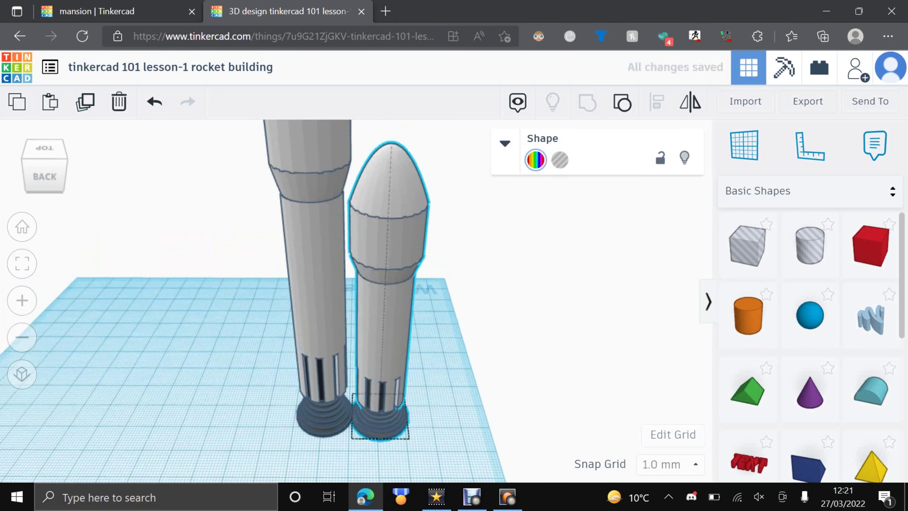
drag(406, 415, 372, 422)
click(454, 411)
right_drag(454, 411, 465, 465)
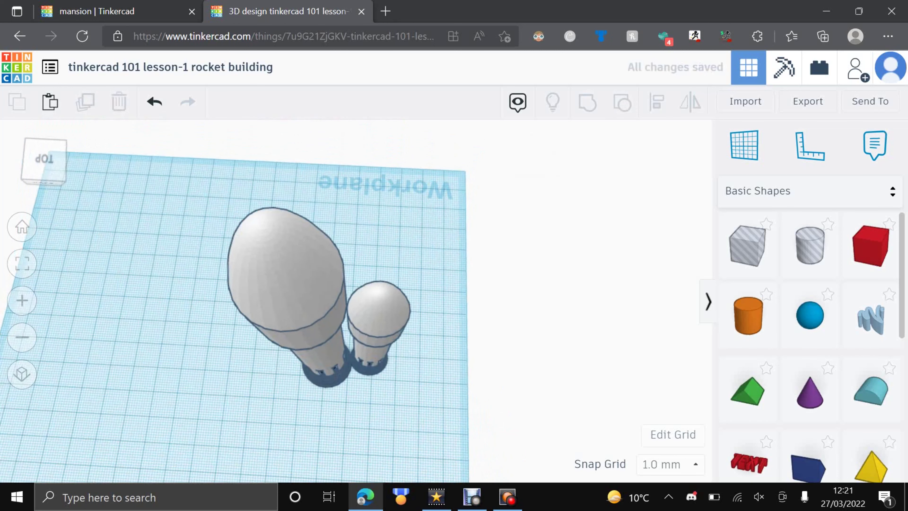
click(380, 319)
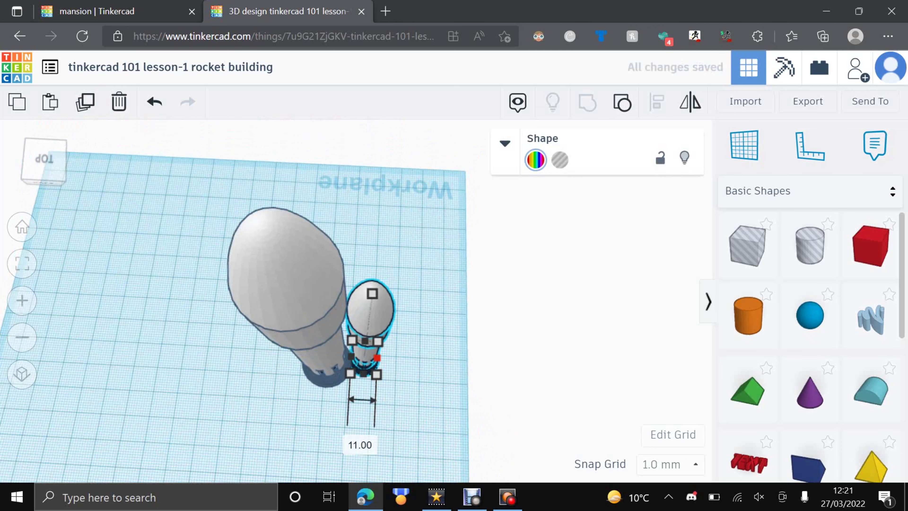
click(453, 321)
right_drag(454, 321, 471, 243)
scroll(357, 329, up, 5)
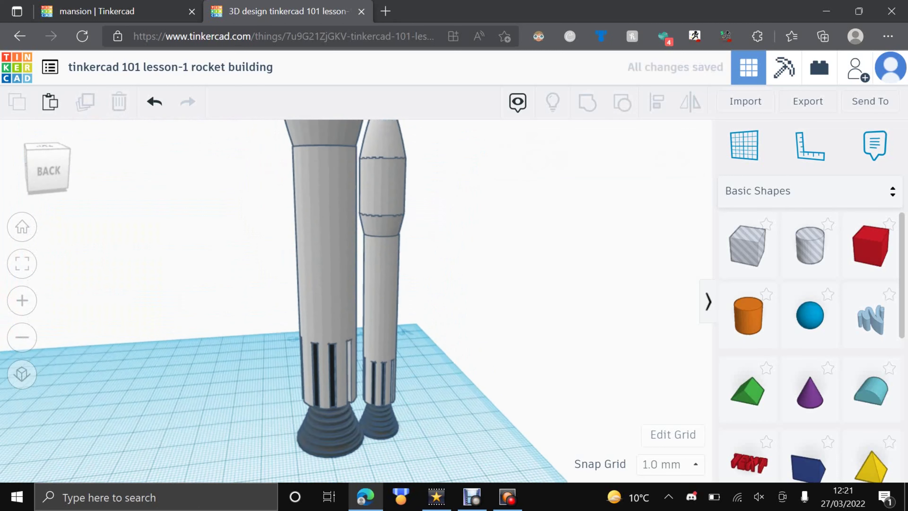
Step: Shift the booster by 1 mm in both horizontal directions so that it sits against the main rocket's side
drag(388, 314, 384, 316)
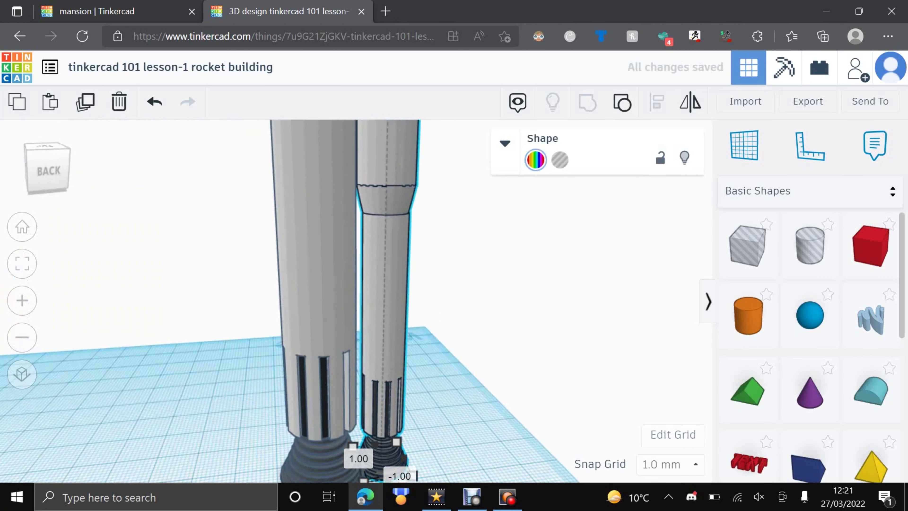
click(450, 316)
scroll(450, 317, down, 4)
right_drag(450, 317, 450, 331)
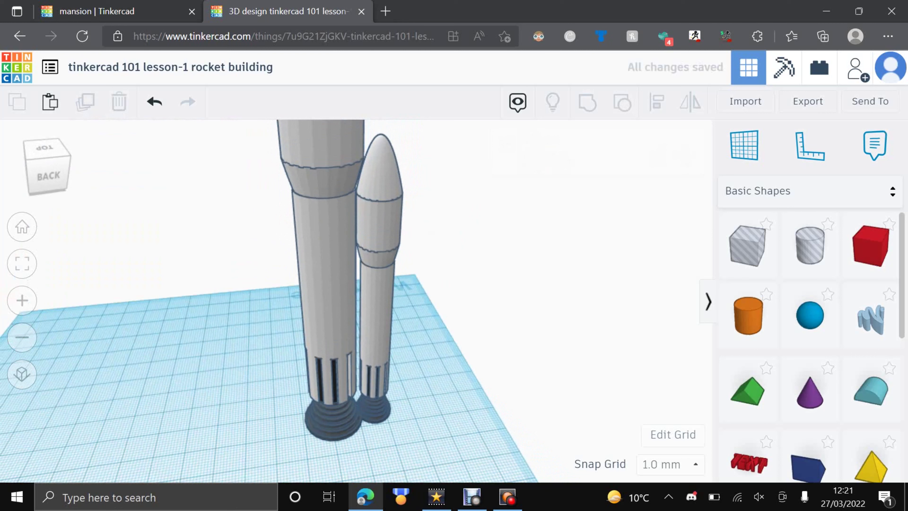
Step: Duplicate the booster and place the copy against the opposite side of the main rocket
click(378, 272)
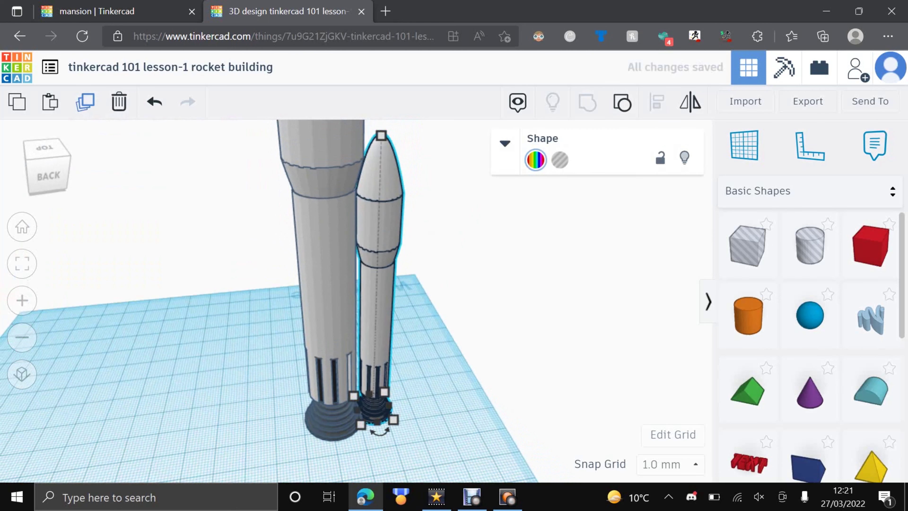
key(ctrl+d)
drag(378, 322, 296, 347)
click(222, 343)
scroll(222, 344, down, 3)
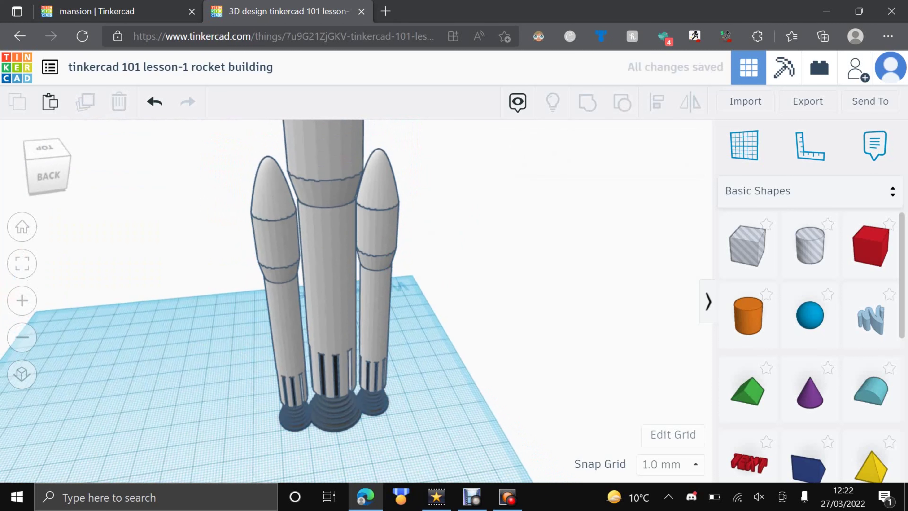
Step: Group the main rocket and both side boosters into one object
scroll(256, 301, down, 3)
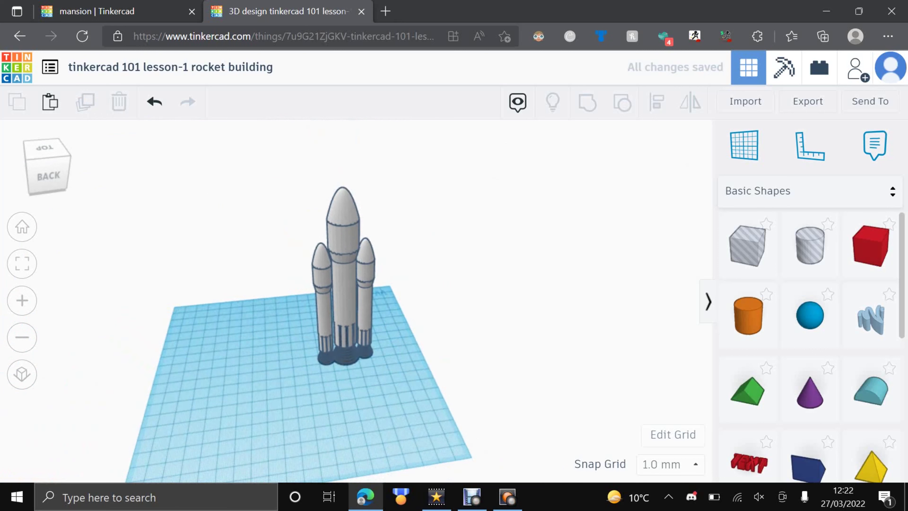
drag(256, 178, 428, 417)
key(ctrl+g)
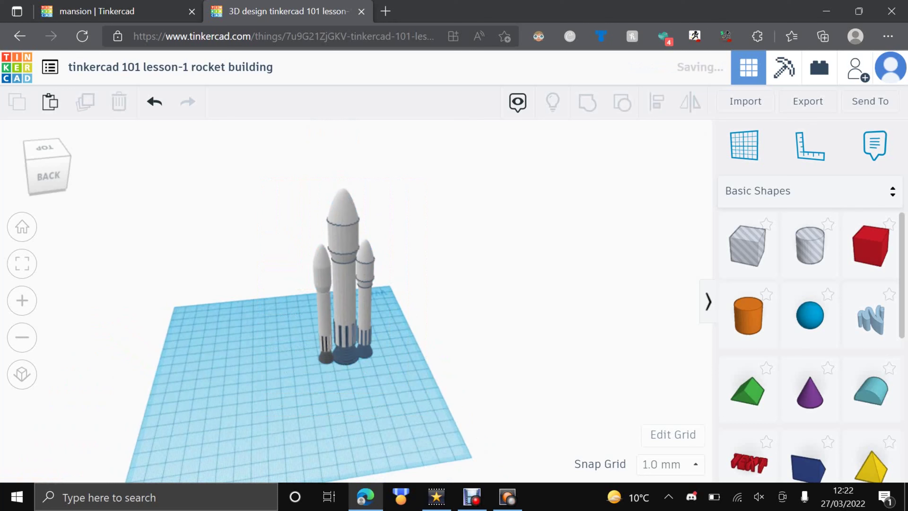
click(429, 417)
Step: Add a red box to the open workplane area near the three-part rocket
middle_drag(429, 417, 509, 347)
scroll(501, 423, up, 4)
scroll(445, 429, up, 3)
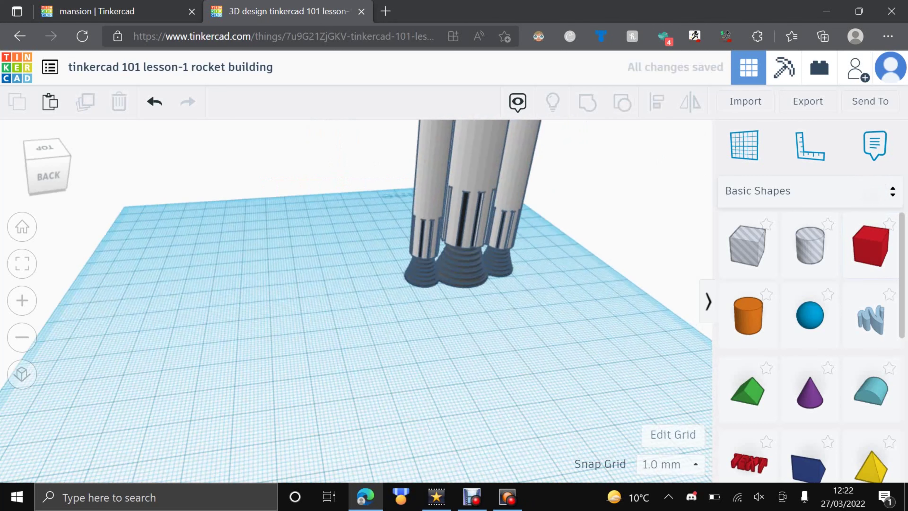
scroll(347, 302, down, 7)
scroll(352, 303, up, 7)
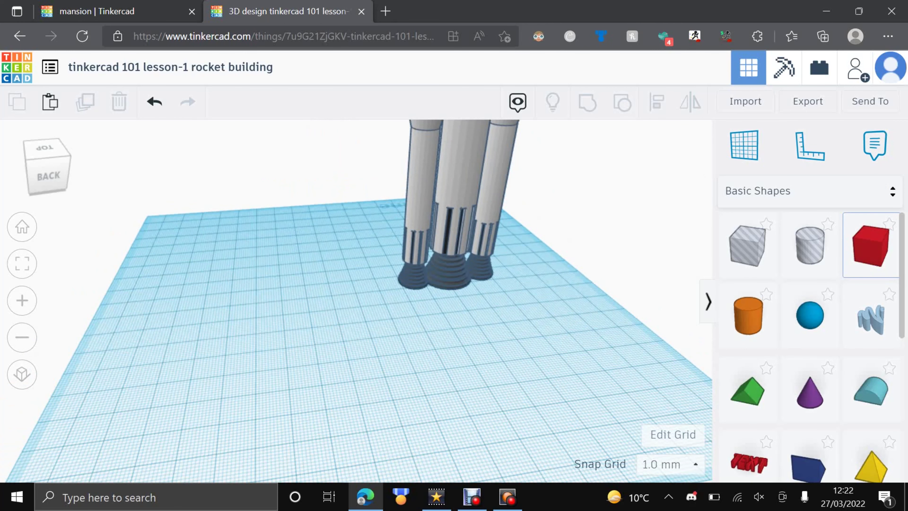
drag(871, 247, 354, 340)
click(436, 379)
right_drag(436, 379, 375, 282)
click(394, 175)
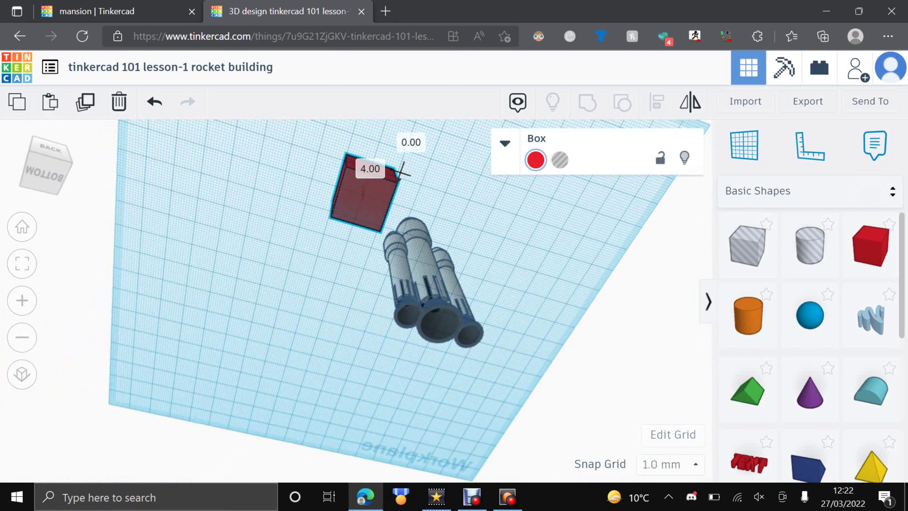
click(356, 286)
right_drag(356, 286, 358, 352)
middle_drag(357, 352, 387, 204)
click(364, 251)
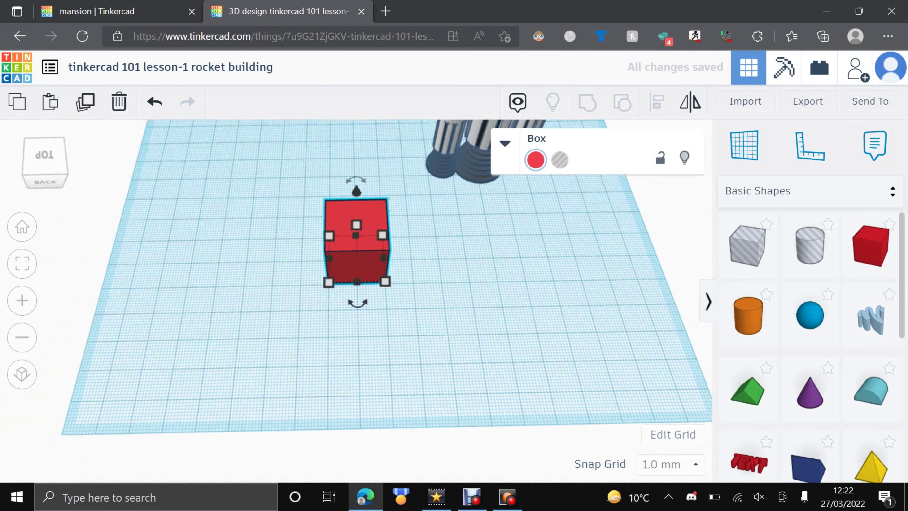
Step: Set the box's width and depth to 40 mm
mouse_move(385, 281)
click(359, 376)
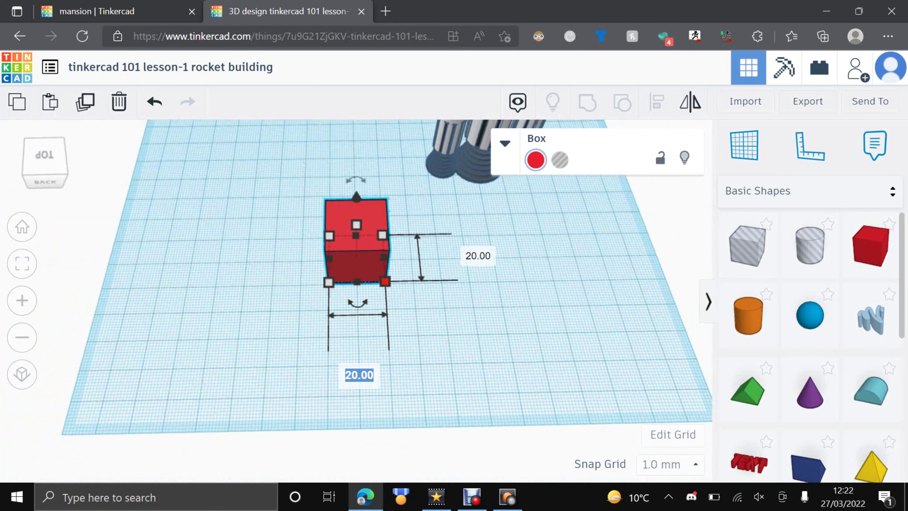
text(40)
key(Tab)
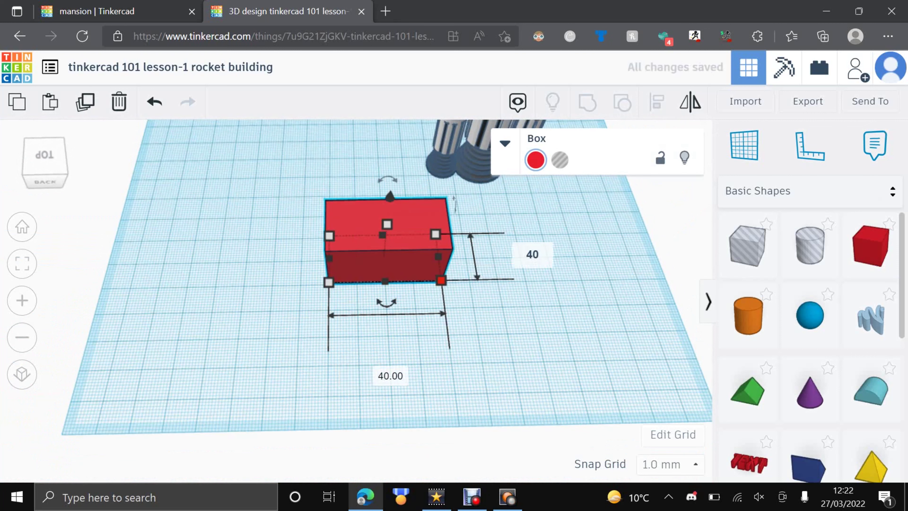
key(Return)
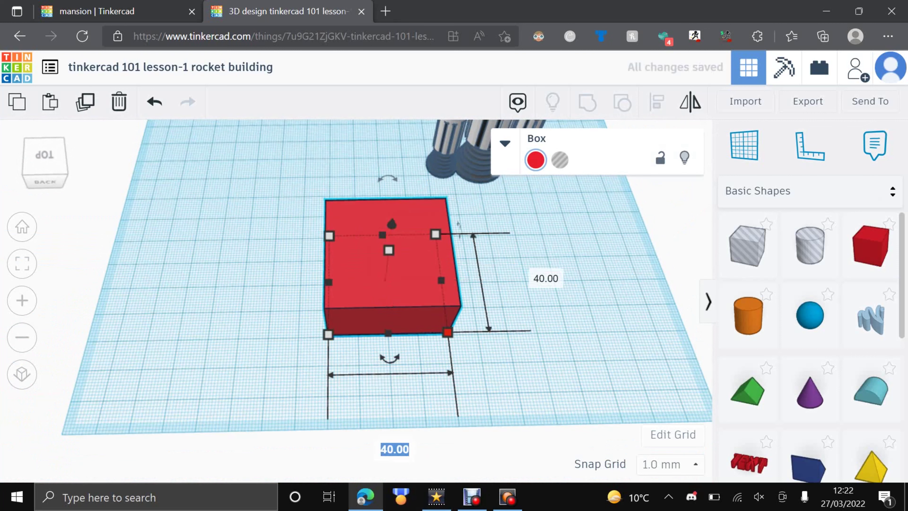
Step: Enlarge the box's footprint to 70 mm by 70 mm
key(Return)
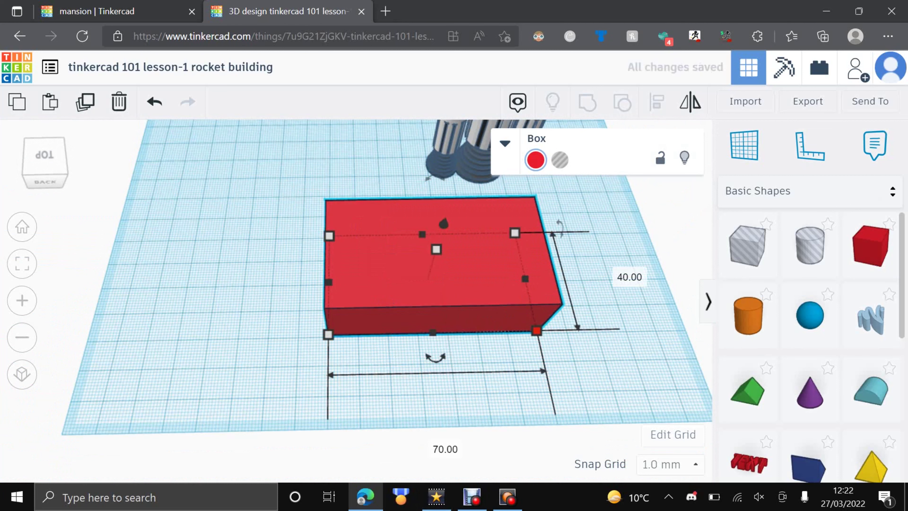
click(629, 277)
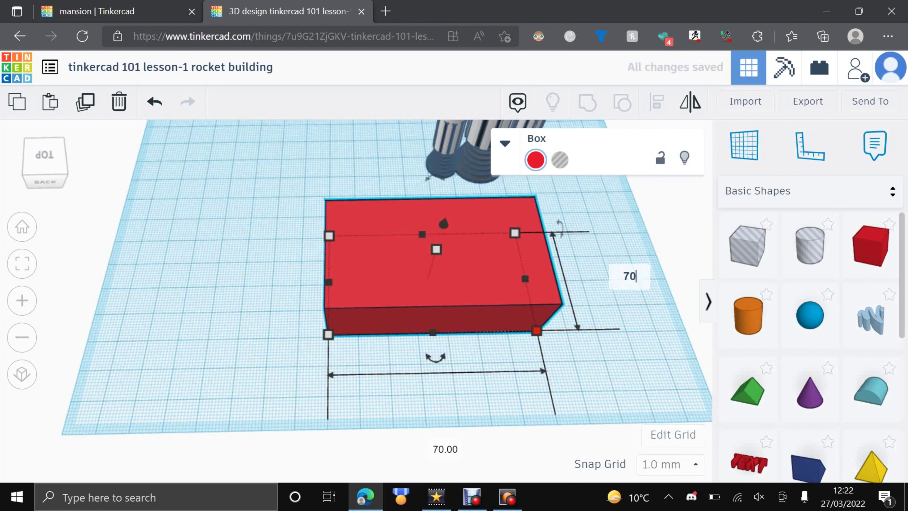
key(Return)
Step: Try a height of 15 mm for the box and settle on 5 mm to make a thin slab
click(44, 181)
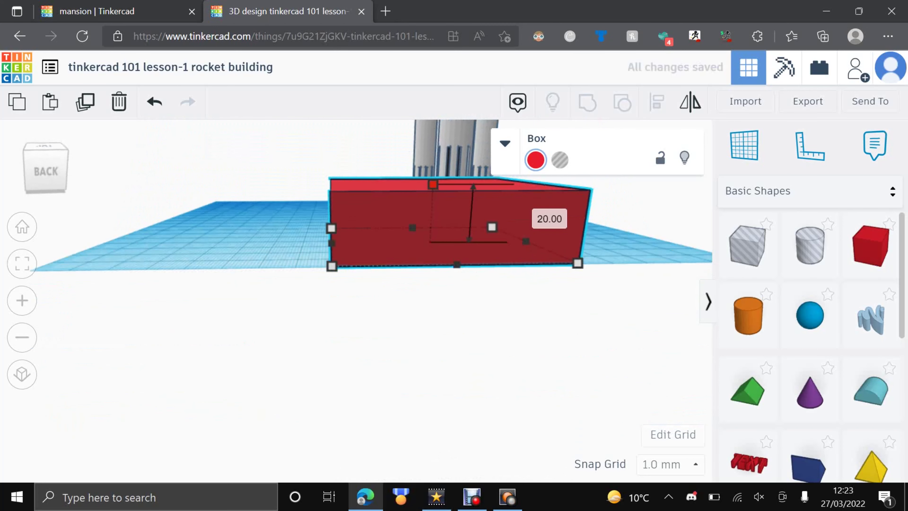
click(537, 213)
key(Return)
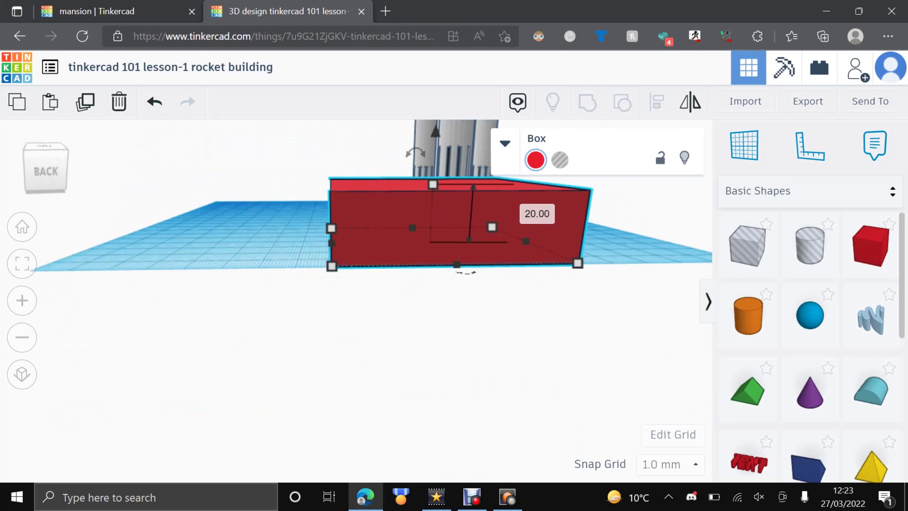
click(537, 214)
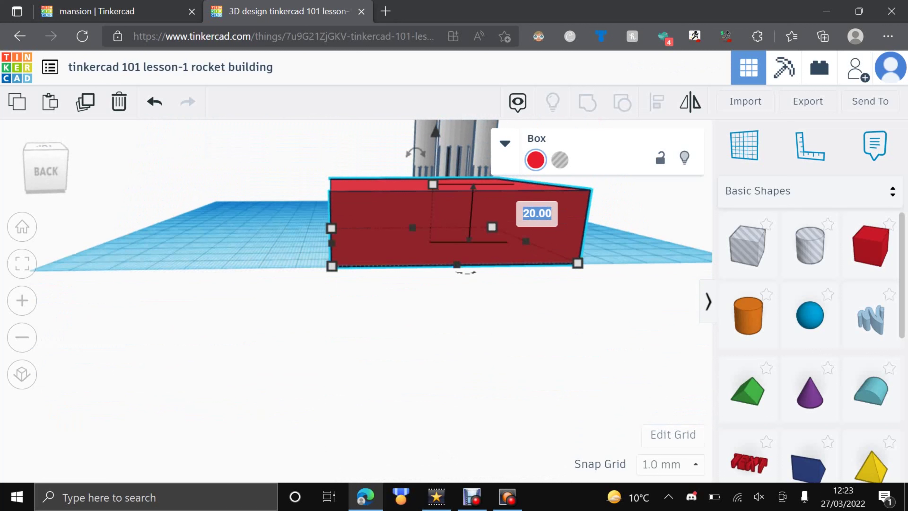
key(Return)
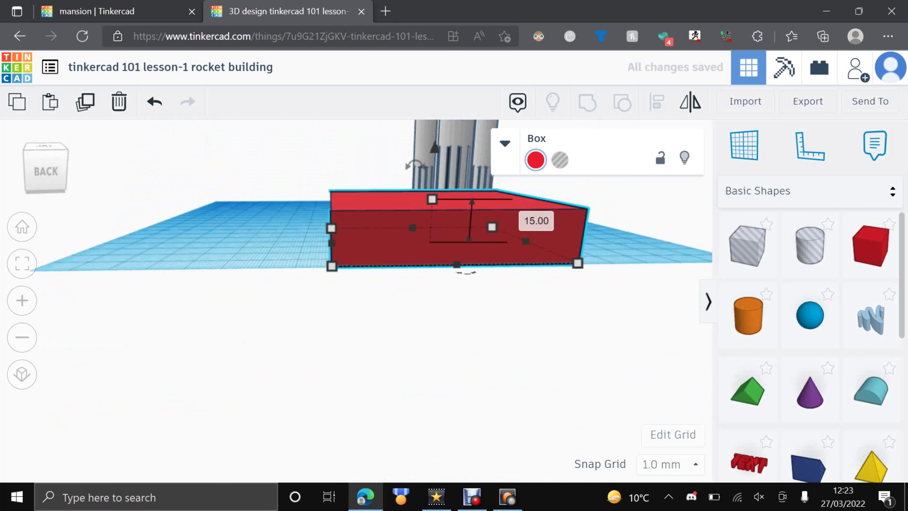
click(536, 221)
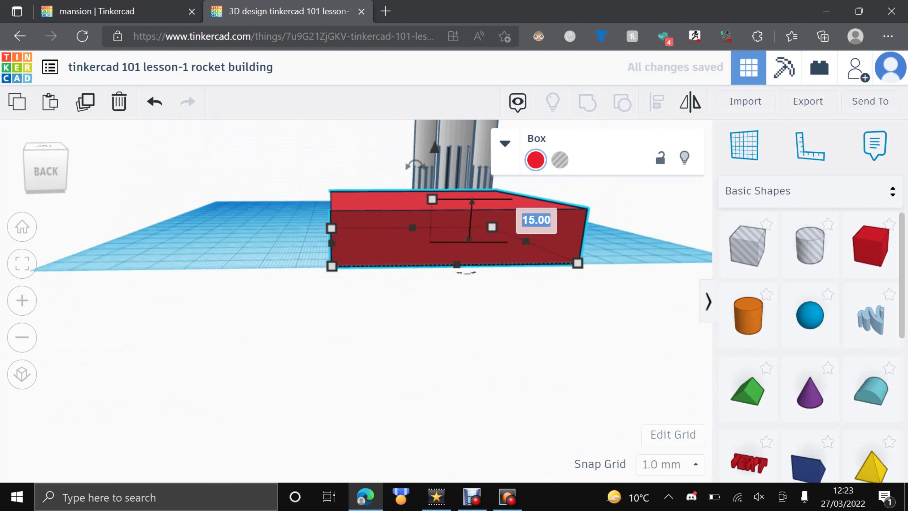
text(5)
key(Return)
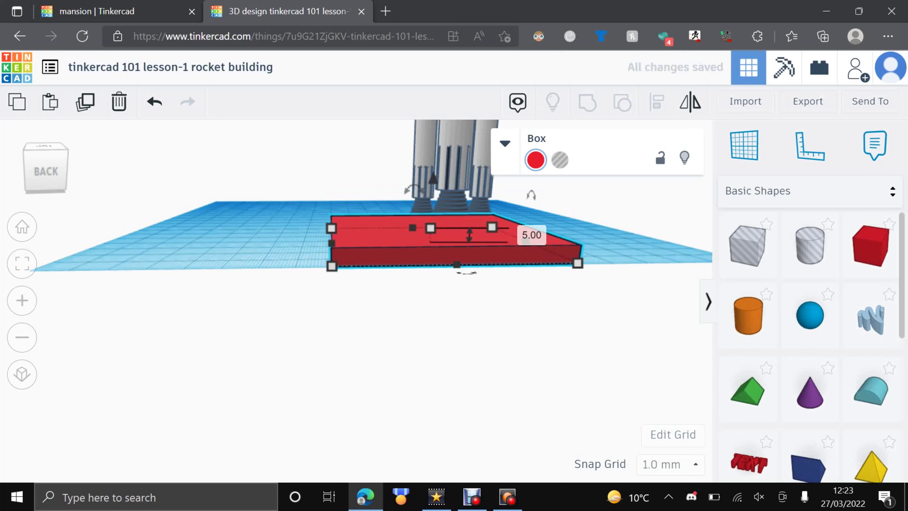
Step: Move the slab across the workplane to a spot next to the rocket's nozzles
right_drag(358, 358, 382, 429)
drag(469, 348, 405, 285)
right_drag(405, 284, 511, 295)
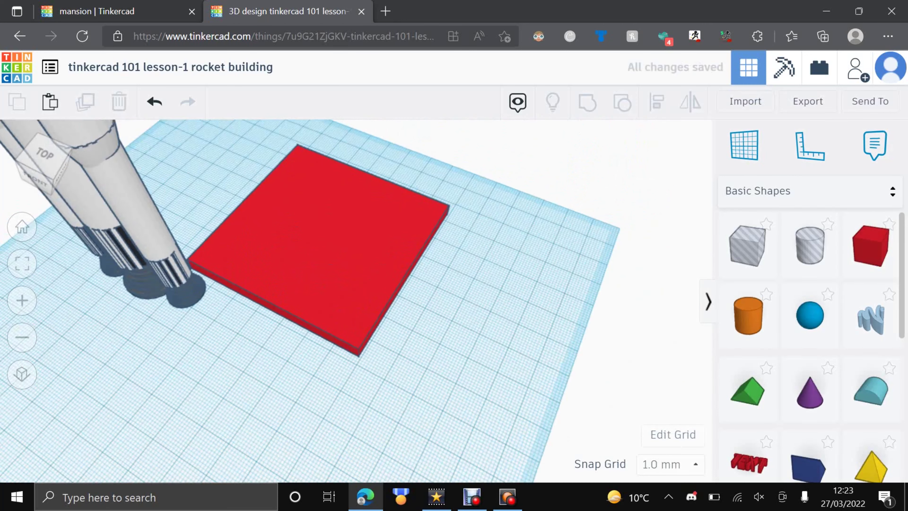
Step: Recolour the red slab with the light grey preset
click(350, 257)
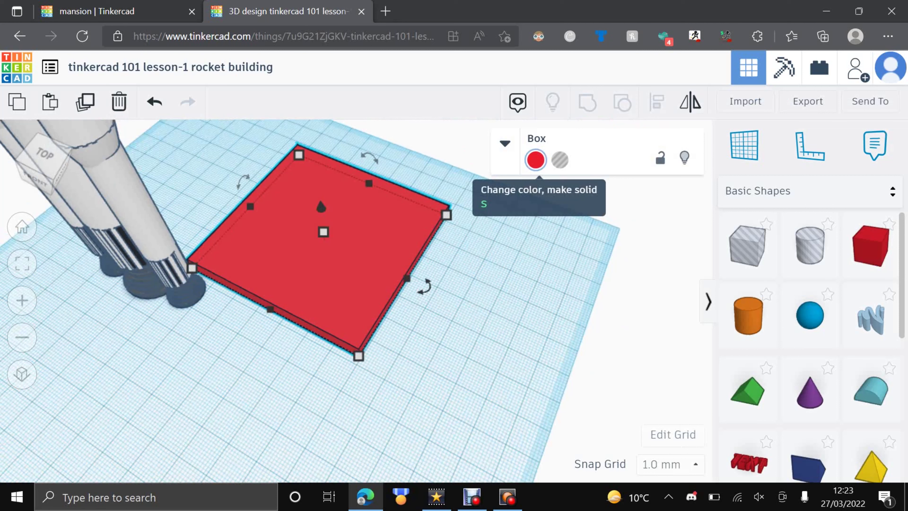
click(535, 160)
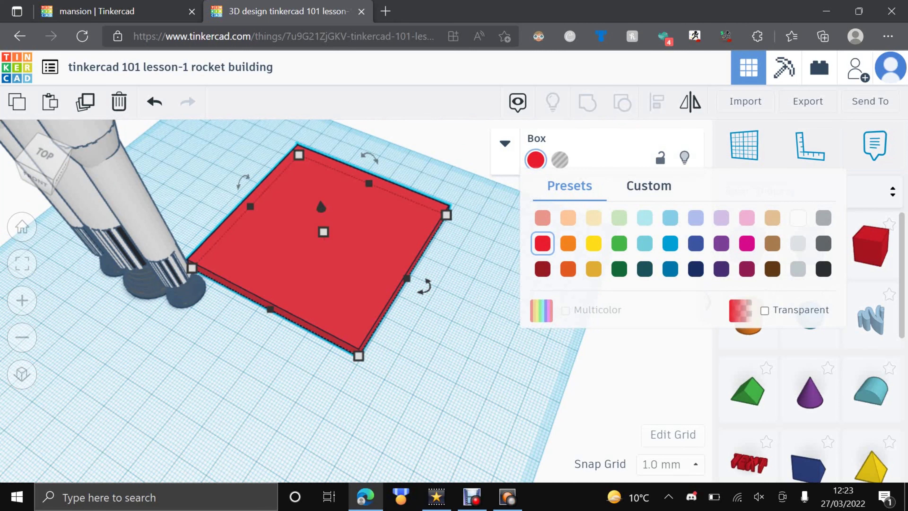
click(823, 217)
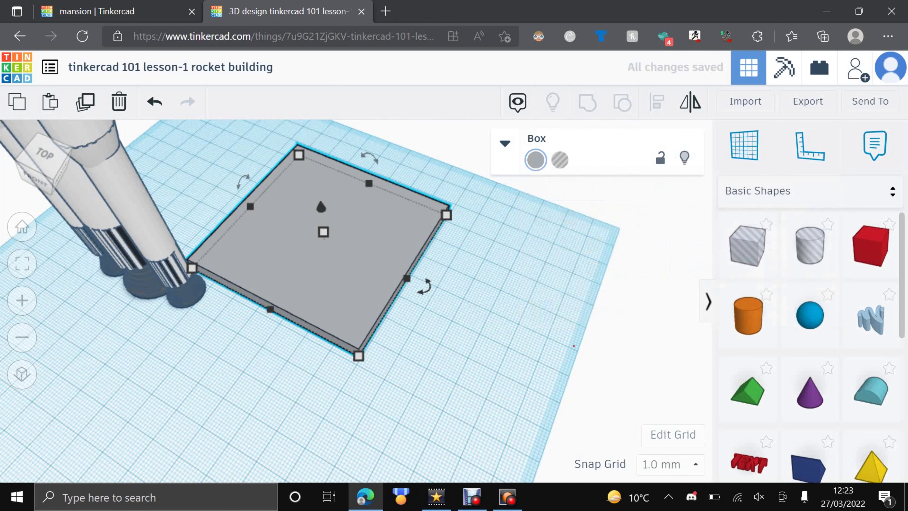
click(529, 322)
Step: Move the grey slab underneath the rocket so that all three nozzles lie within its footprint
right_drag(528, 322, 622, 251)
middle_drag(622, 251, 629, 284)
drag(336, 263, 221, 322)
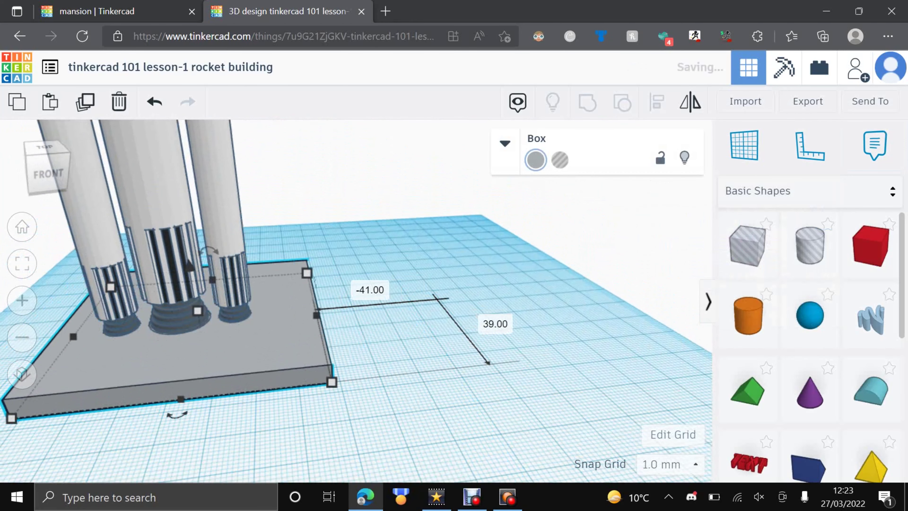
scroll(349, 298, down, 5)
click(368, 222)
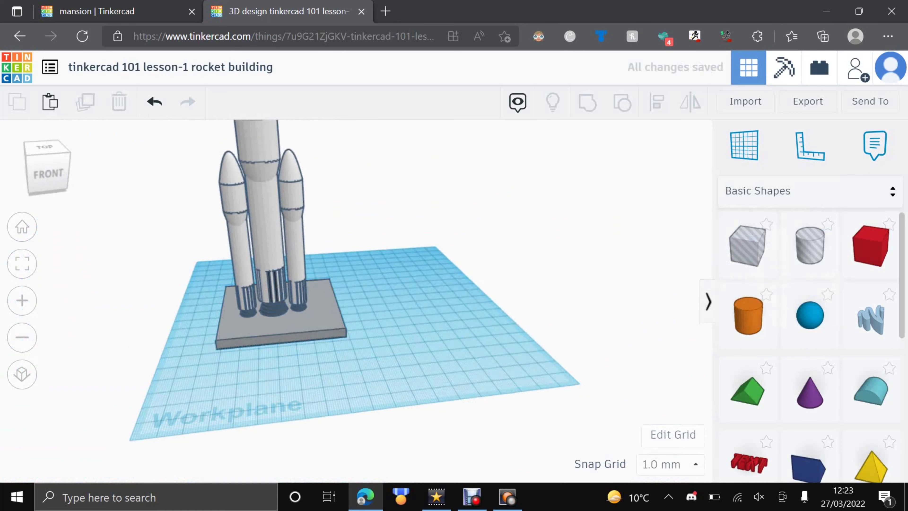
Step: Raise the grouped rocket so that its three nozzles stand on top of the grey slab
click(268, 222)
scroll(267, 222, down, 5)
drag(297, 132, 296, 125)
click(258, 285)
middle_drag(258, 285, 189, 196)
scroll(363, 302, up, 7)
click(22, 263)
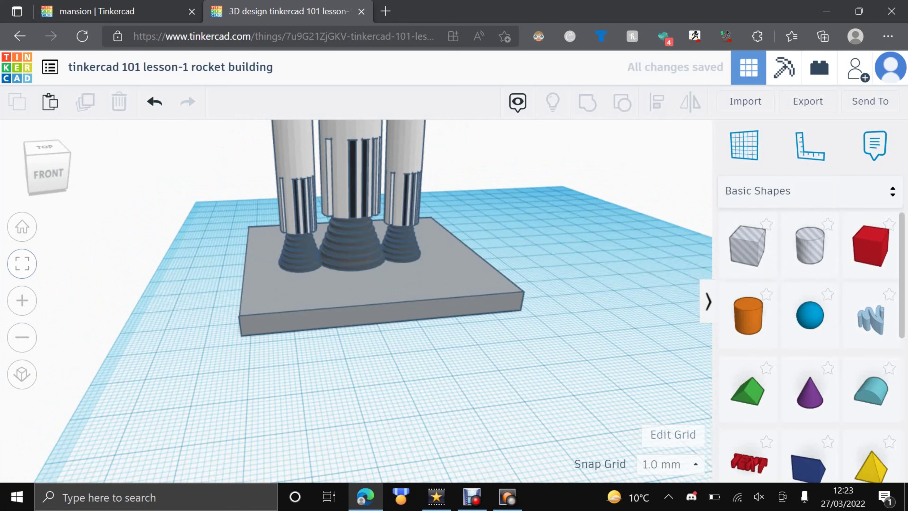
Step: Place a box beside the rocket at the grey slab's edge and stretch it upward into a tower taller than the rocket
middle_drag(361, 213, 363, 300)
scroll(364, 300, down, 4)
right_drag(363, 300, 361, 320)
scroll(360, 320, down, 4)
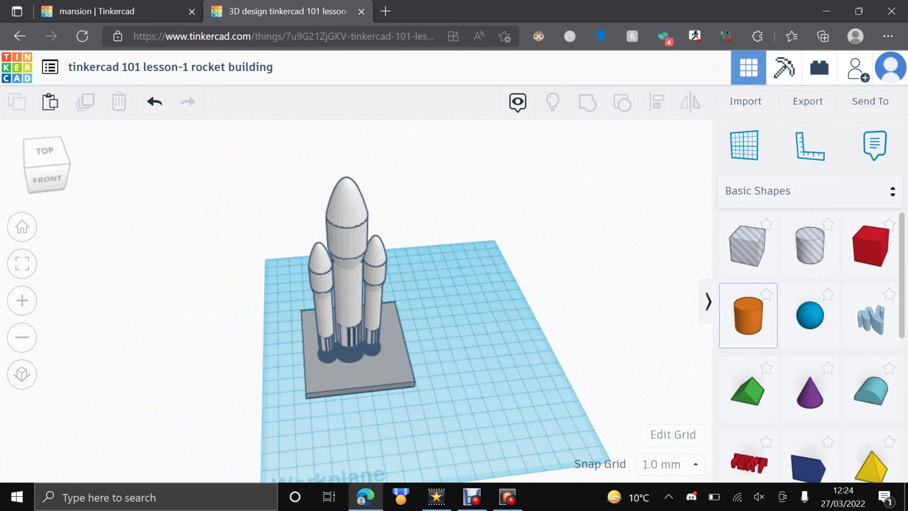
click(870, 245)
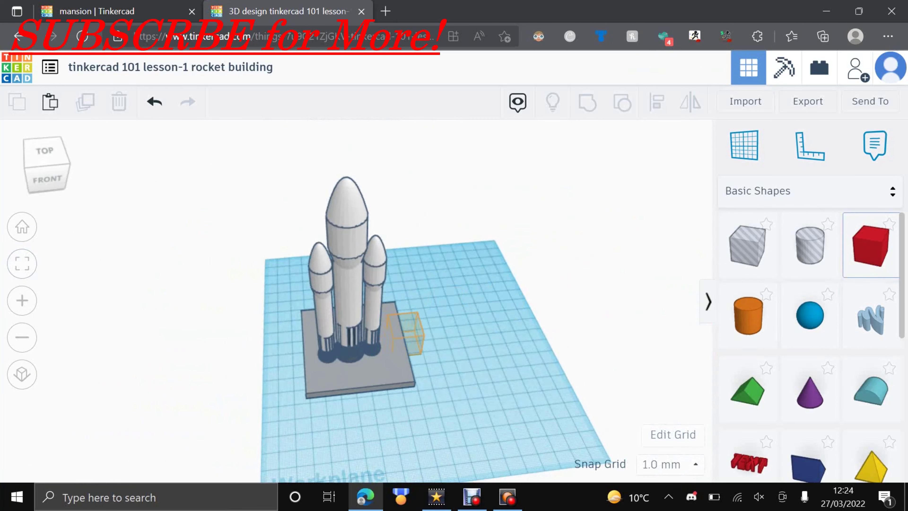
click(405, 332)
drag(406, 316, 425, 169)
click(343, 425)
right_drag(342, 425, 346, 404)
Step: Recolour the tall red tower with a light grey preset
click(415, 250)
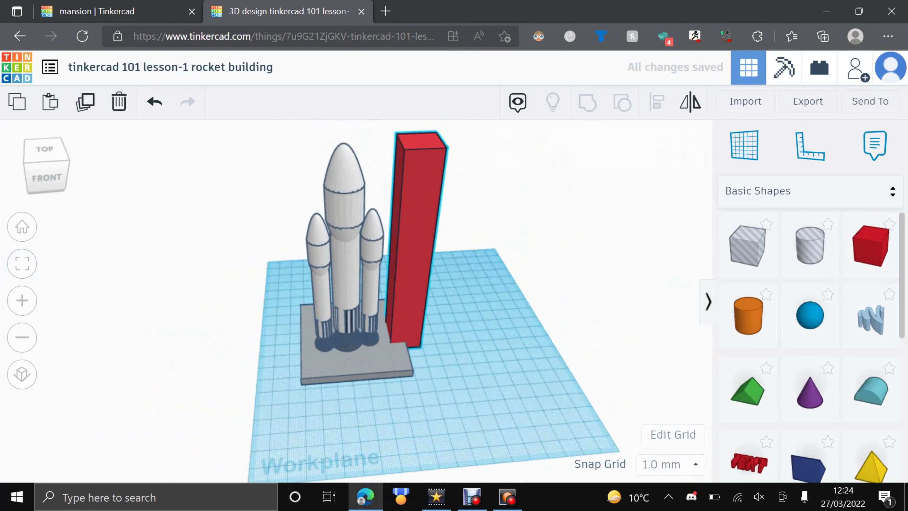
click(535, 160)
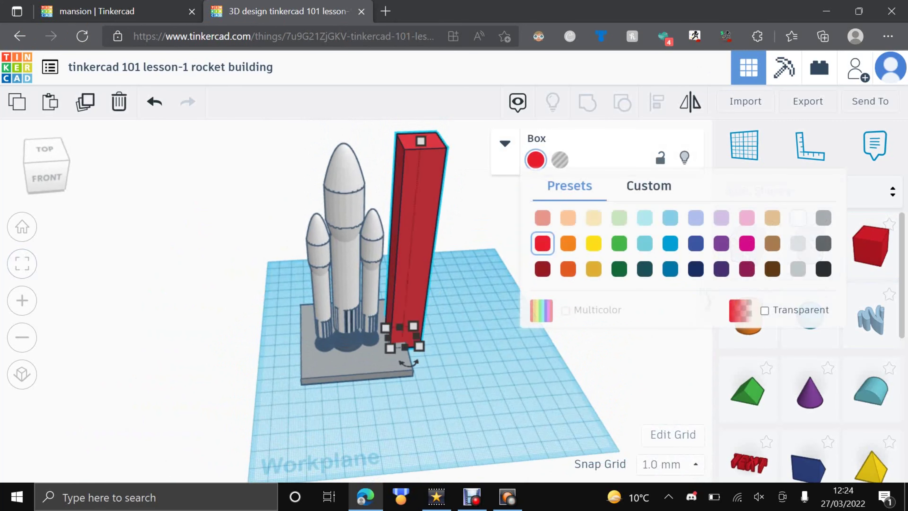
click(823, 217)
click(535, 160)
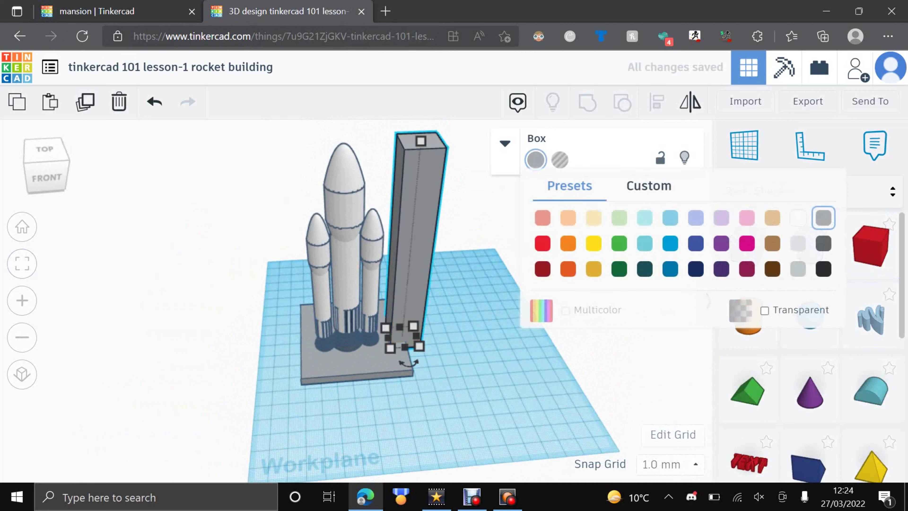
click(797, 243)
key(Escape)
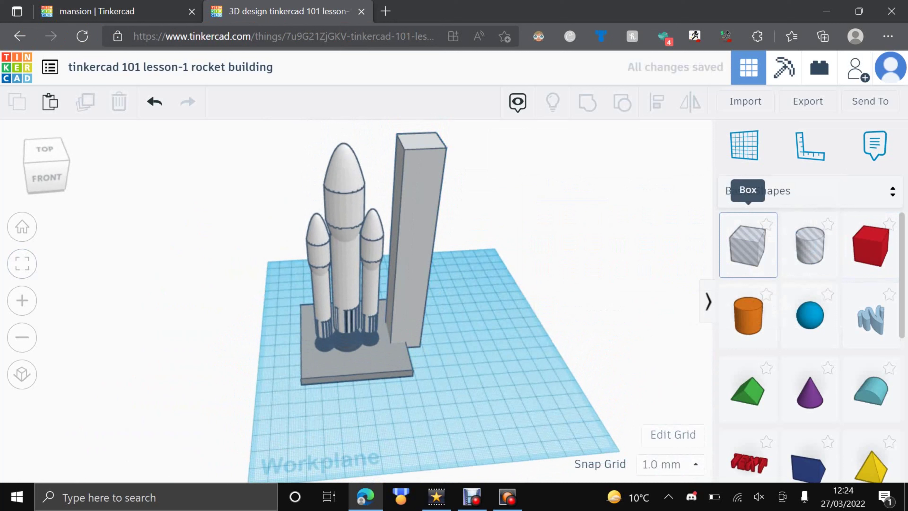
Step: Place another box on the workplane in front of the tower and stretch it into a long horizontal bar
right_drag(500, 304, 491, 336)
middle_drag(492, 336, 448, 251)
scroll(448, 251, up, 4)
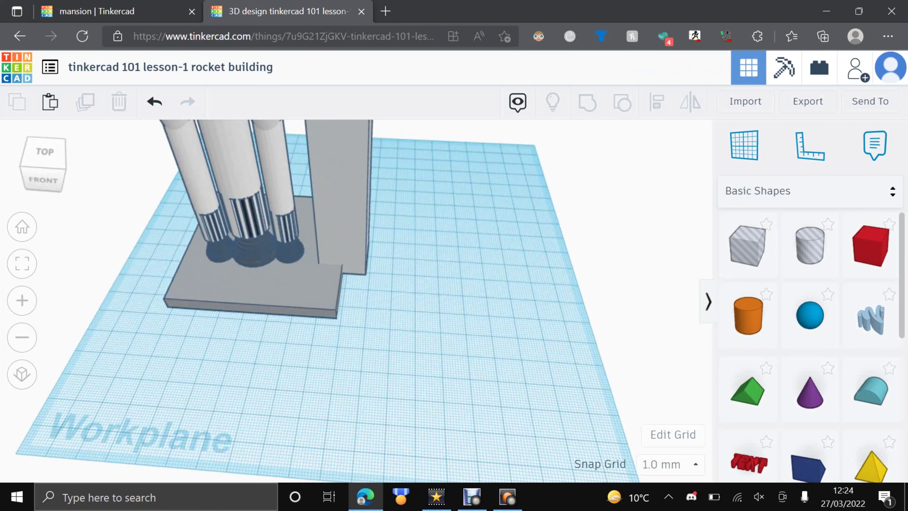
scroll(451, 324, up, 4)
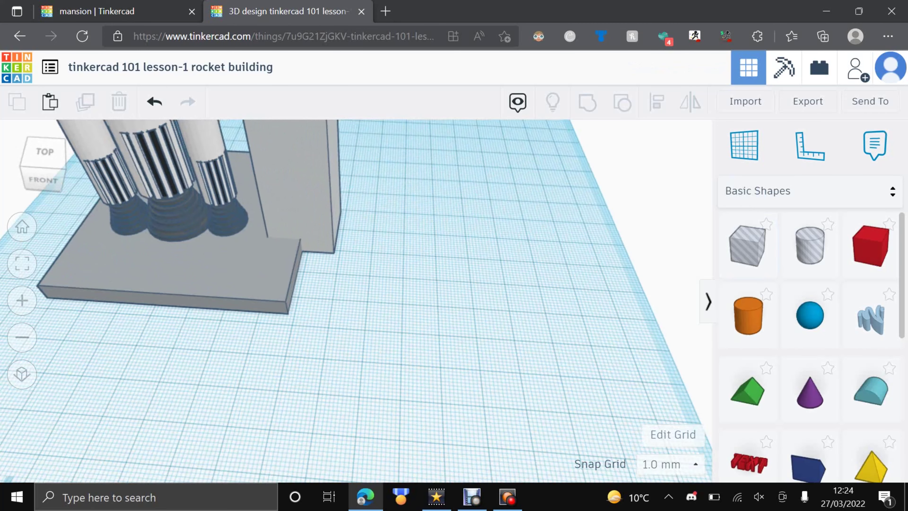
drag(870, 246, 576, 348)
drag(456, 290, 451, 309)
drag(444, 370, 441, 345)
click(461, 408)
Step: Place a box hole over the red bar's end near the slab, make it 12 mm high and 11 mm wide, and raise it 1 mm
middle_drag(460, 408, 432, 428)
scroll(422, 375, up, 3)
right_drag(422, 375, 445, 327)
middle_drag(445, 327, 440, 238)
right_drag(440, 238, 445, 292)
drag(748, 245, 360, 282)
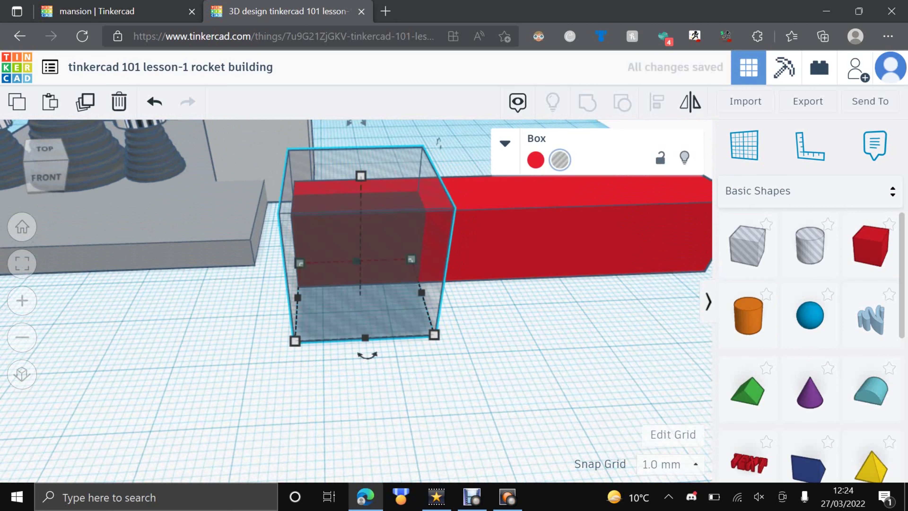
drag(360, 176, 360, 229)
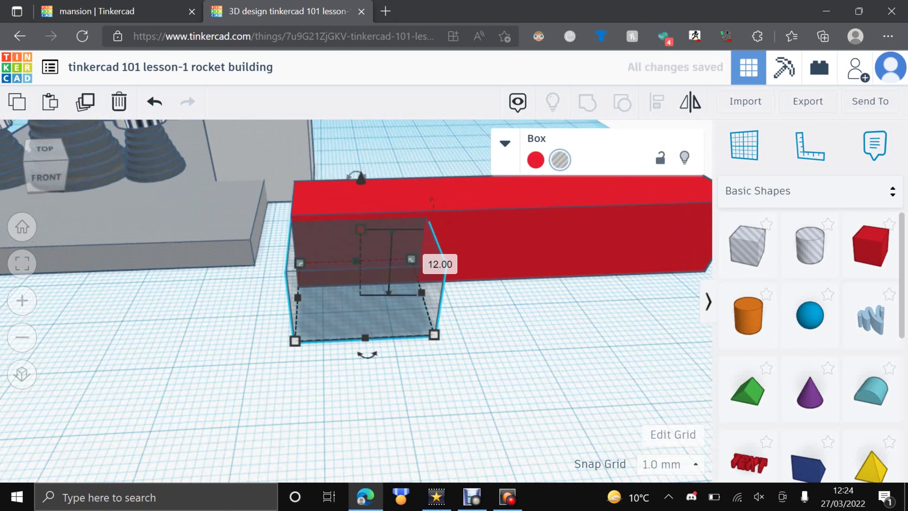
drag(297, 297, 304, 297)
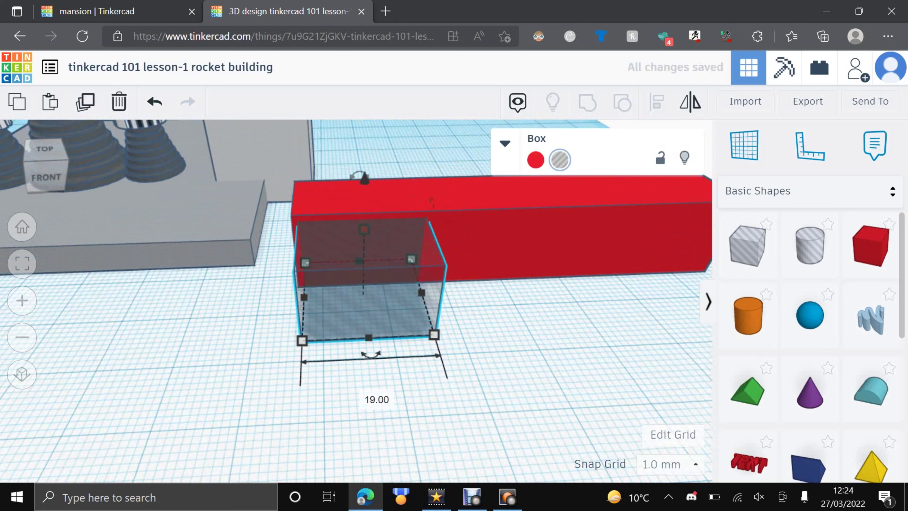
mouse_move(364, 229)
mouse_down()
mouse_move(363, 240)
mouse_move(364, 229)
mouse_up()
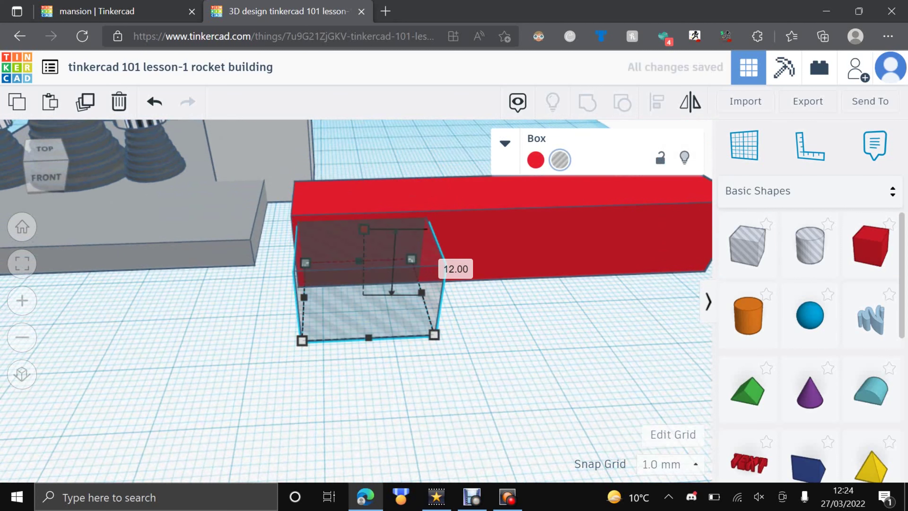
drag(421, 293, 372, 294)
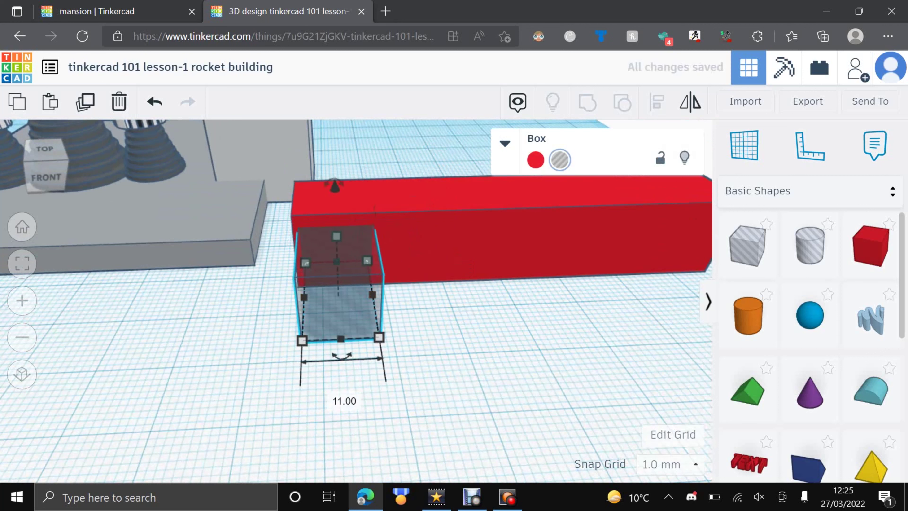
drag(334, 186, 335, 179)
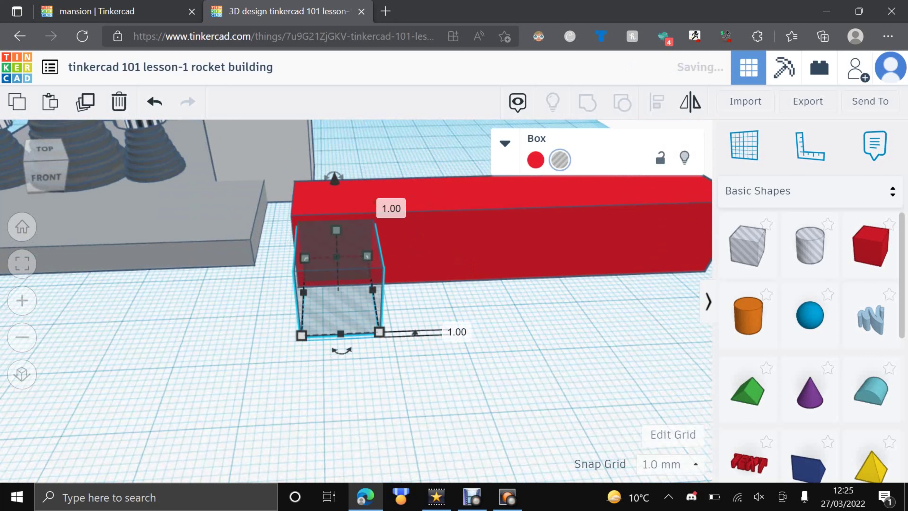
Step: Duplicate the hole, set the copy beside it along the bar, and stretch its depth to 39 mm through the bar
click(85, 101)
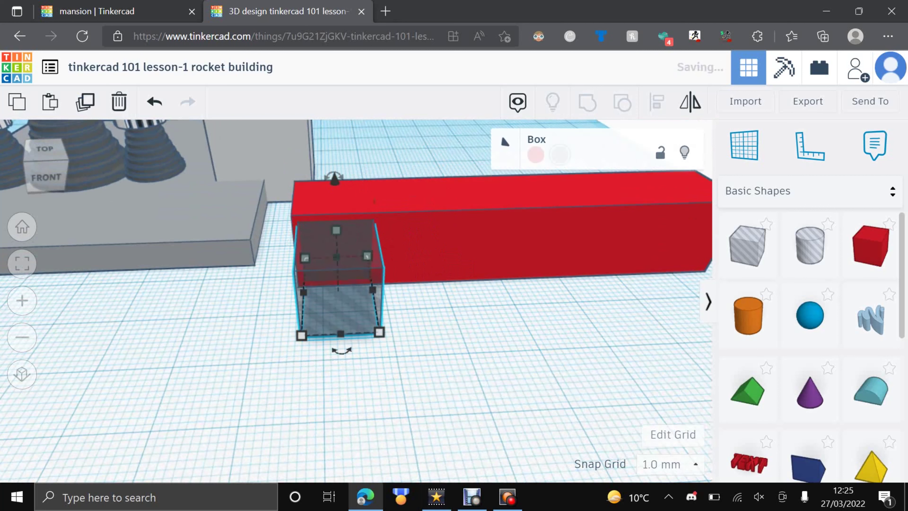
drag(304, 292, 416, 287)
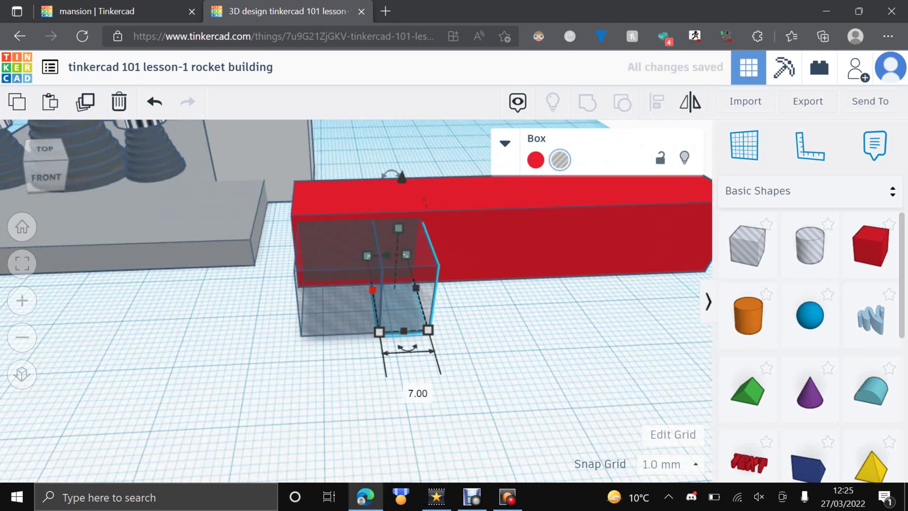
key(ctrl+z)
drag(338, 304, 424, 303)
right_drag(424, 302, 419, 377)
drag(407, 403, 394, 311)
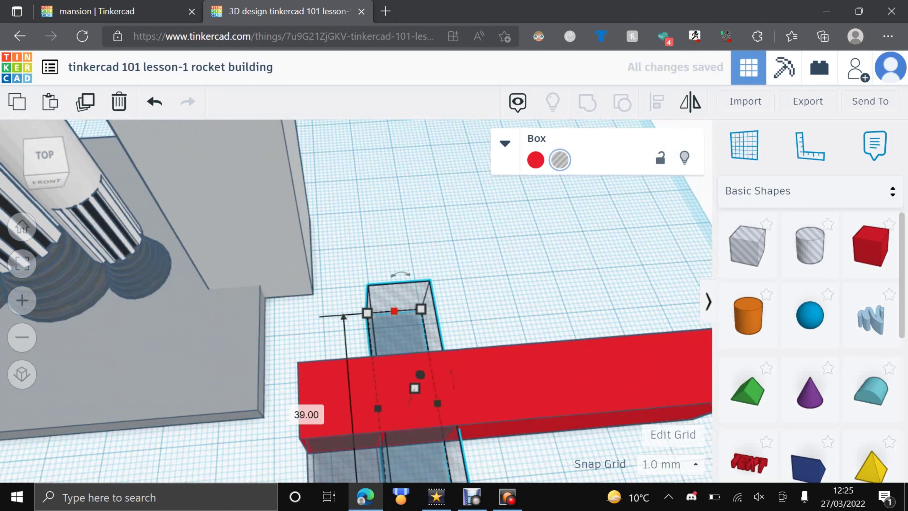
Step: Duplicate the long hole repeatedly at equal spacing until six holes run along the red bar
scroll(358, 304, down, 3)
right_drag(429, 272, 405, 247)
drag(332, 342, 374, 353)
key(ctrl+d)
key(ctrl+d)
key(ctrl+d)
key(ctrl+d)
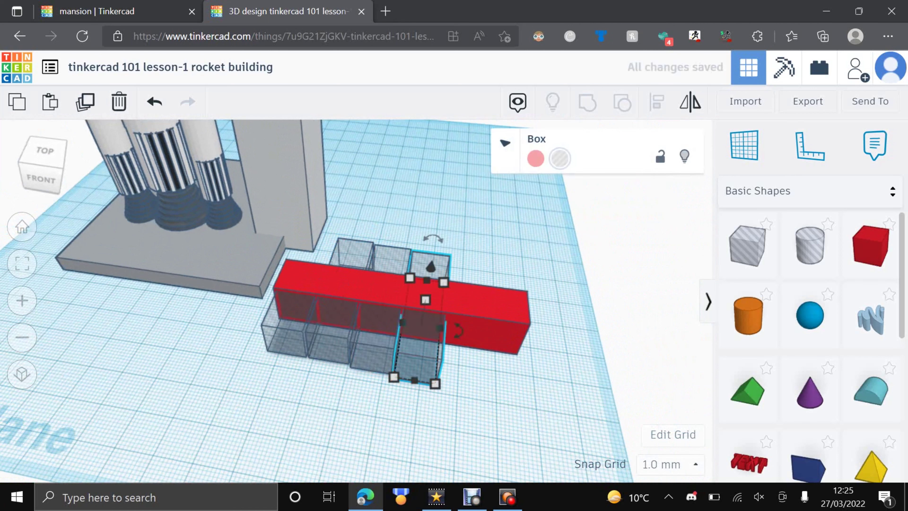
key(Escape)
Step: Narrow the last hole to 8 mm and stretch the first hole's depth to 38 mm so it passes through the bar
click(527, 285)
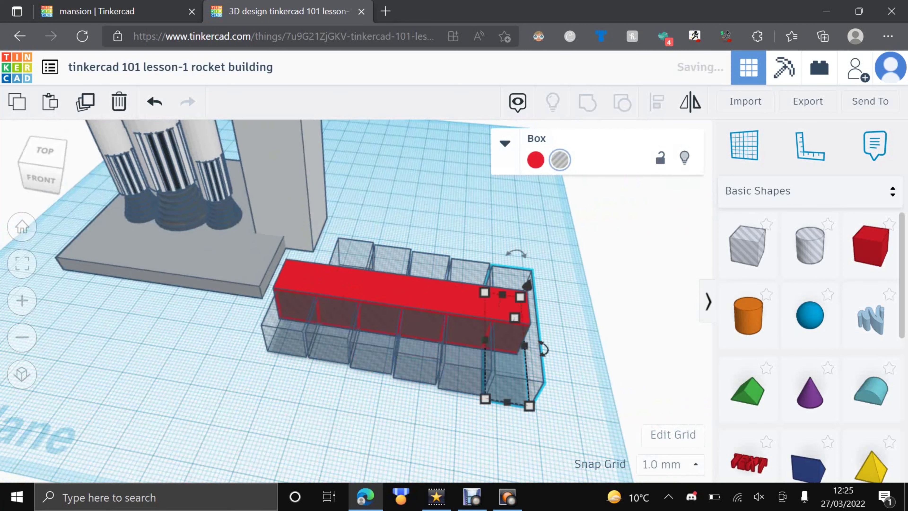
mouse_move(529, 405)
mouse_down()
mouse_move(509, 402)
mouse_move(517, 403)
mouse_up()
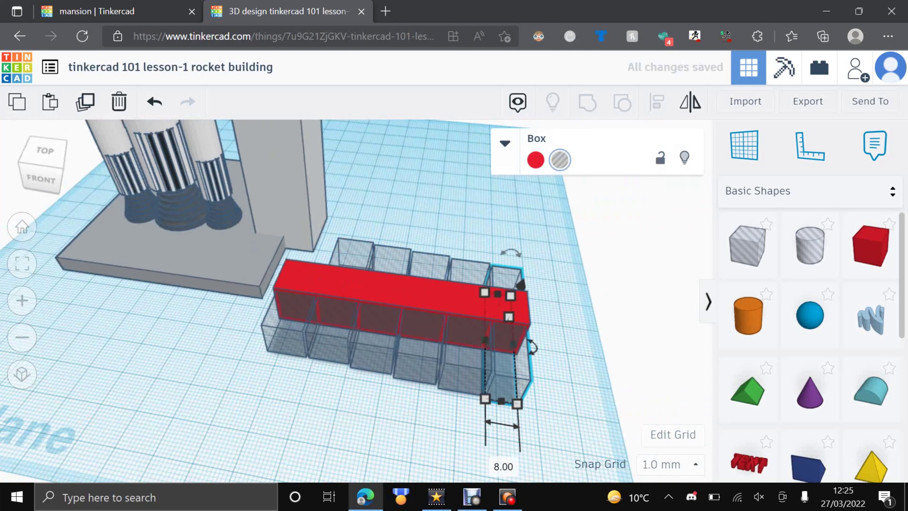
mouse_move(517, 403)
right_down()
mouse_move(517, 441)
mouse_move(518, 420)
right_up()
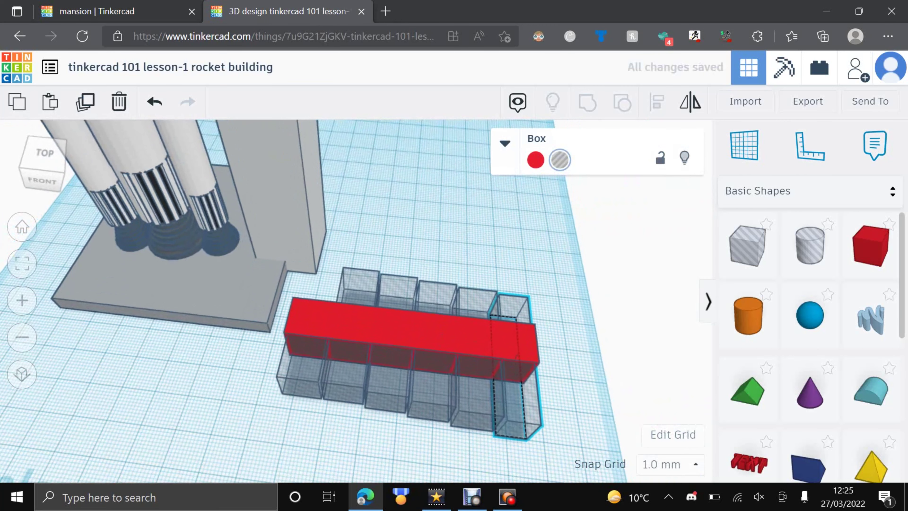
click(303, 377)
drag(300, 324, 308, 295)
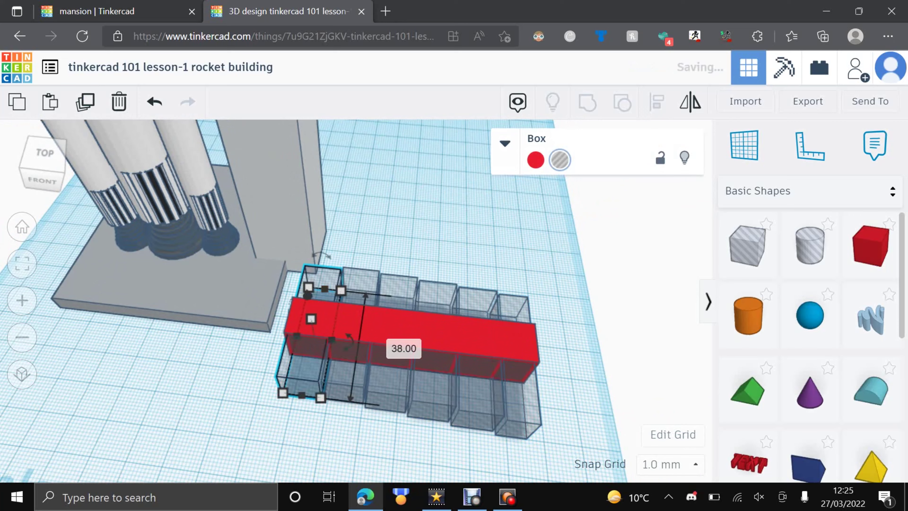
click(389, 447)
right_drag(390, 447, 430, 399)
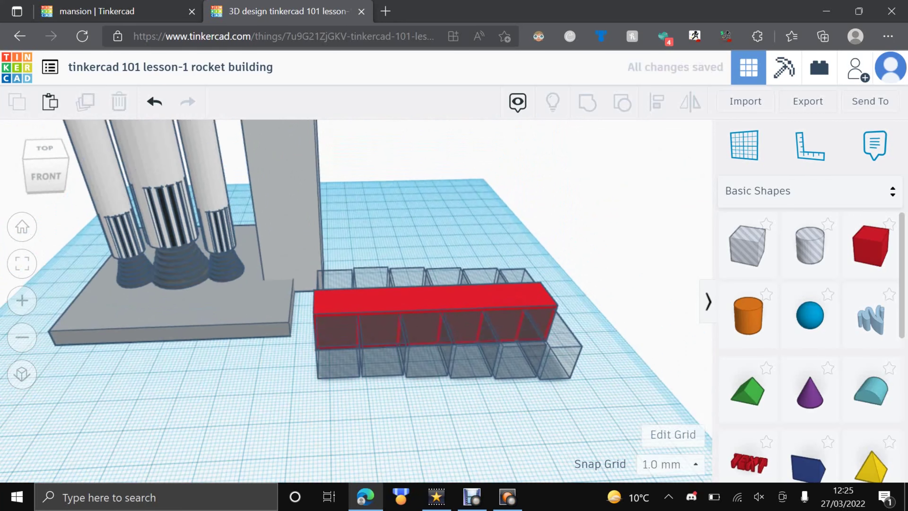
Step: Duplicate the first hole and reshape the copy into a vertical hole passing through the top and underside of the bar's first section
scroll(356, 301, up, 4)
click(323, 411)
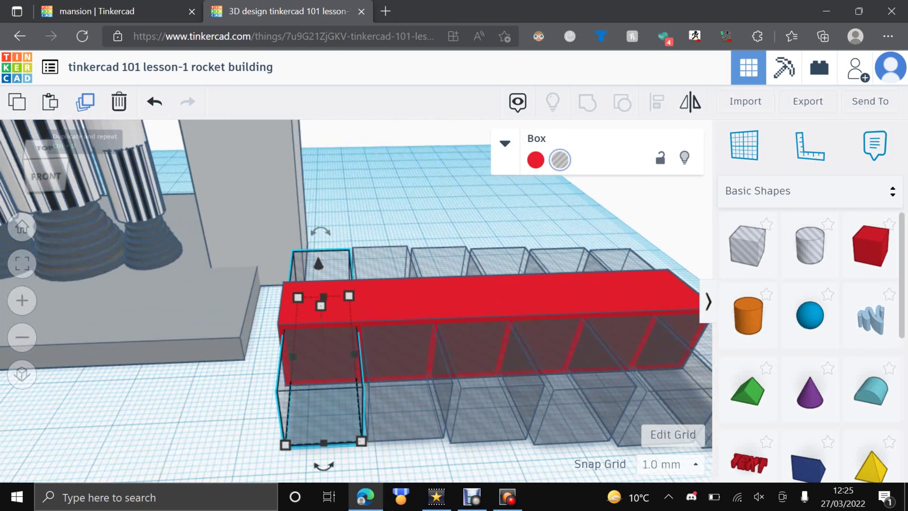
drag(320, 305, 316, 255)
right_drag(316, 255, 407, 322)
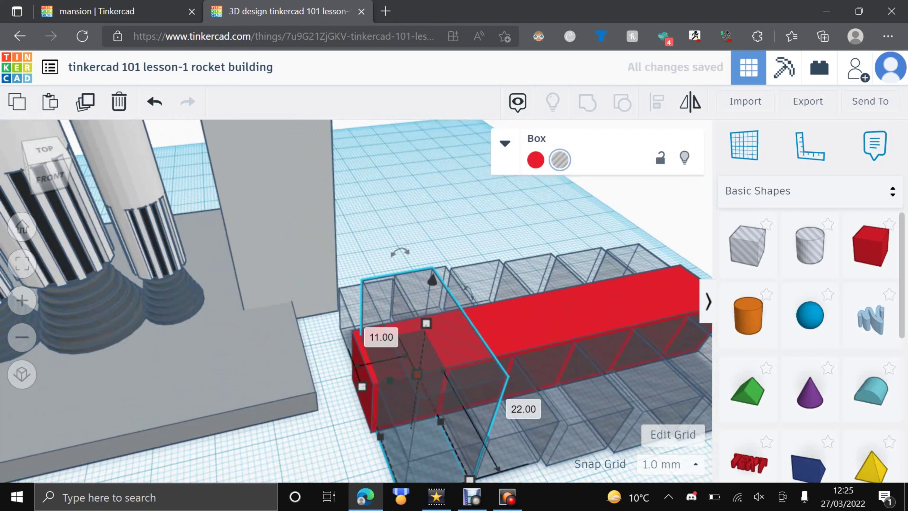
drag(390, 380, 385, 372)
scroll(393, 389, down, 3)
drag(408, 425, 390, 380)
drag(387, 292, 390, 256)
drag(392, 212, 389, 252)
click(461, 440)
mouse_move(460, 440)
right_down()
mouse_move(483, 258)
mouse_move(460, 368)
mouse_move(464, 429)
right_up()
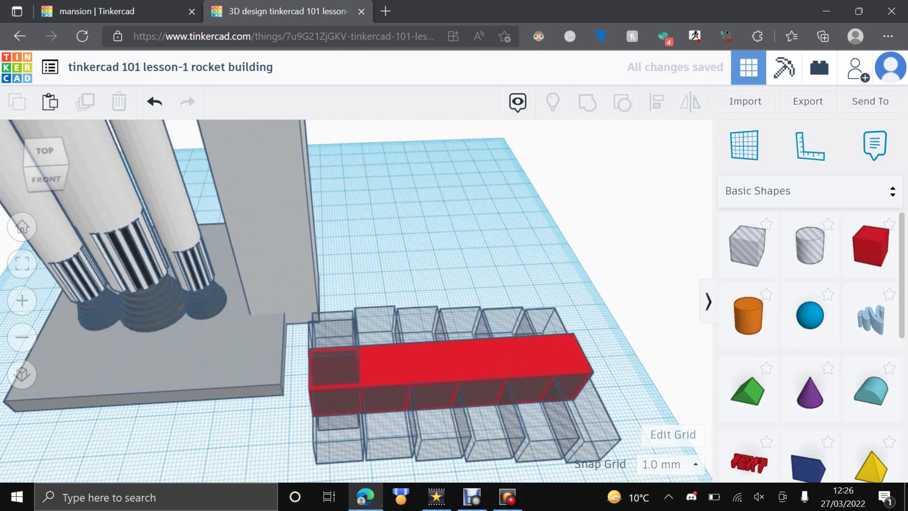
Step: Duplicate the vertical hole 12 mm along the bar and repeat the copy until each of the bar's six sections has one
click(335, 368)
click(85, 102)
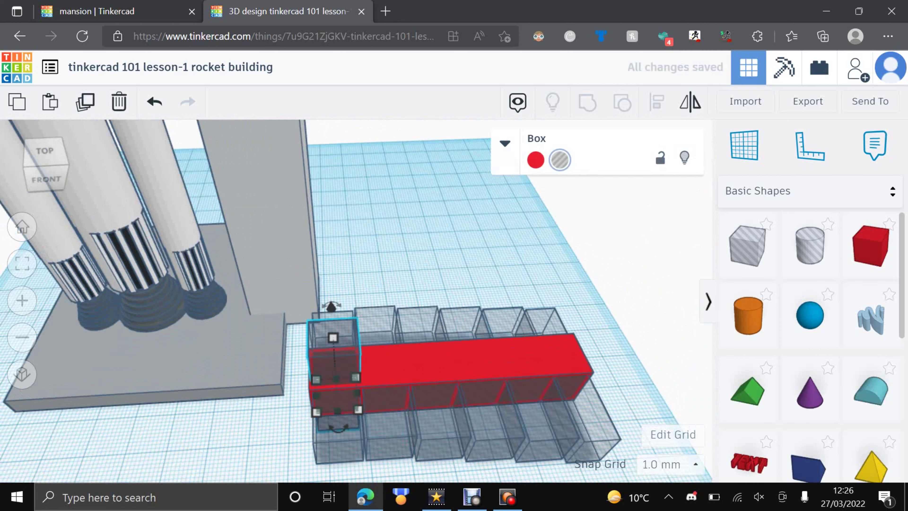
drag(334, 361, 385, 358)
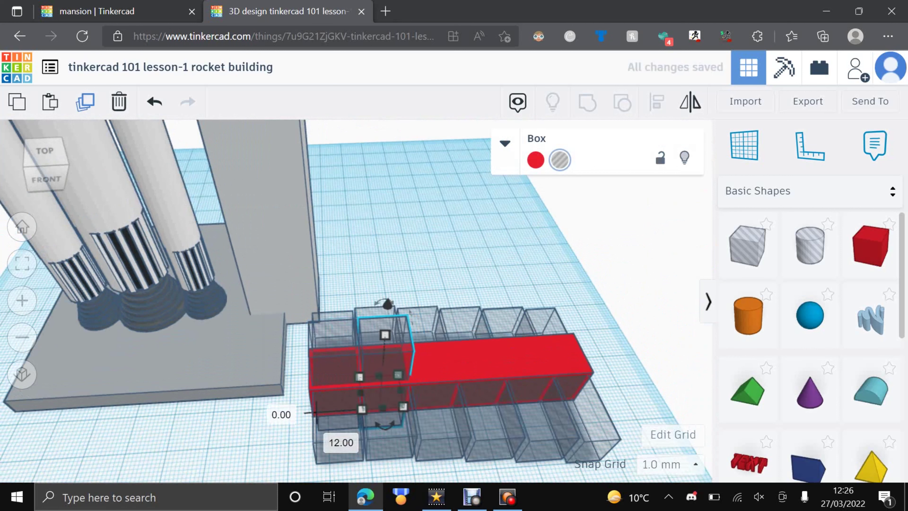
key(Right)
key(Right)
key(Right)
key(Right)
key(Right)
key(Right)
key(Right)
key(Right)
key(Right)
key(Right)
key(Right)
key(Right)
key(Right)
key(Right)
key(Right)
key(Right)
key(Right)
key(Right)
key(Right)
key(Right)
key(Right)
key(Right)
key(Right)
key(Right)
key(Right)
key(Right)
key(Right)
key(Right)
key(Right)
key(Right)
key(Right)
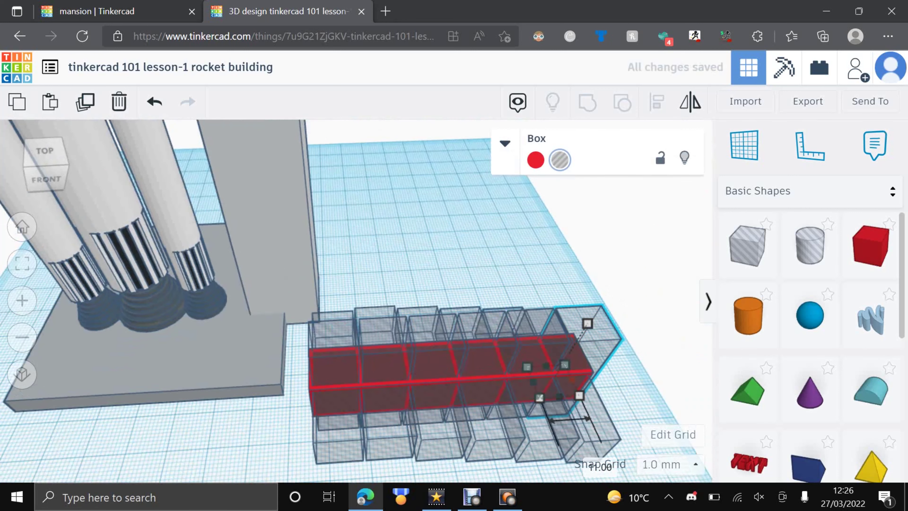
Step: Narrow the last vertical hole at the bar's far end to 7 mm
key(Left)
key(Left)
key(Left)
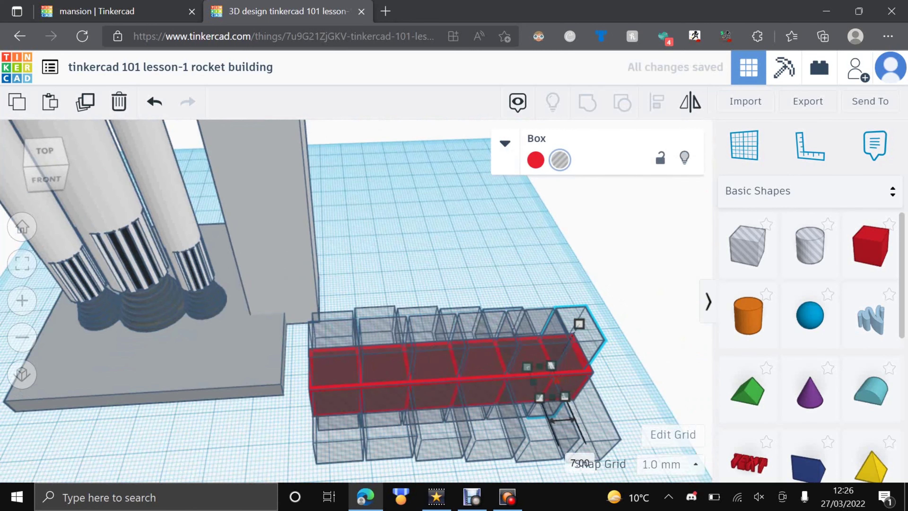
click(618, 272)
Step: Select the red bar with all of its holes and group them into an open truss frame
scroll(618, 272, down, 3)
right_drag(618, 271, 612, 390)
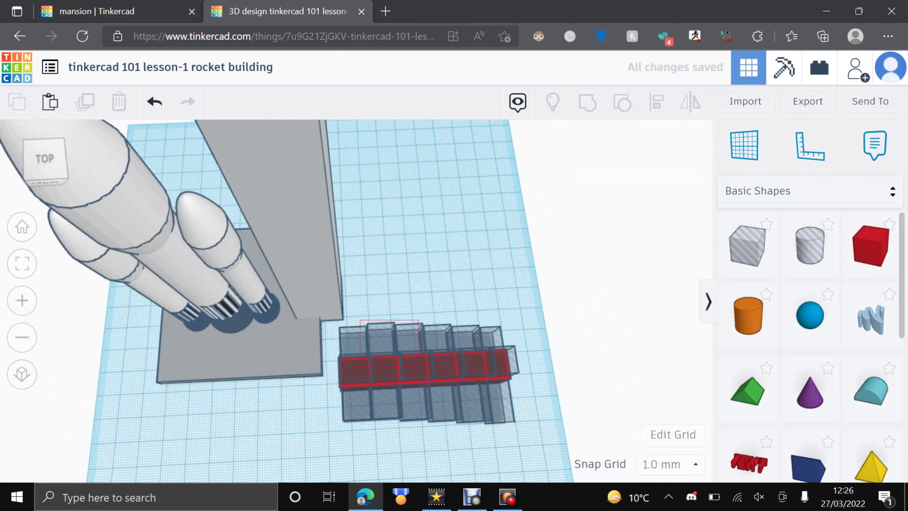
drag(505, 448, 508, 452)
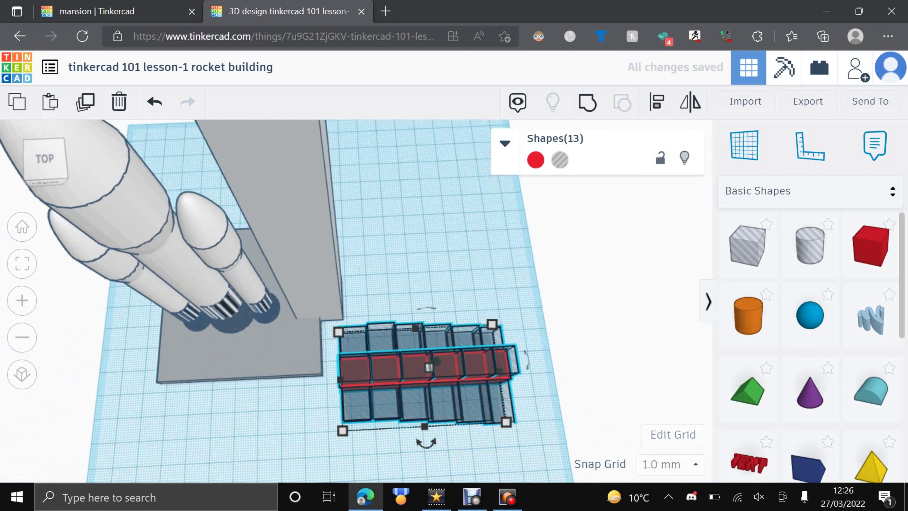
key(ctrl+g)
right_drag(514, 436, 517, 314)
key(Escape)
scroll(383, 275, up, 6)
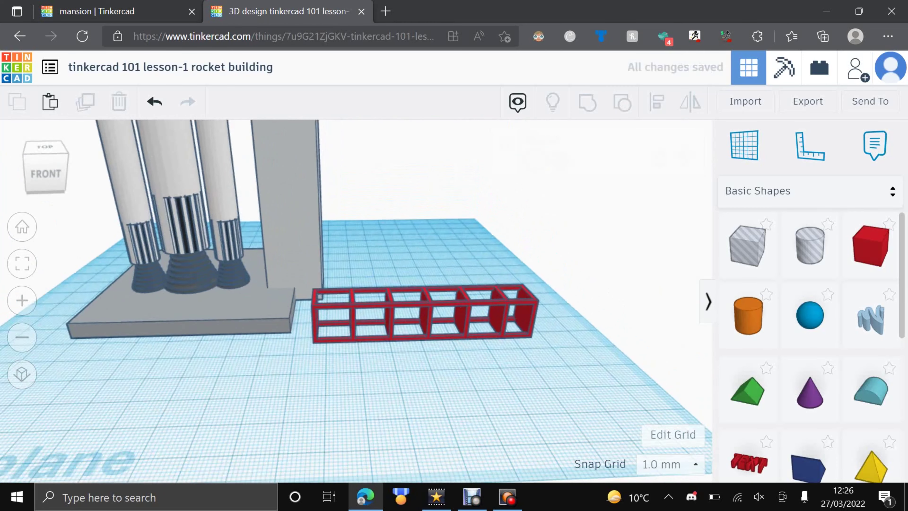
Step: Add a cylinder by the truss frame's far end and size its base to 10 by 10 mm
right_drag(358, 322, 511, 311)
scroll(382, 275, down, 3)
right_drag(447, 304, 418, 308)
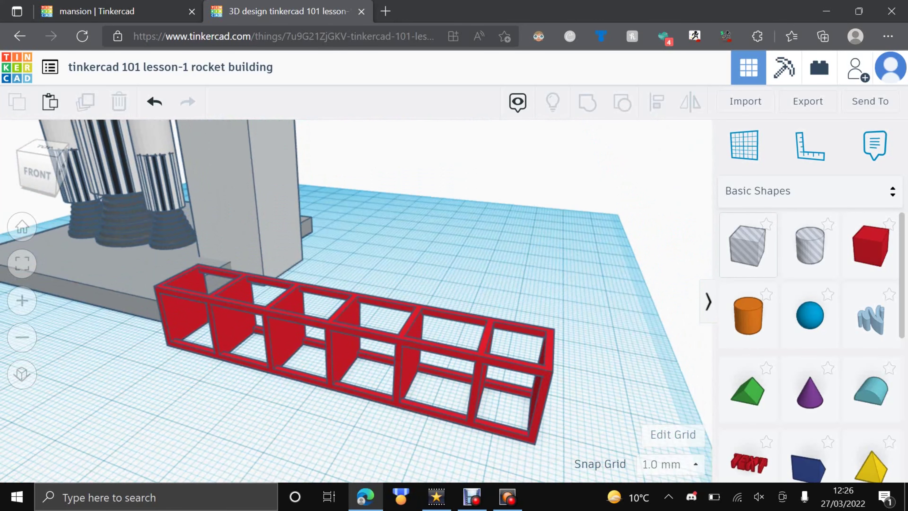
drag(748, 315, 514, 386)
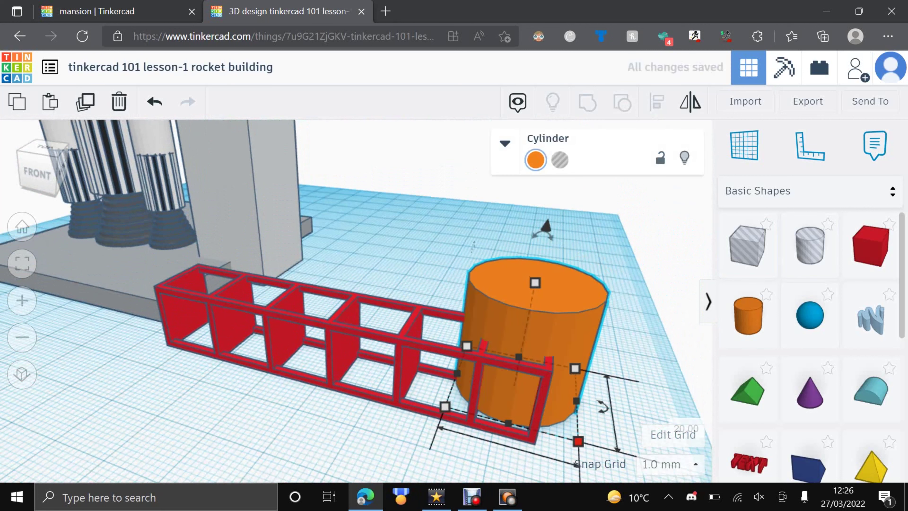
scroll(473, 246, down, 3)
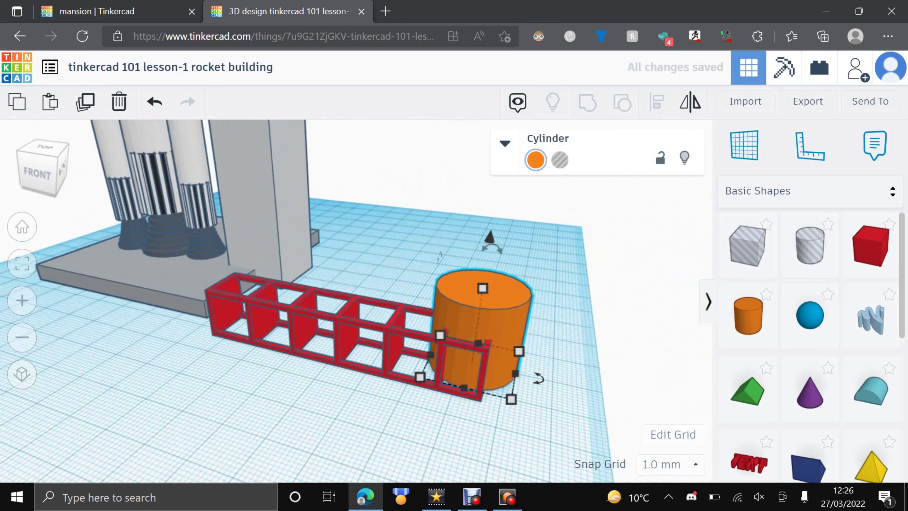
mouse_move(471, 365)
mouse_down()
mouse_move(447, 354)
mouse_move(458, 356)
mouse_up()
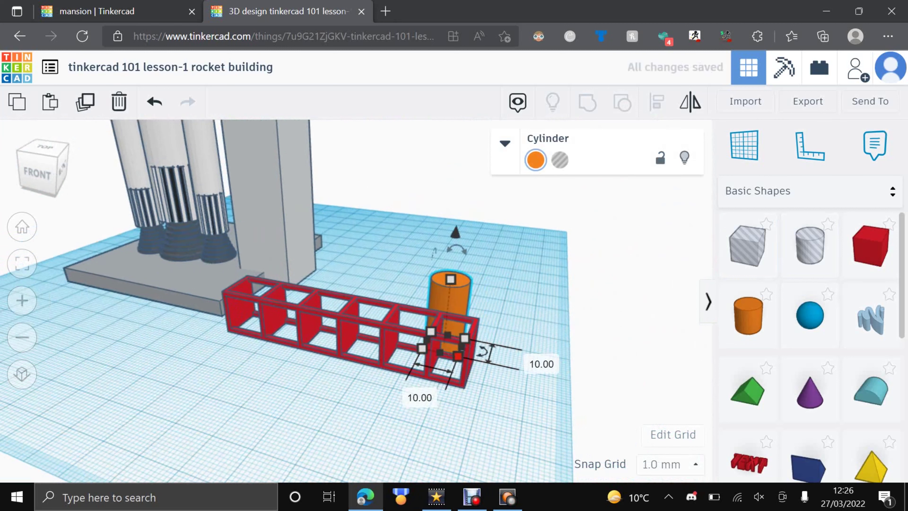
Step: Rotate the orange cylinder 90° so that it lies parallel to the truss frame
mouse_move(457, 249)
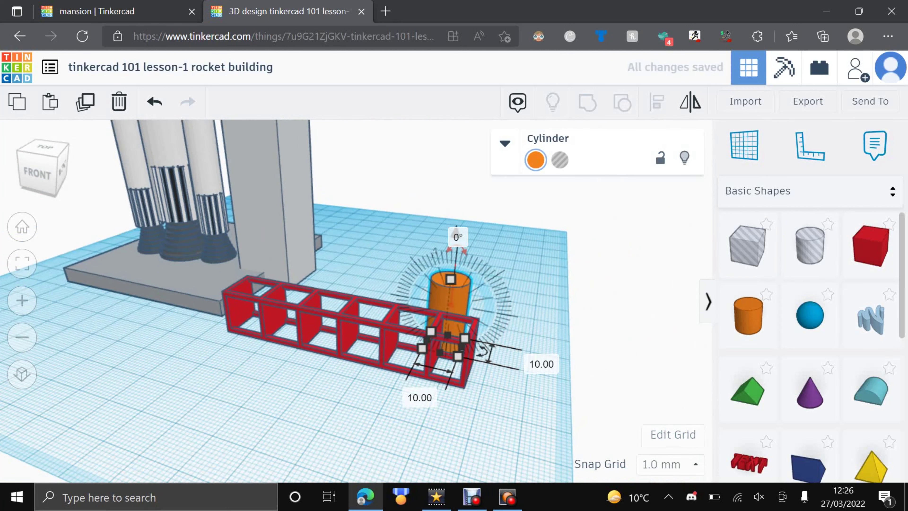
drag(457, 249, 453, 249)
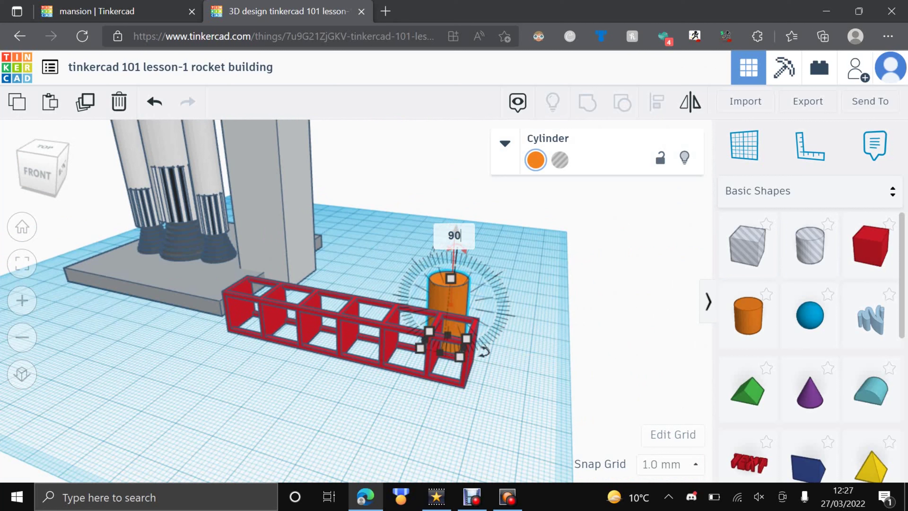
key(Return)
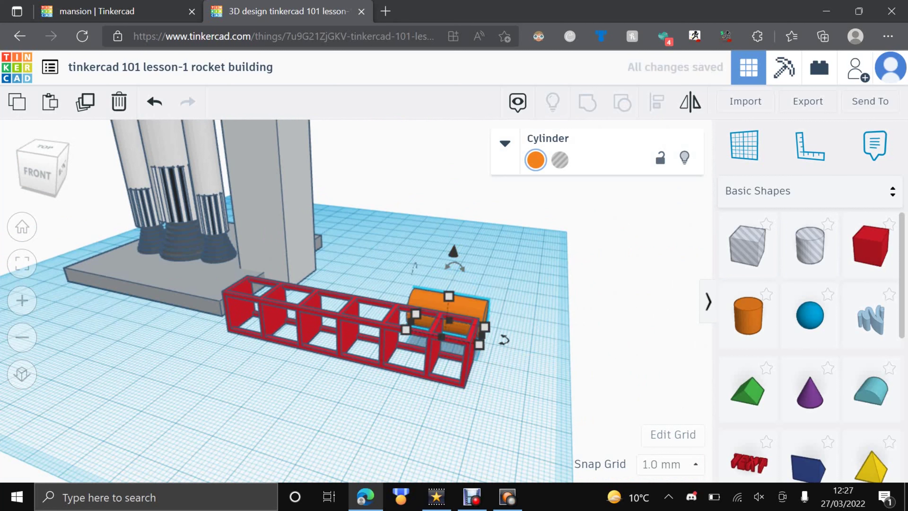
key(Escape)
Step: Move the lying cylinder inside the far end of the truss frame and lower it to fit between the rails
drag(447, 308, 430, 331)
drag(434, 266, 433, 279)
key(Escape)
right_drag(433, 286, 489, 308)
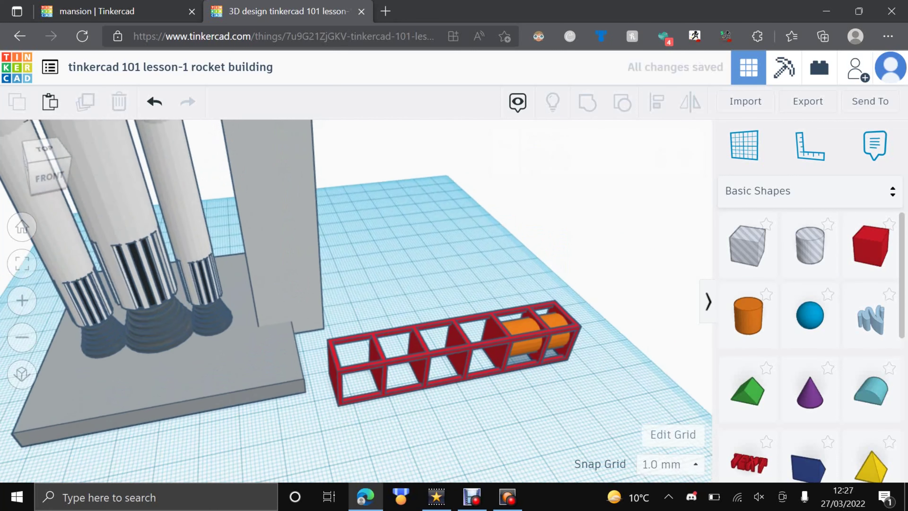
Step: Stretch the cylinder to 69 mm through all six truss sections and recolour it dark orange
scroll(356, 300, up, 3)
click(580, 340)
drag(541, 369, 325, 414)
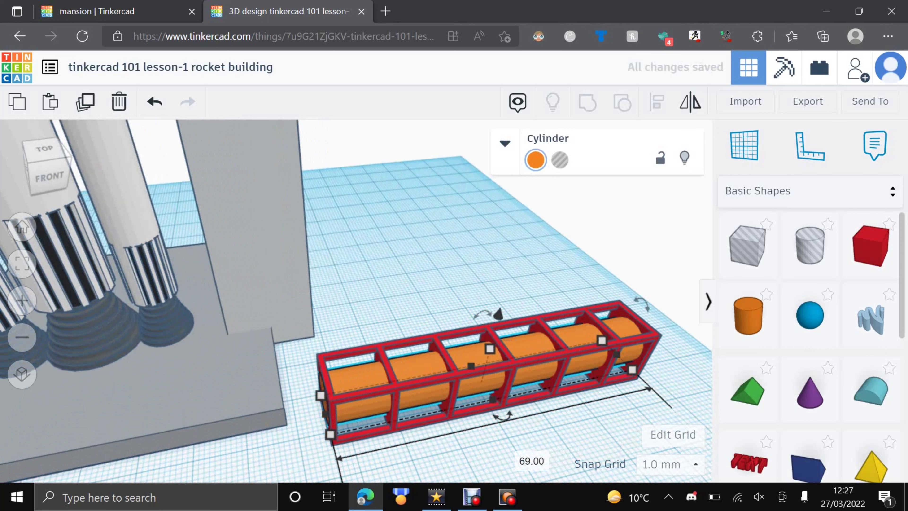
click(535, 160)
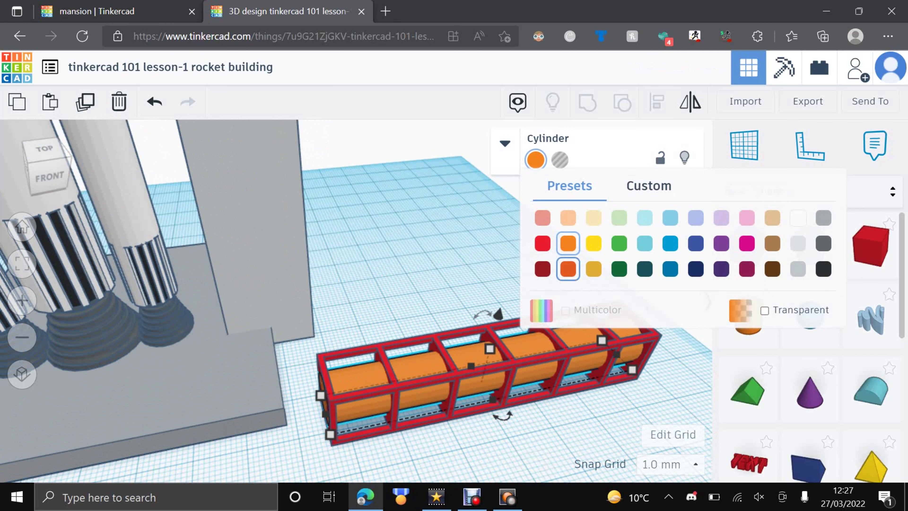
click(568, 268)
click(568, 268)
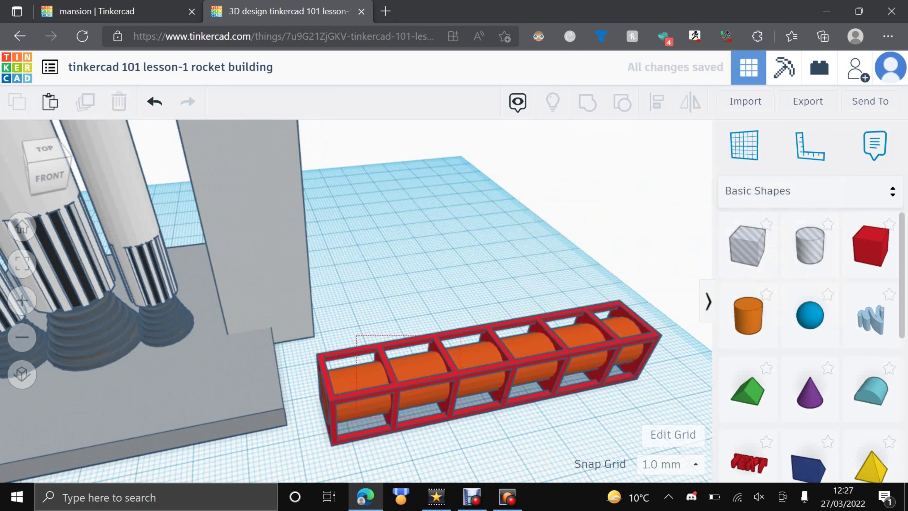
Step: Group the cylinder with the truss frame and set the group to Multicolor so both parts keep their own colours
drag(356, 335, 466, 442)
key(ctrl+g)
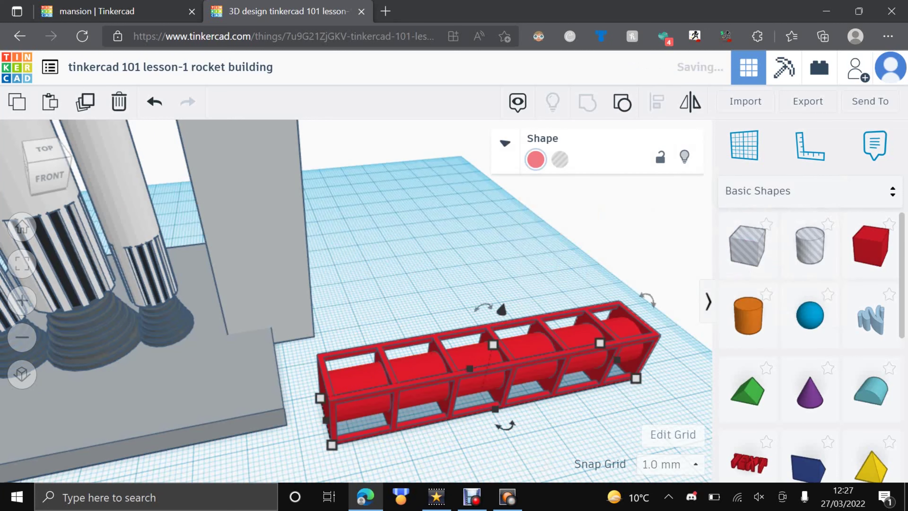
click(536, 159)
click(565, 311)
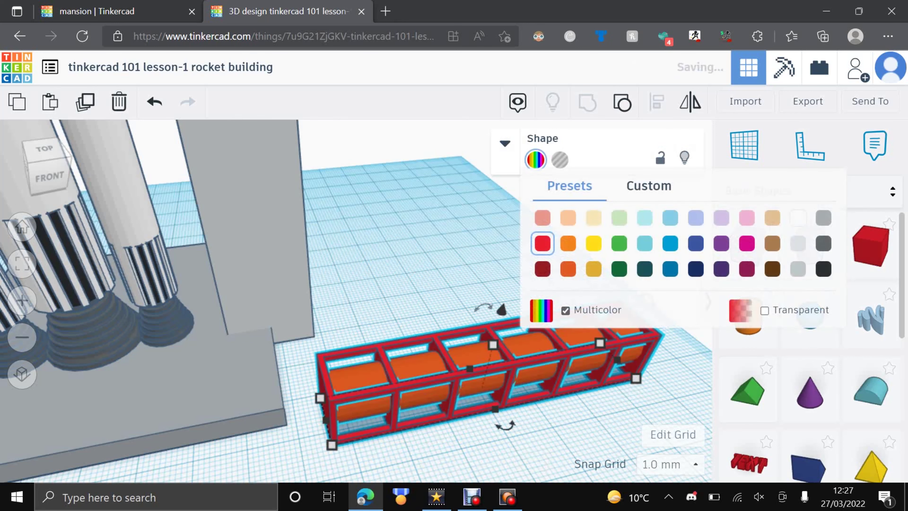
click(429, 250)
Step: Shorten the grouped truss arm to 35 mm and raise it 67 mm above the workplane
scroll(429, 250, down, 5)
middle_drag(418, 332, 472, 395)
click(471, 397)
drag(556, 404, 480, 421)
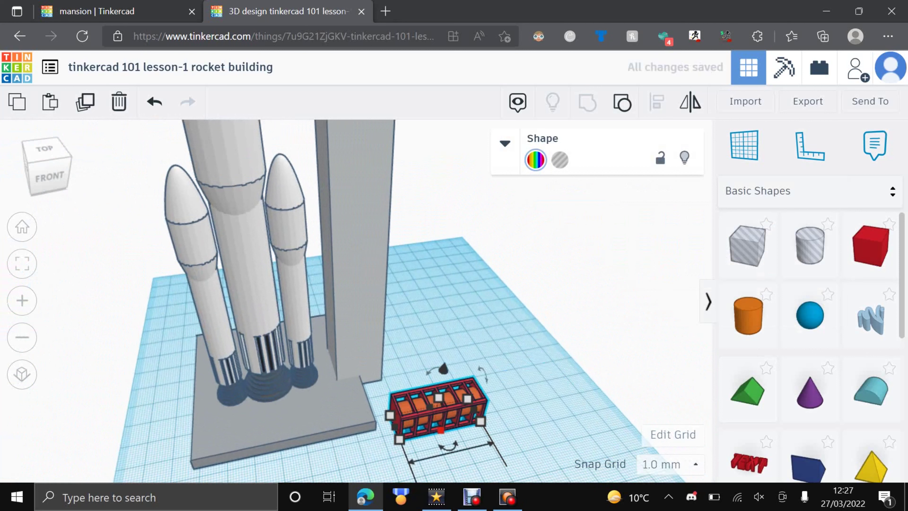
drag(443, 369, 472, 205)
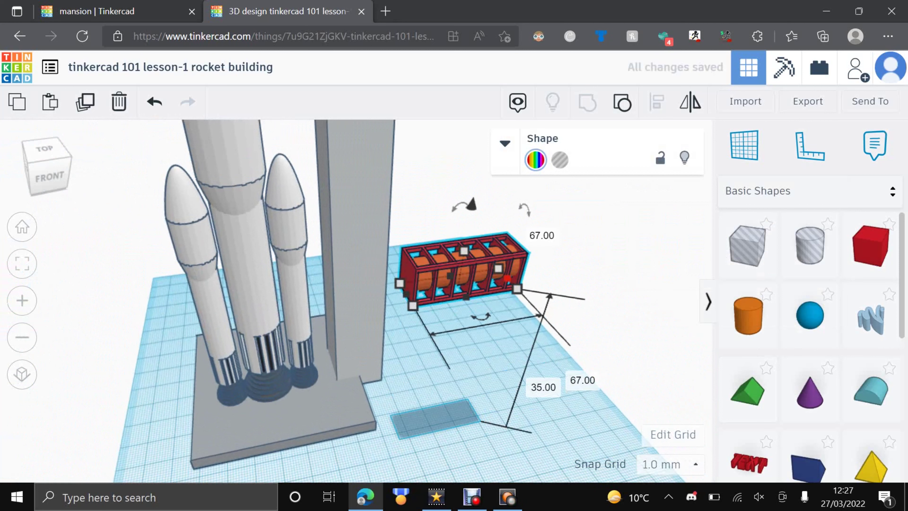
Step: Shift the truss arm 35 mm along both axes to join rocket and tower, and move the tower 11 mm away from the rocket
drag(461, 275, 318, 233)
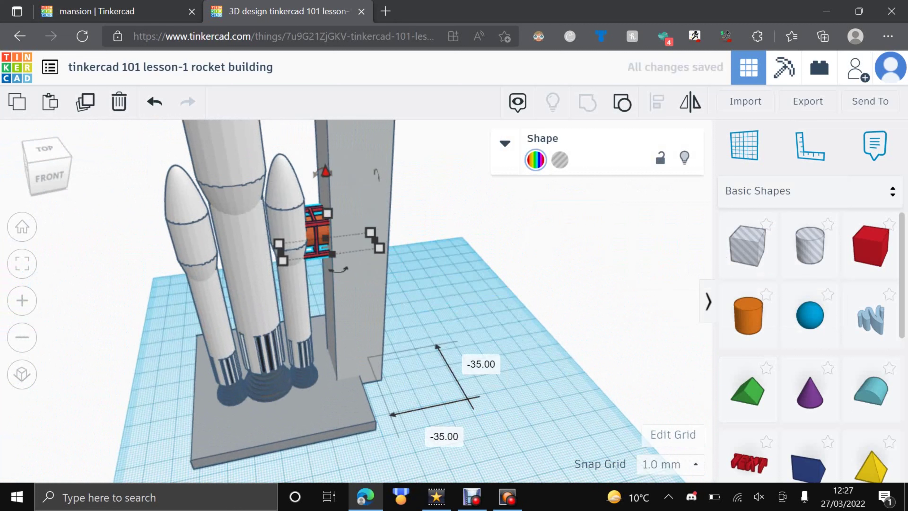
click(352, 397)
drag(361, 308, 389, 305)
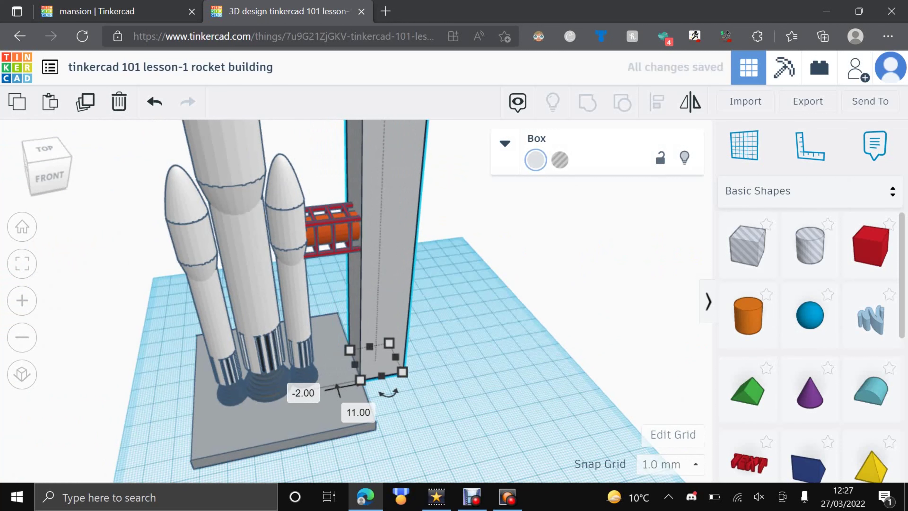
click(500, 297)
Step: Duplicate the truss arm 36 mm higher and lengthen the copy to 39 mm so it reaches the rocket's central body
right_drag(500, 297, 539, 334)
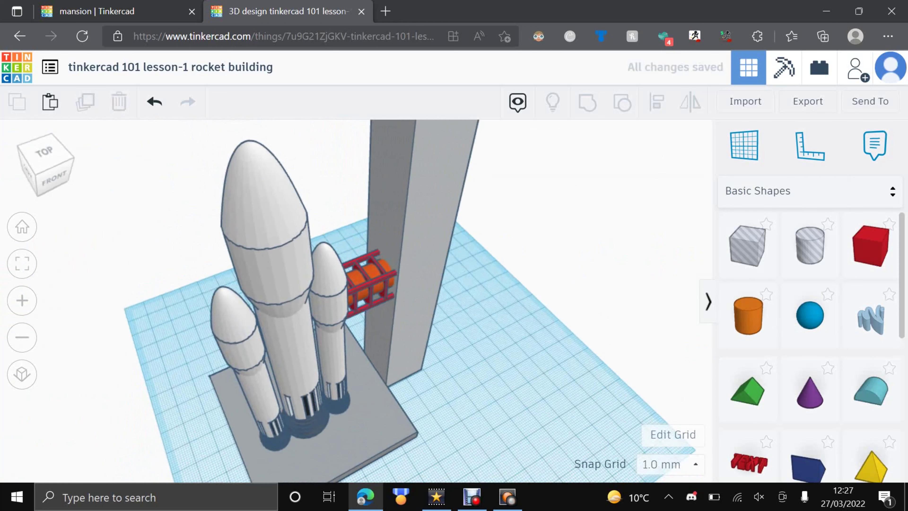
click(371, 281)
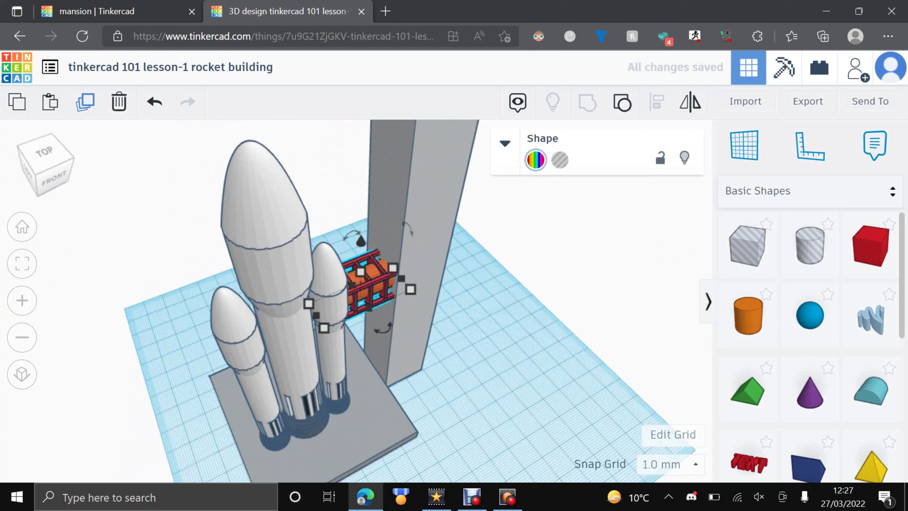
key(ctrl+d)
drag(361, 236, 362, 131)
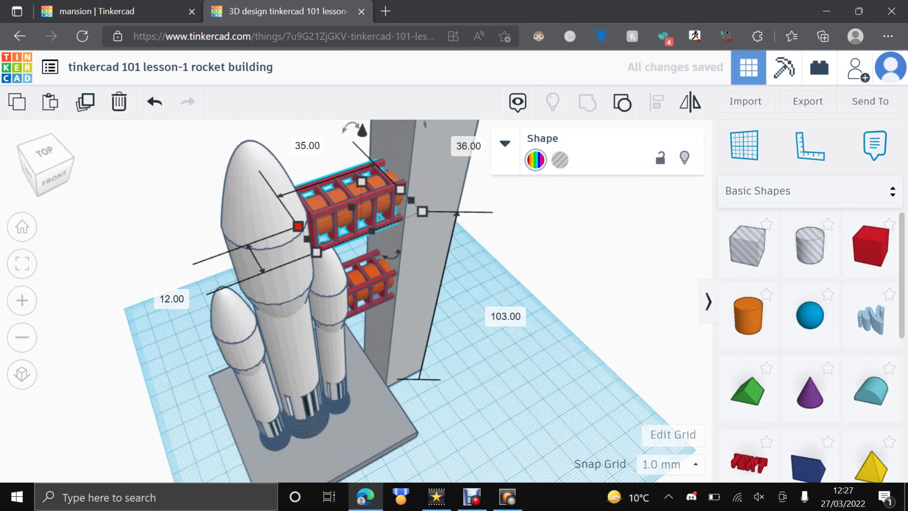
drag(307, 238, 300, 241)
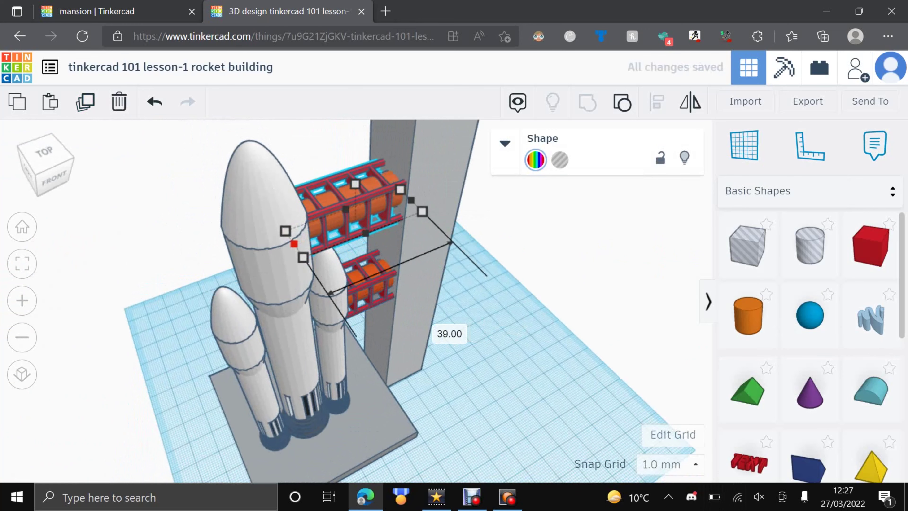
click(545, 364)
right_drag(545, 364, 586, 356)
scroll(504, 329, down, 3)
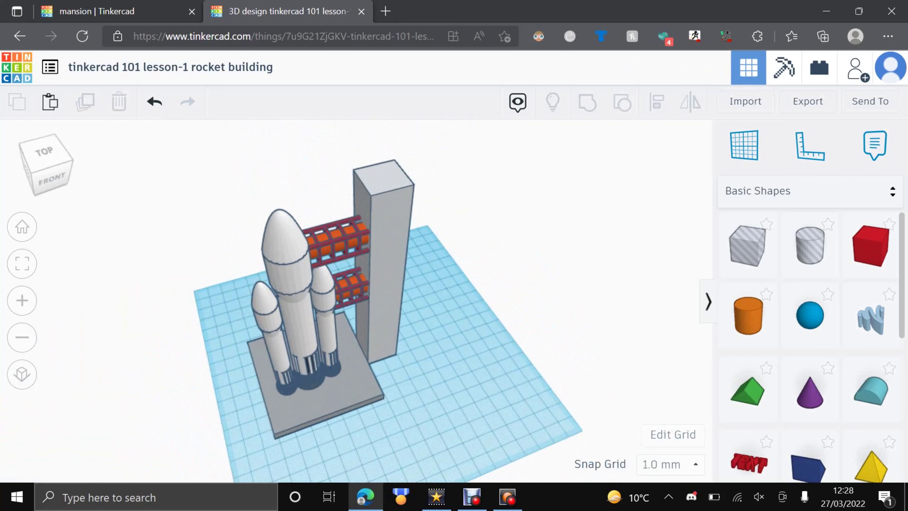
right_drag(586, 356, 577, 320)
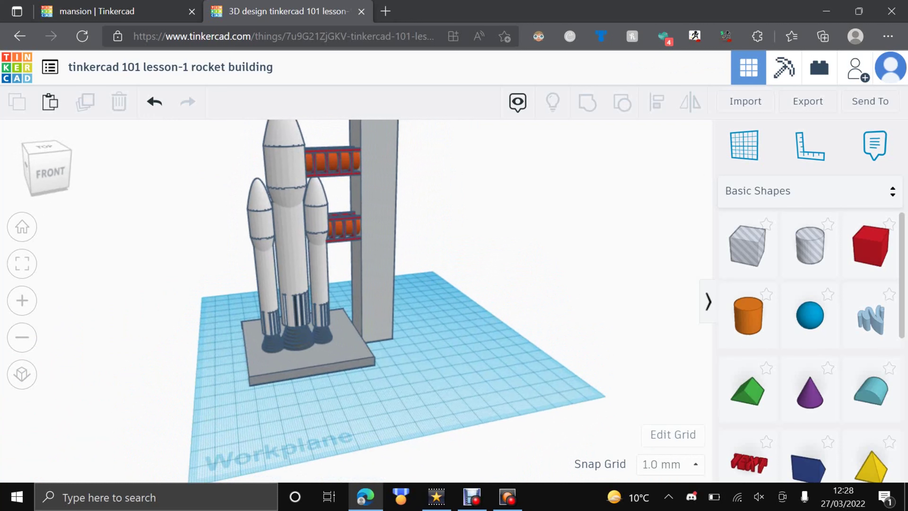
scroll(361, 271, down, 3)
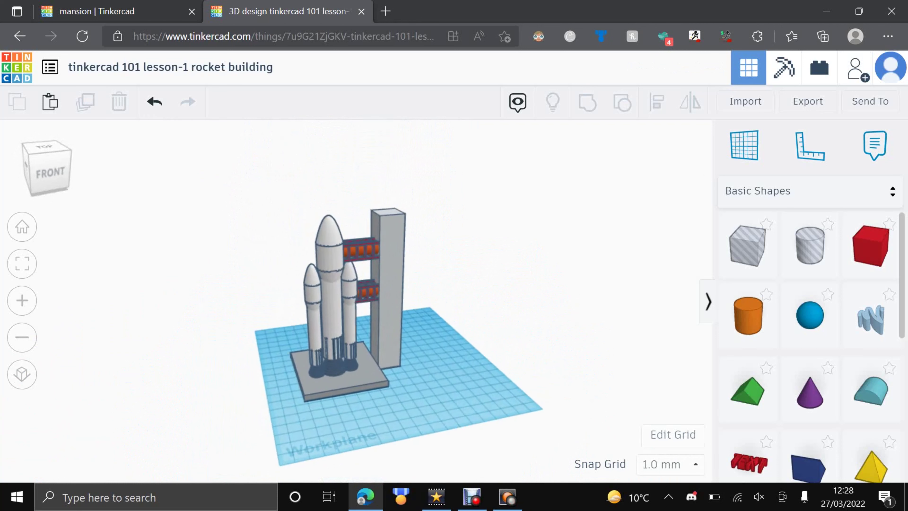
scroll(357, 311, up, 3)
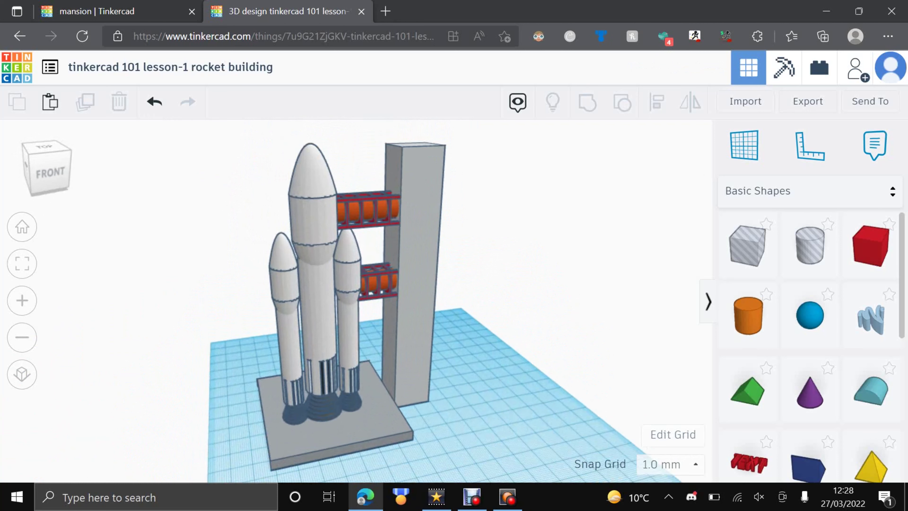